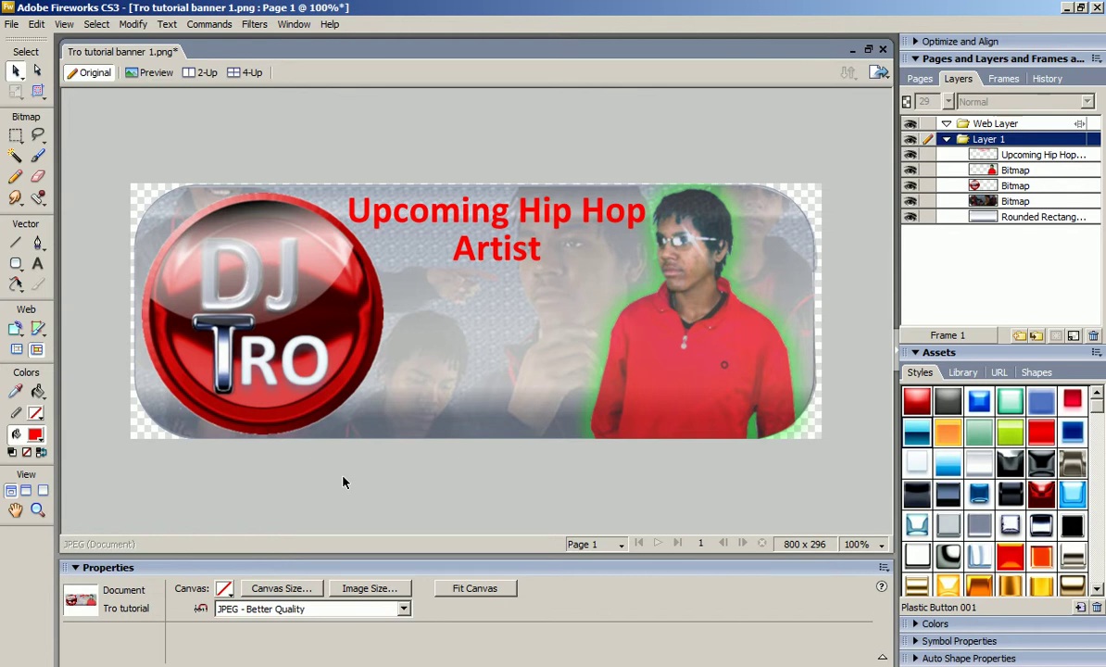
# Create a new 800 x 300 pixel document at 72 pixels/inch with a transparent canvas.
pyautogui.click(11, 24)
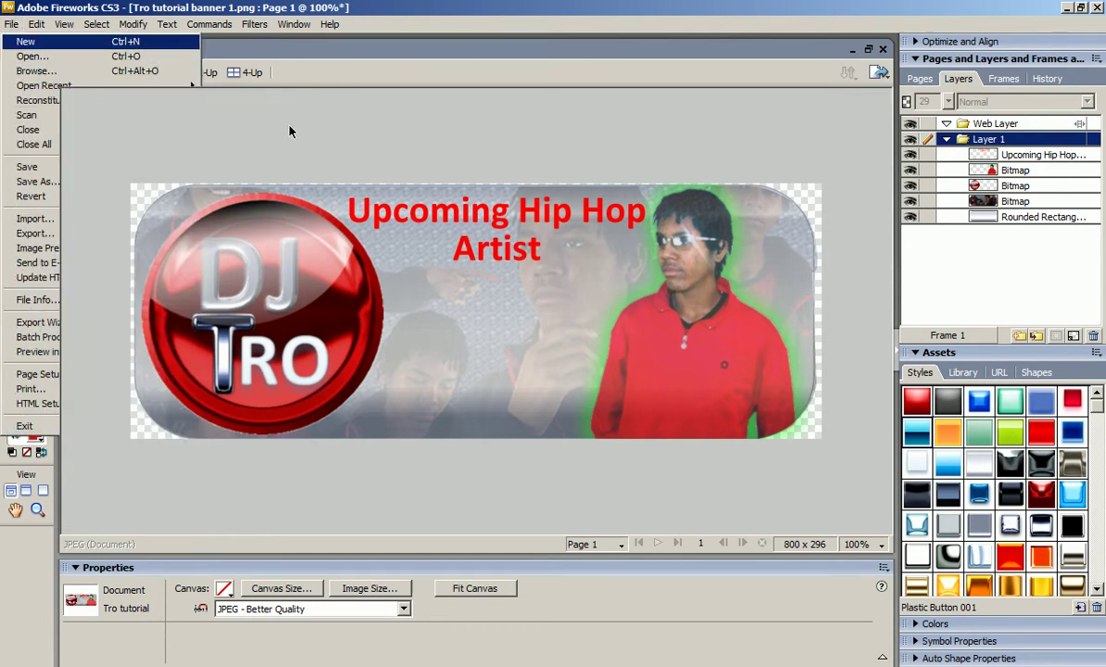
pyautogui.press('Return')
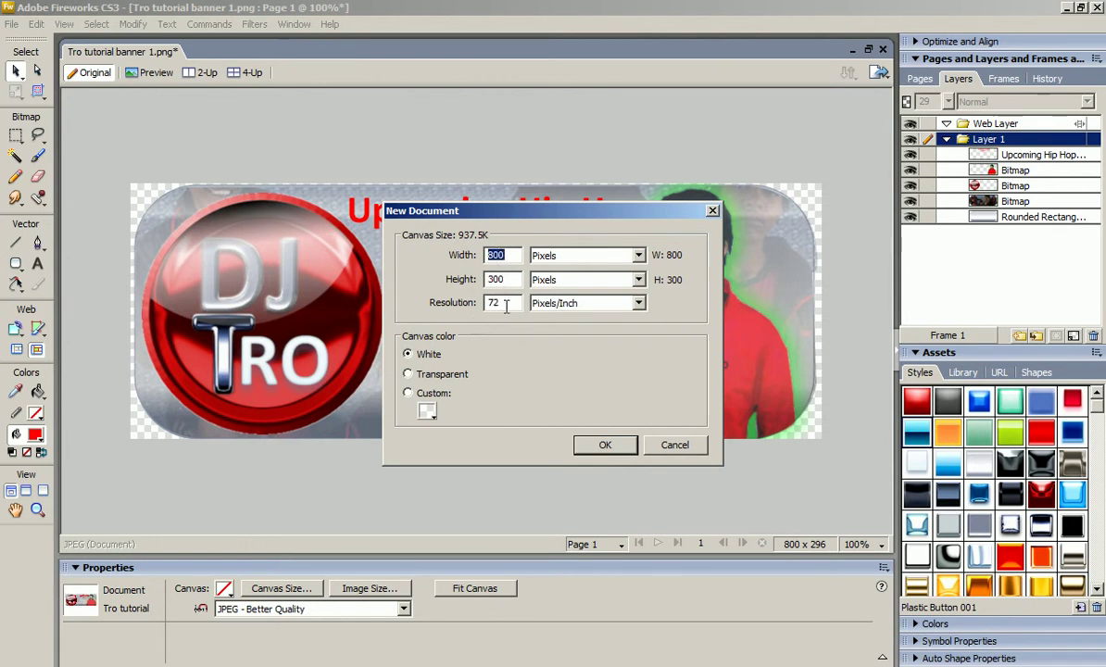
pyautogui.click(424, 353)
pyautogui.click(420, 375)
pyautogui.click(603, 448)
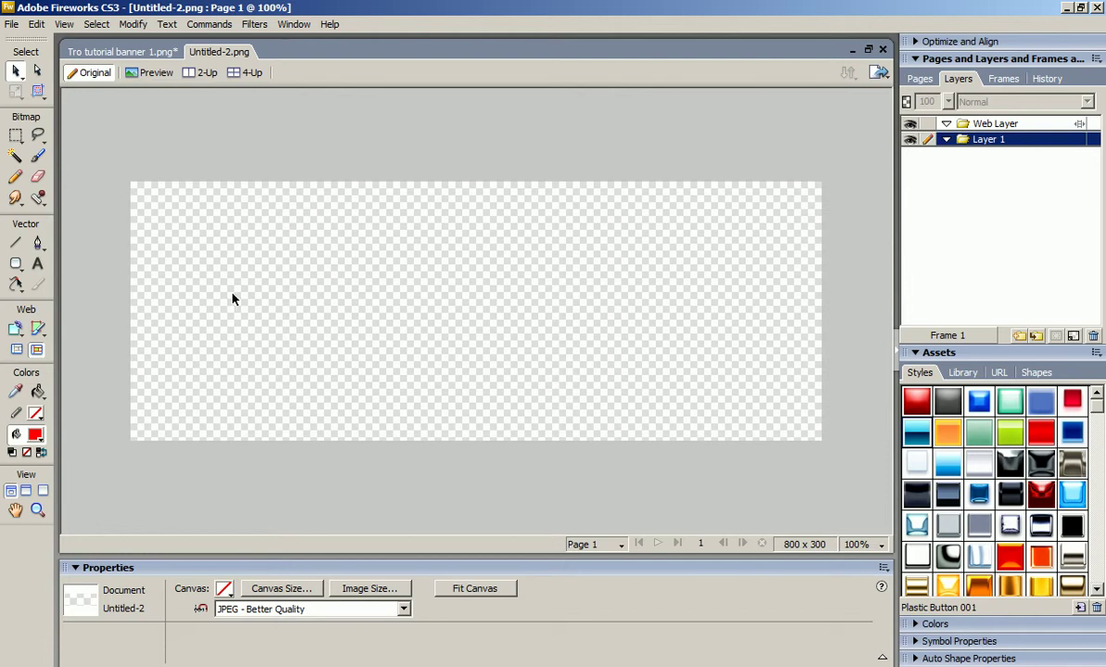
# Draw a rounded rectangle of about 801 x 287 px covering the canvas and shift it to about X -1, Y 6.
pyautogui.click(15, 263)
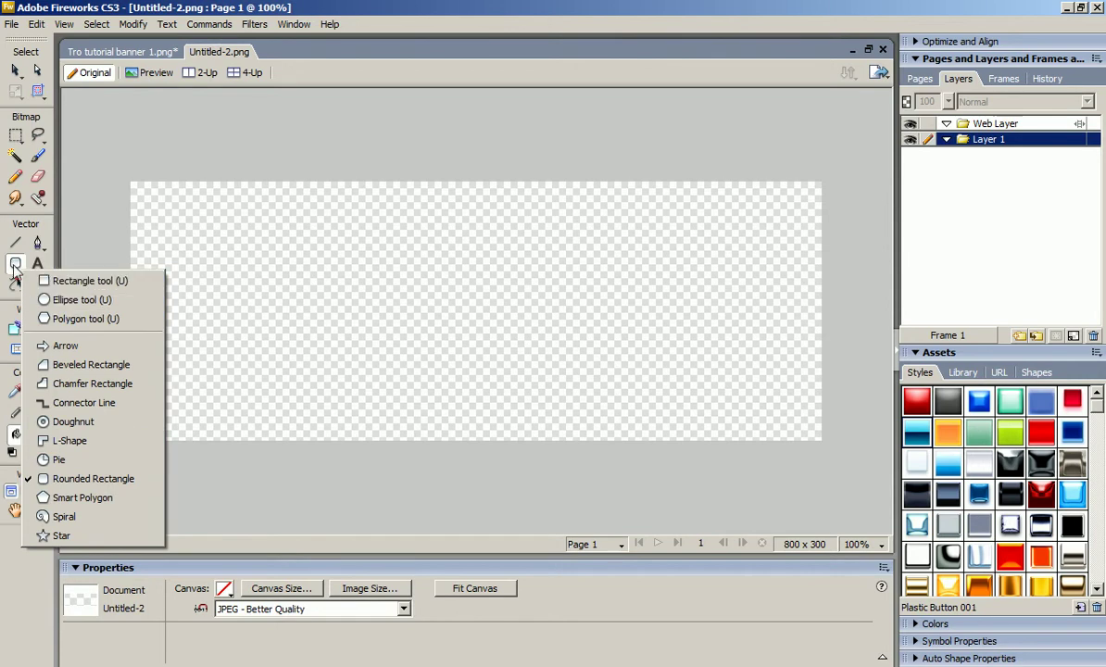
pyautogui.click(86, 478)
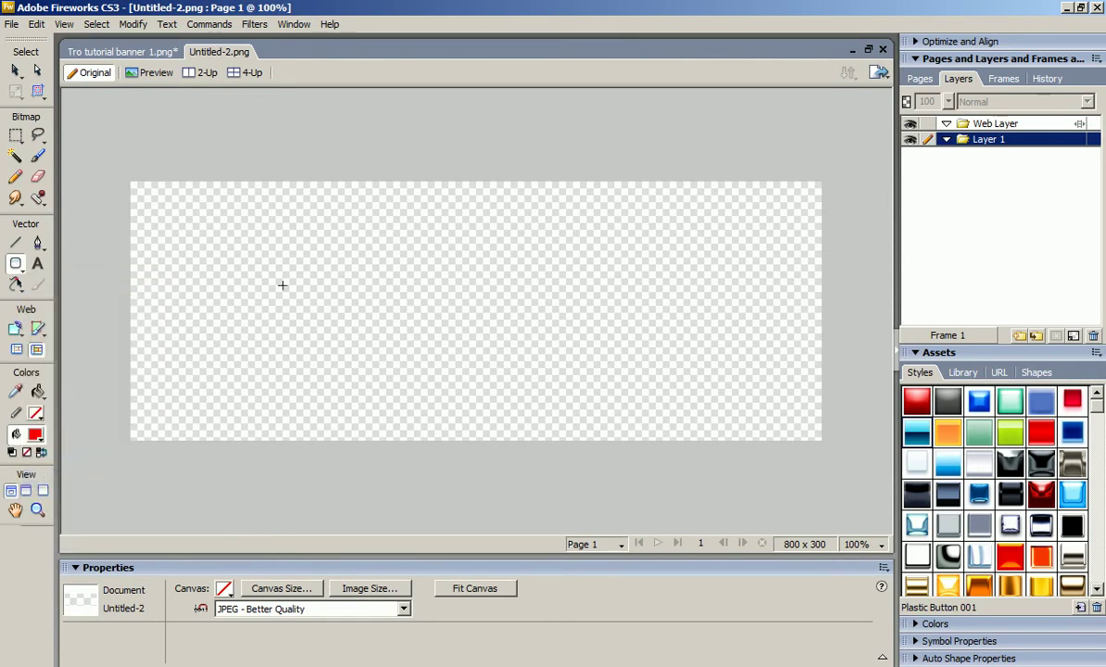
pyautogui.moveTo(128, 190); pyautogui.dragTo(819, 438)
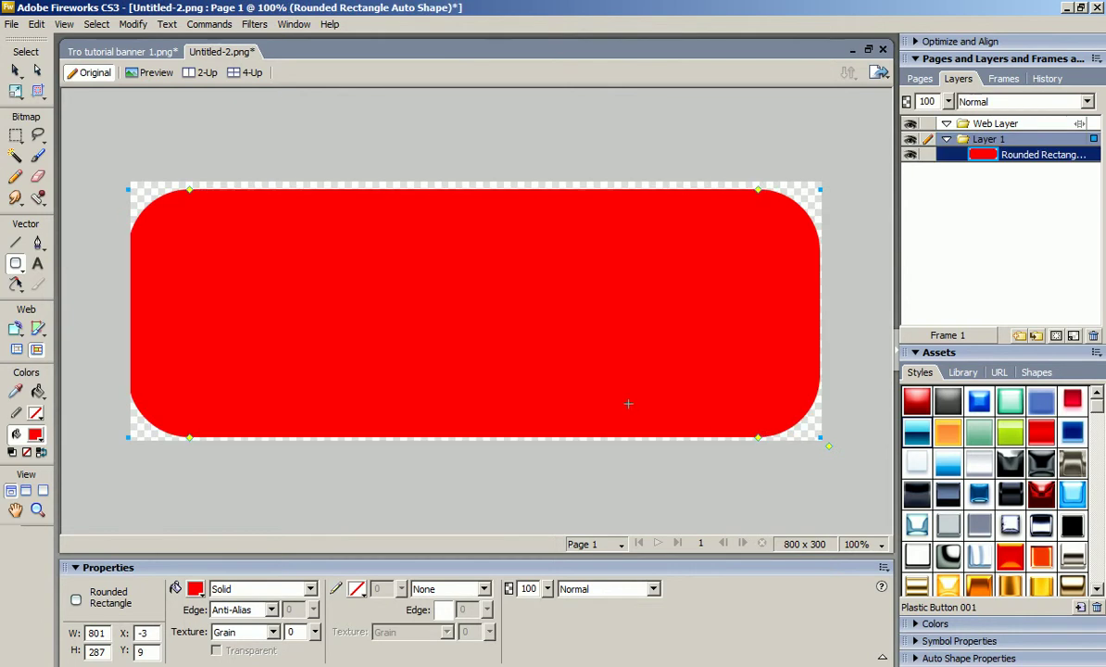
pyautogui.click(16, 72)
pyautogui.moveTo(335, 260); pyautogui.dragTo(338, 259)
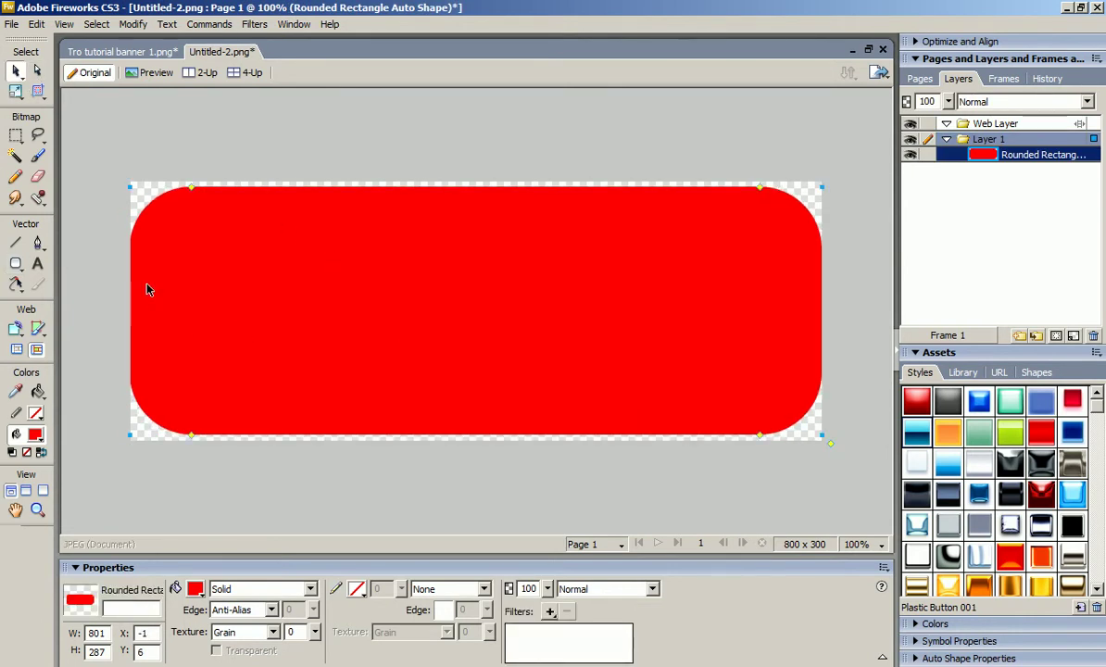
# Narrow the rounded rectangle from both sides to about 788 px wide so it sits inside the canvas edges.
pyautogui.press('q')
pyautogui.moveTo(124, 308)
pyautogui.mouseDown()
pyautogui.moveTo(126, 282)
pyautogui.moveTo(135, 299)
pyautogui.mouseUp()
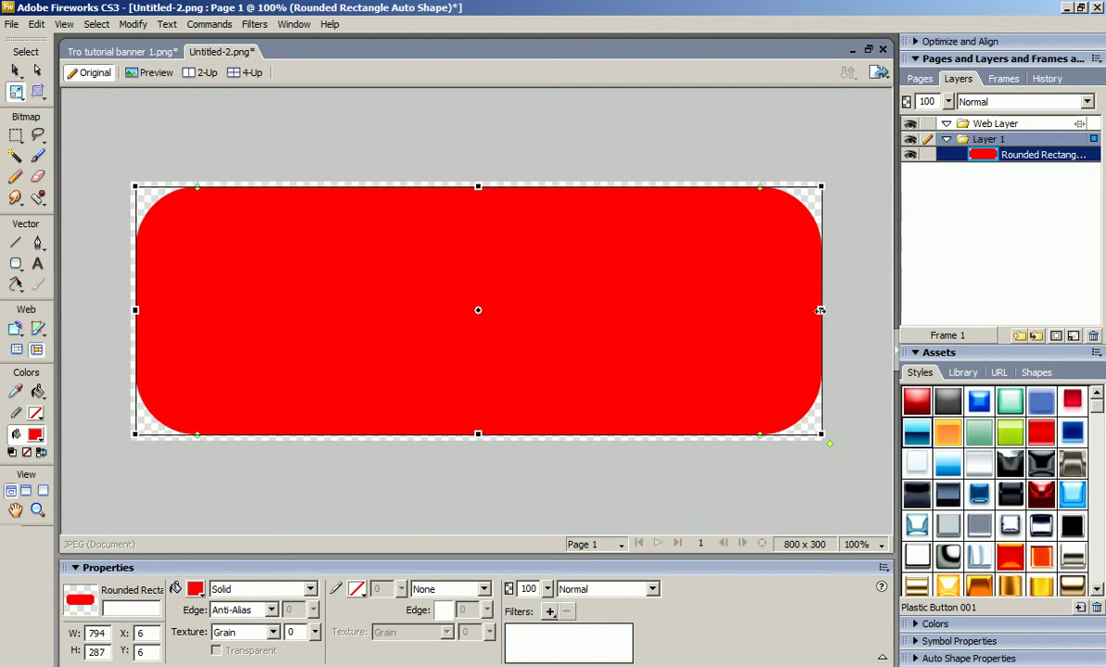
pyautogui.moveTo(821, 310); pyautogui.dragTo(815, 311)
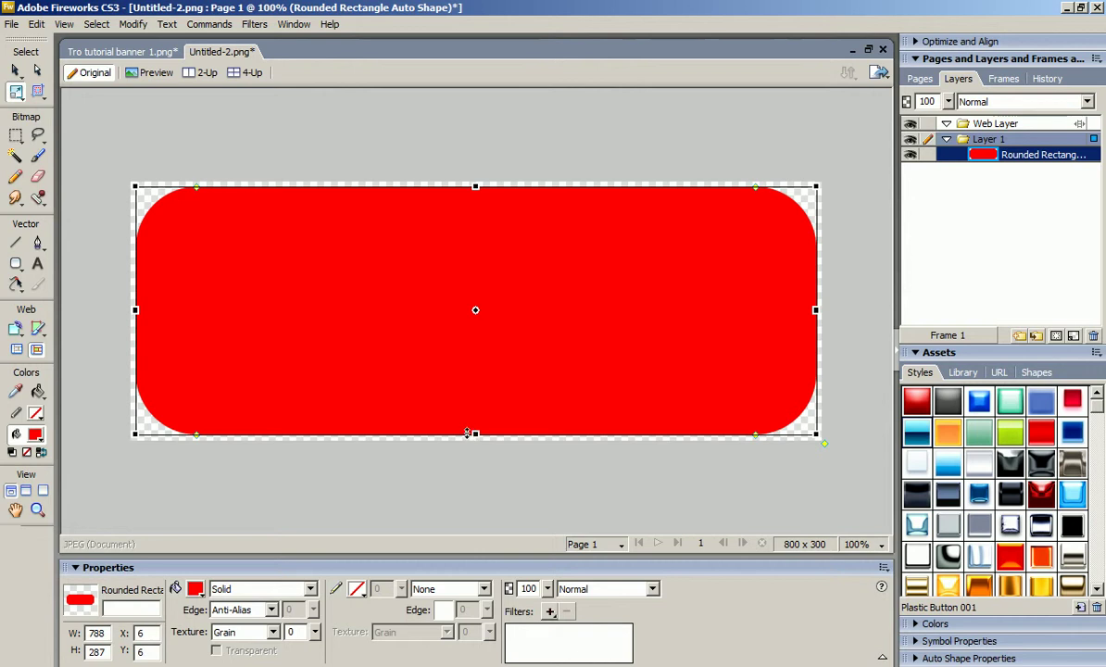
pyautogui.press('v')
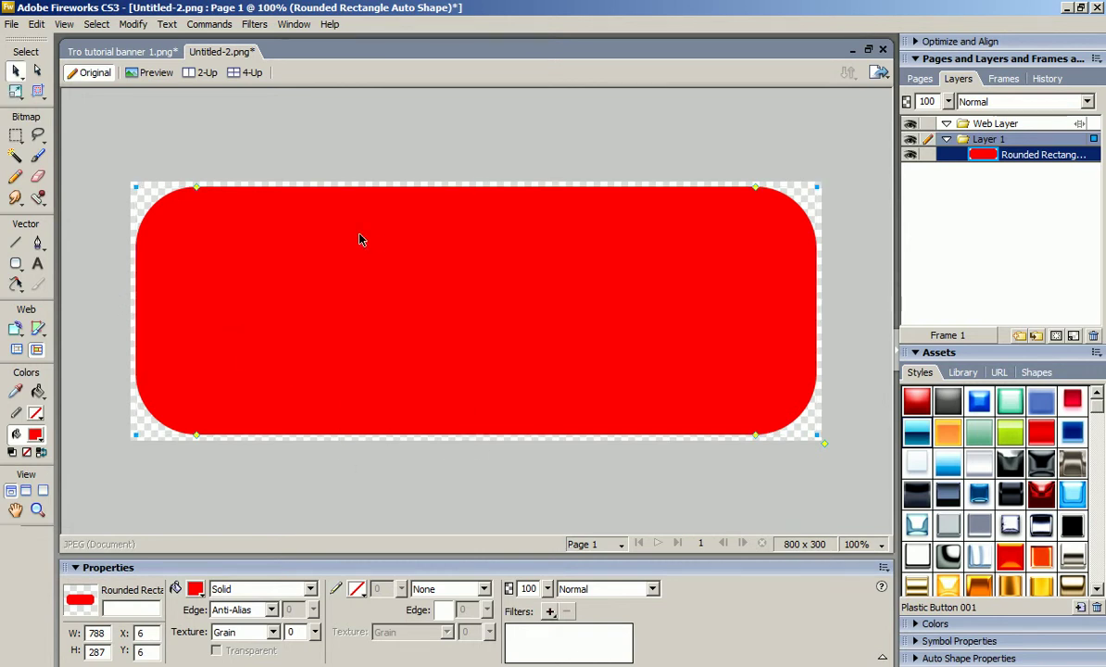
pyautogui.click(162, 511)
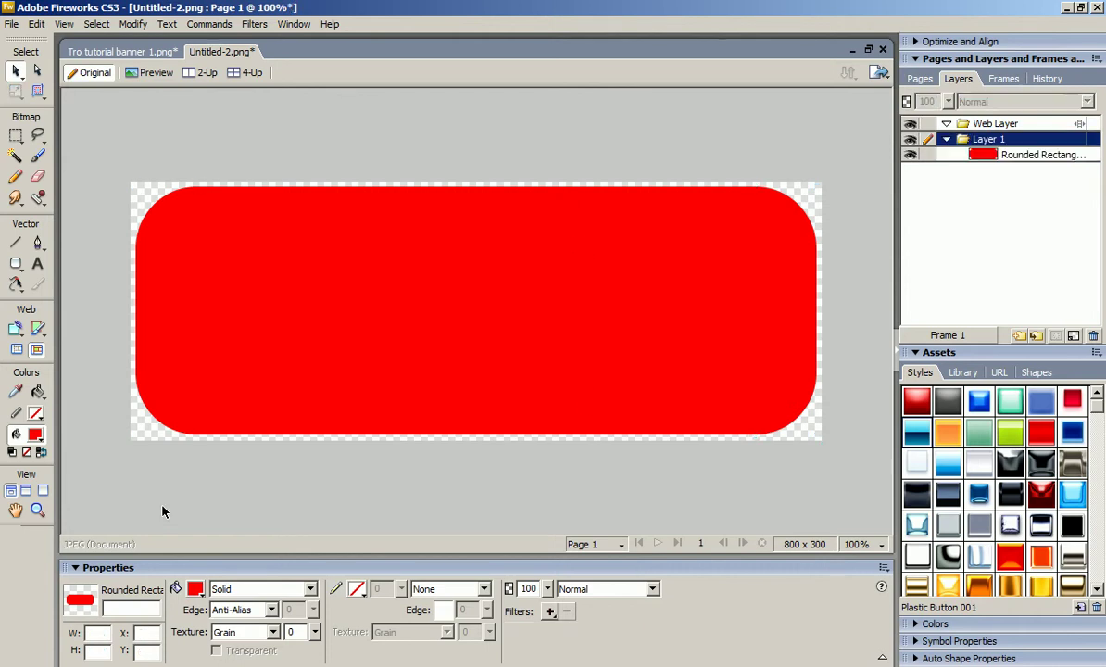
# Try the Plastic Button 013 style on the rounded rectangle, but give it the pale white gradient style with inner and drop shadow.
pyautogui.click(246, 387)
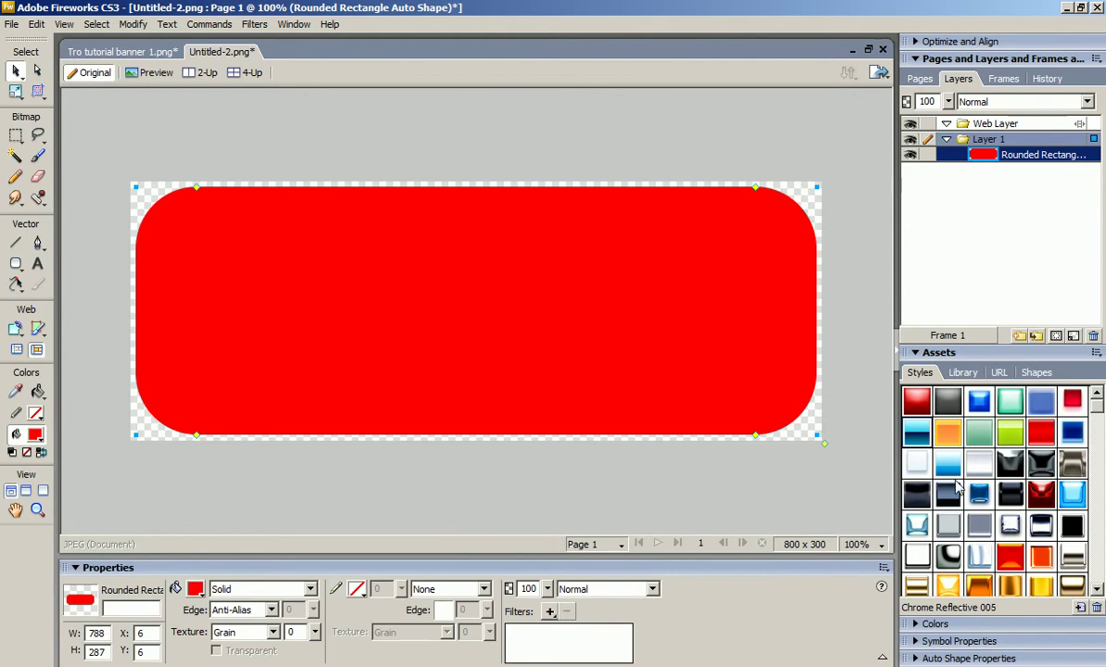
pyautogui.click(980, 464)
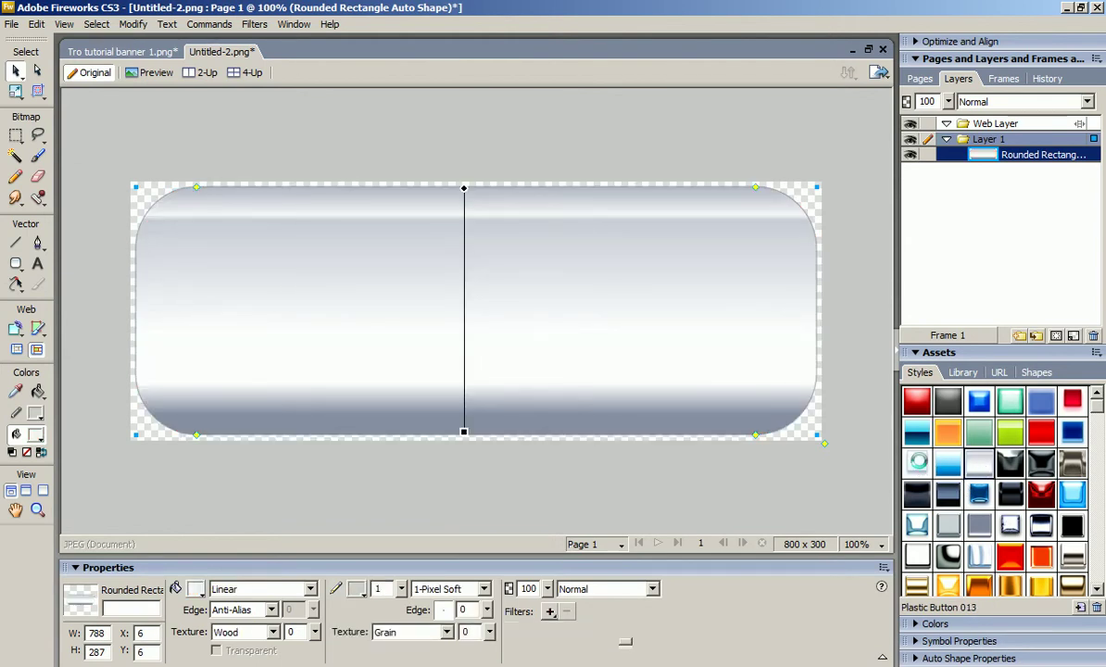
pyautogui.hotkey('ctrl', 'z')
pyautogui.hotkey('ctrl', 'y')
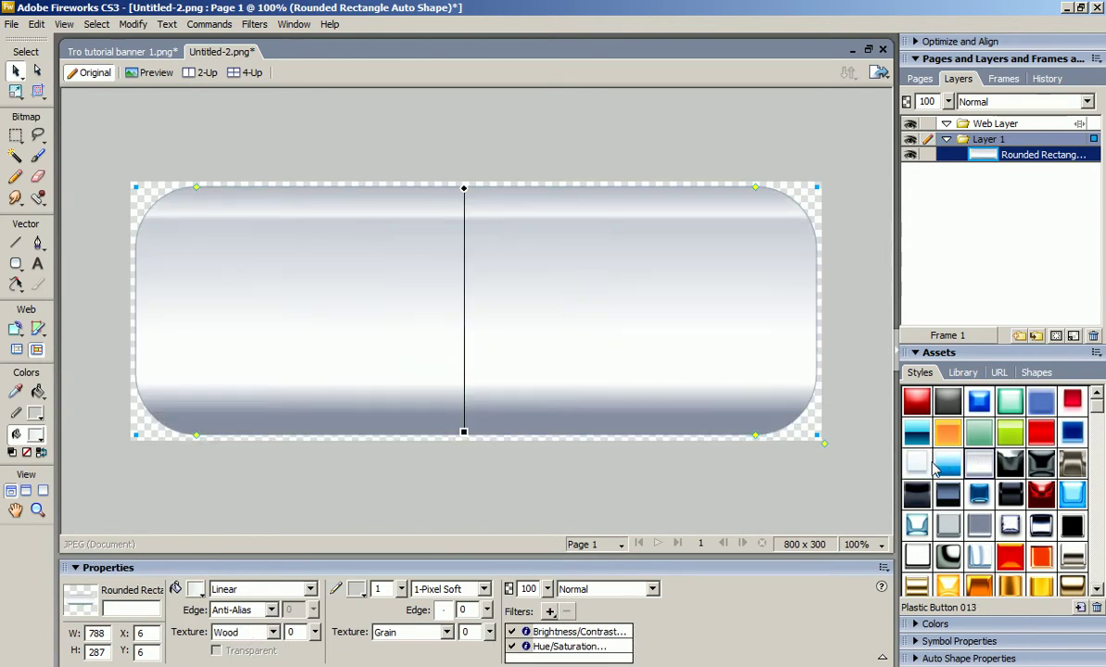
pyautogui.hotkey('ctrl', 'z')
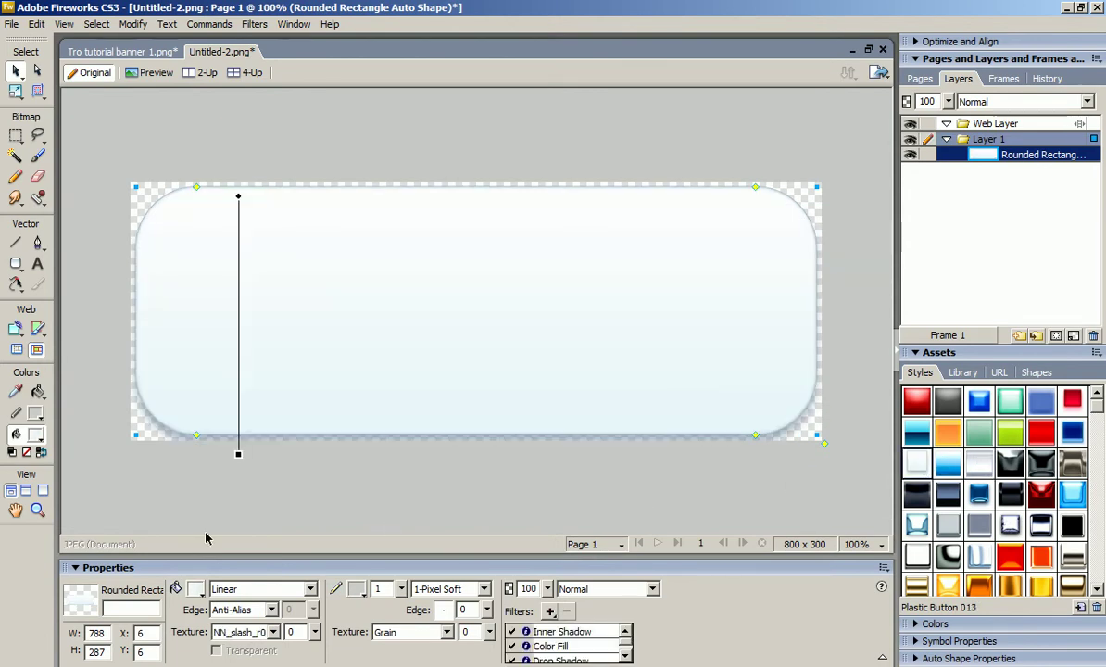
pyautogui.hotkey('ctrl', 'z')
pyautogui.hotkey('ctrl', 'd')
# Switch to the finals folder window and bring the DJ Tro Mirage JPEG image into the banner document.
pyautogui.hotkey('alt', 'Tab')
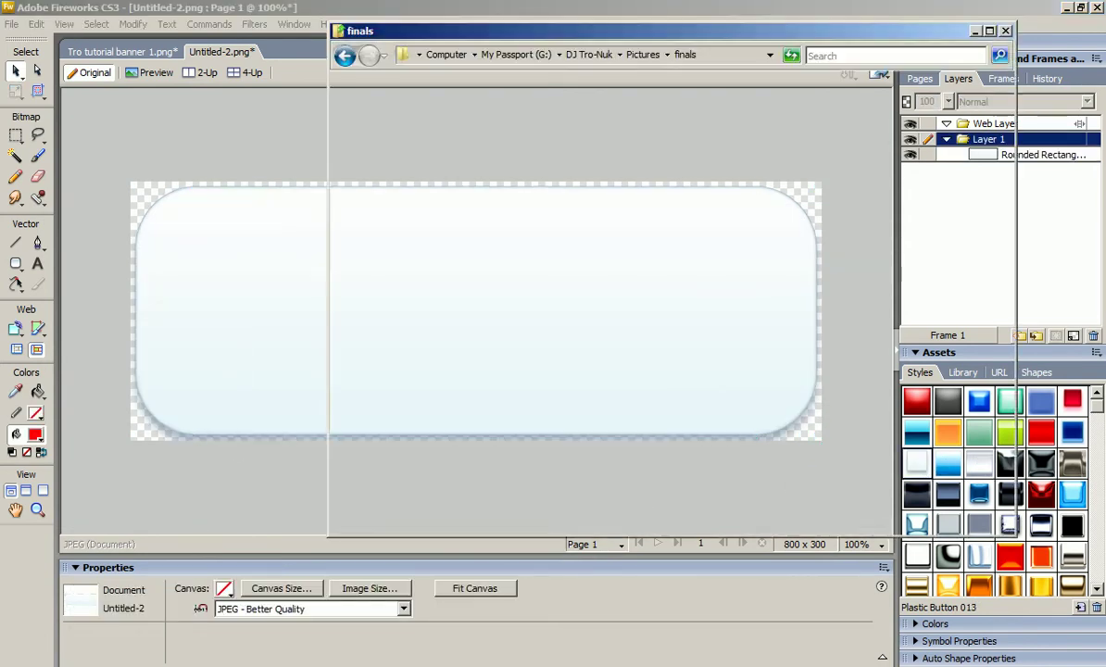
pyautogui.moveTo(516, 293); pyautogui.dragTo(109, 142)
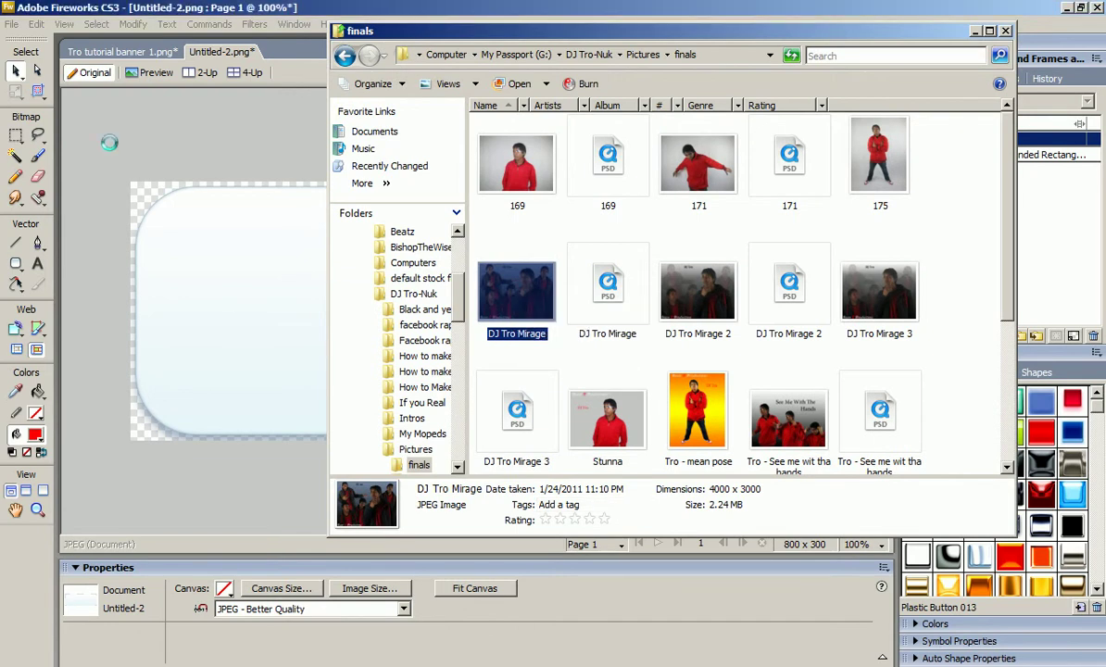
pyautogui.click(85, 145)
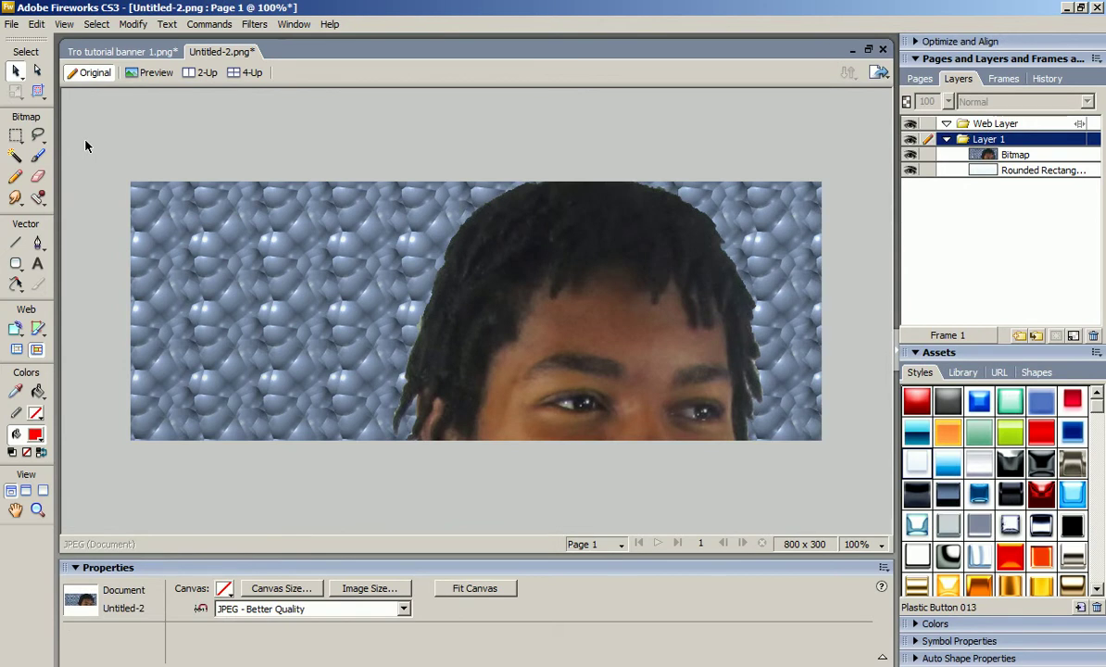
# Scale the imported photo down proportionally to about 794 x 596 px and place it over the banner.
pyautogui.scroll(-5, 85, 146)
pyautogui.scroll(3, 85, 146)
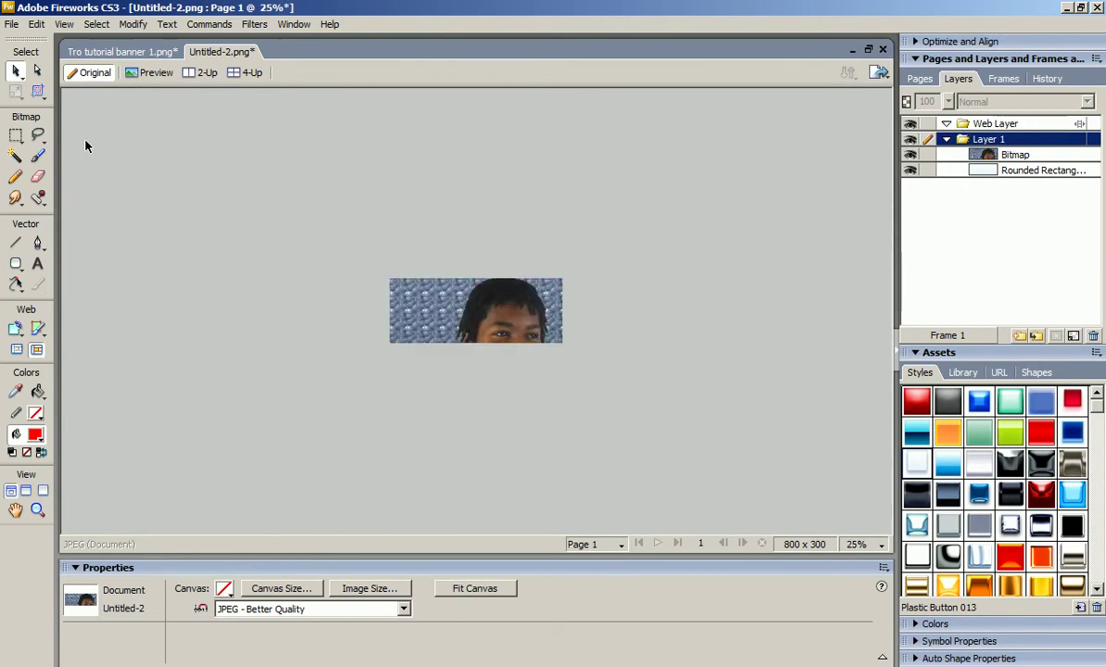
pyautogui.click(413, 313)
pyautogui.scroll(-2, 413, 313)
pyautogui.scroll(-1, 413, 314)
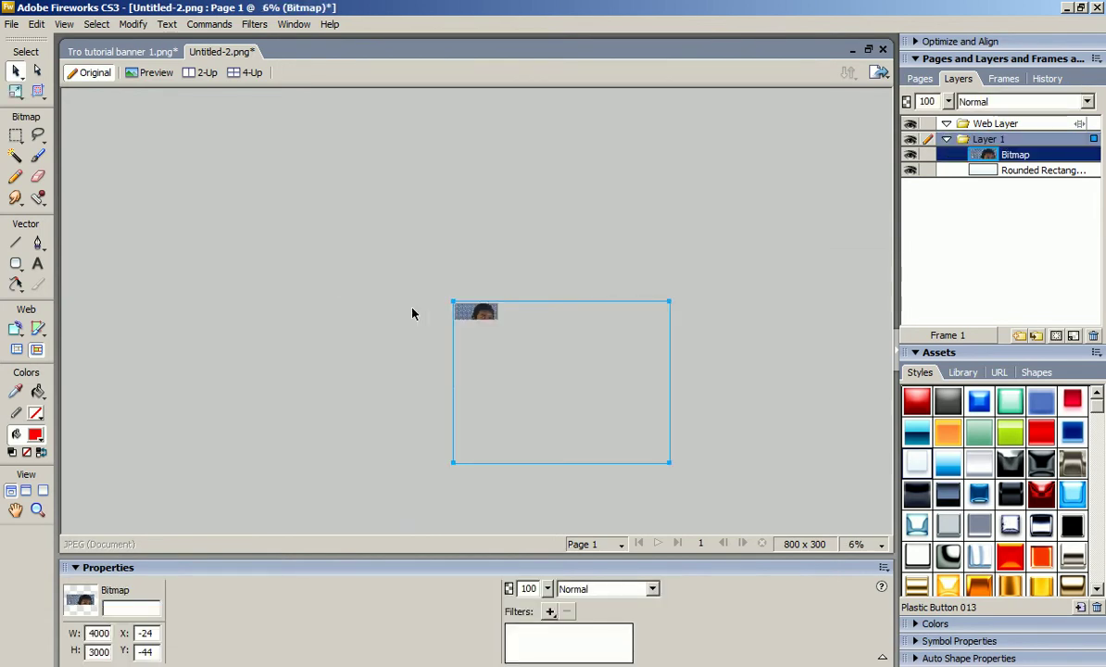
pyautogui.press('q')
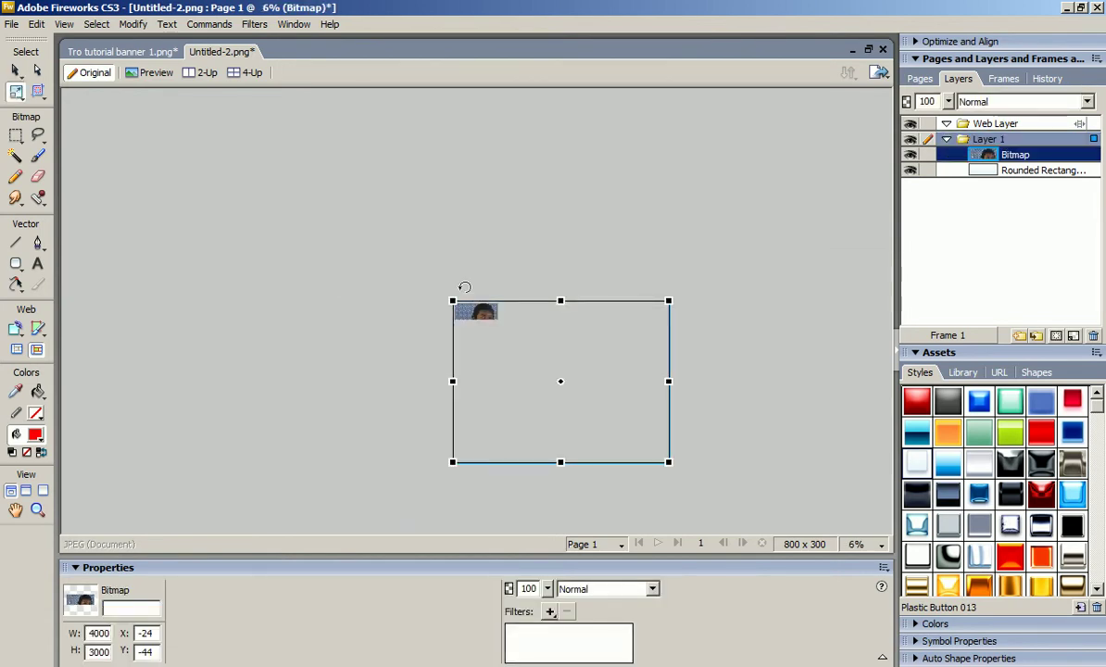
pyautogui.moveTo(448, 301); pyautogui.dragTo(553, 501)
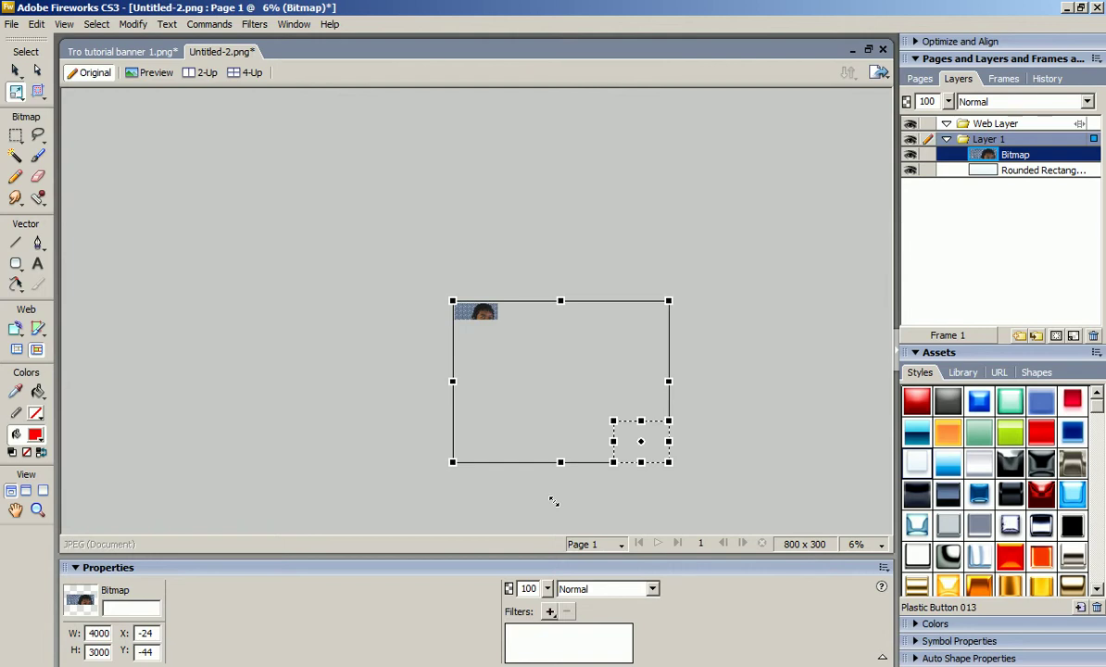
pyautogui.moveTo(553, 501); pyautogui.dragTo(605, 419)
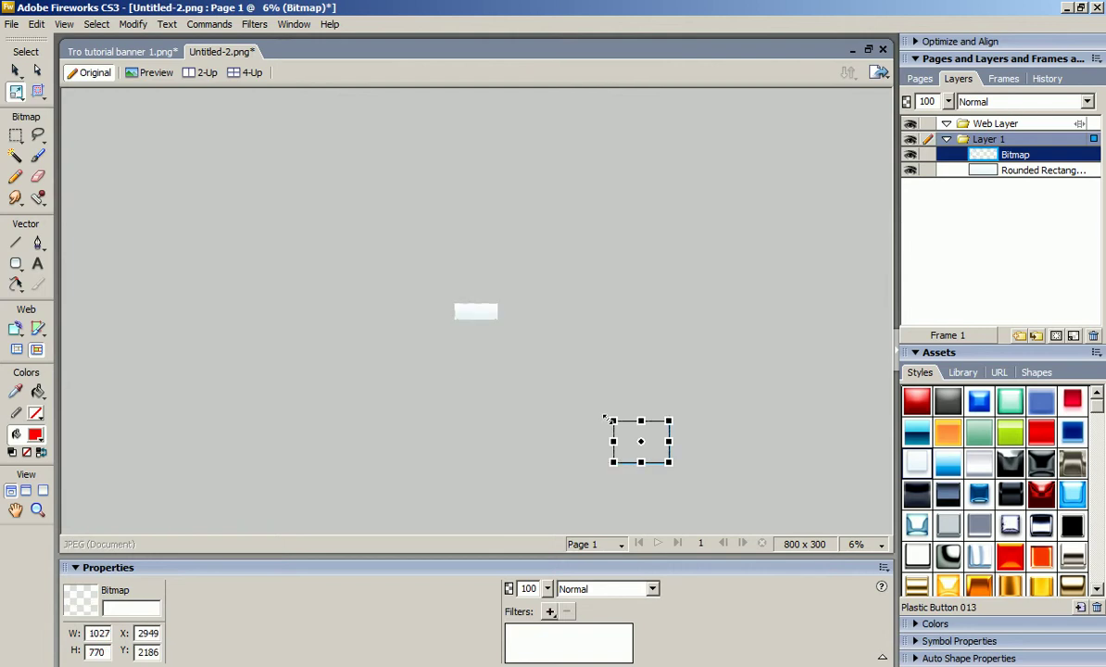
pyautogui.moveTo(649, 444); pyautogui.dragTo(460, 303)
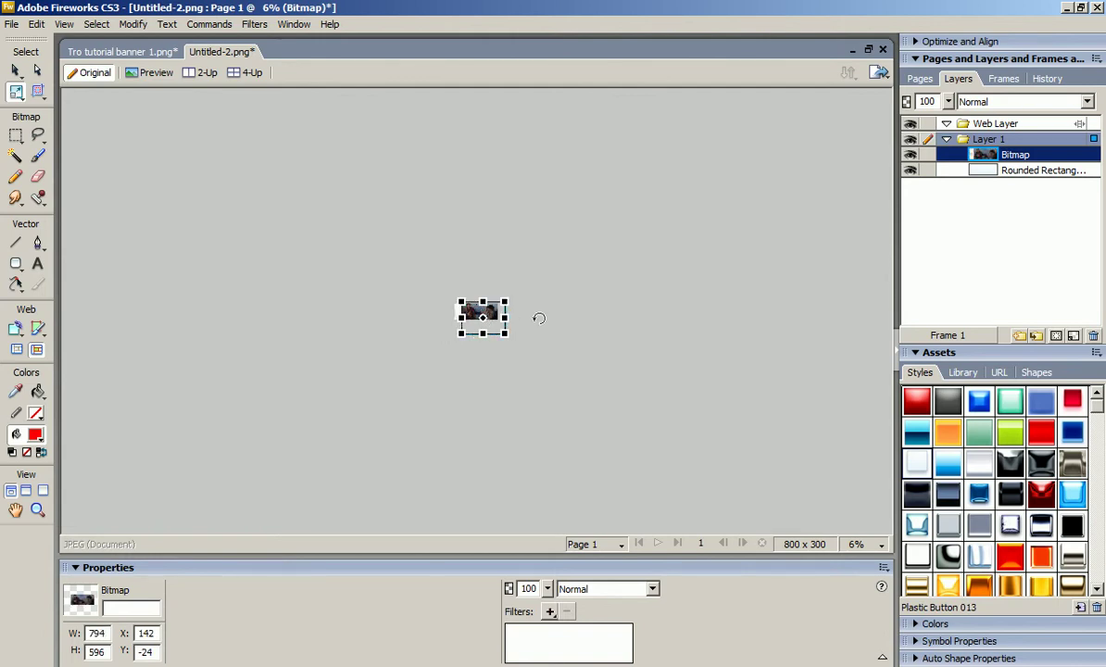
pyautogui.press('v')
# Align the photo with the banner at about X 1, Y -107 and set its opacity to 20.
pyautogui.scroll(8, 544, 327)
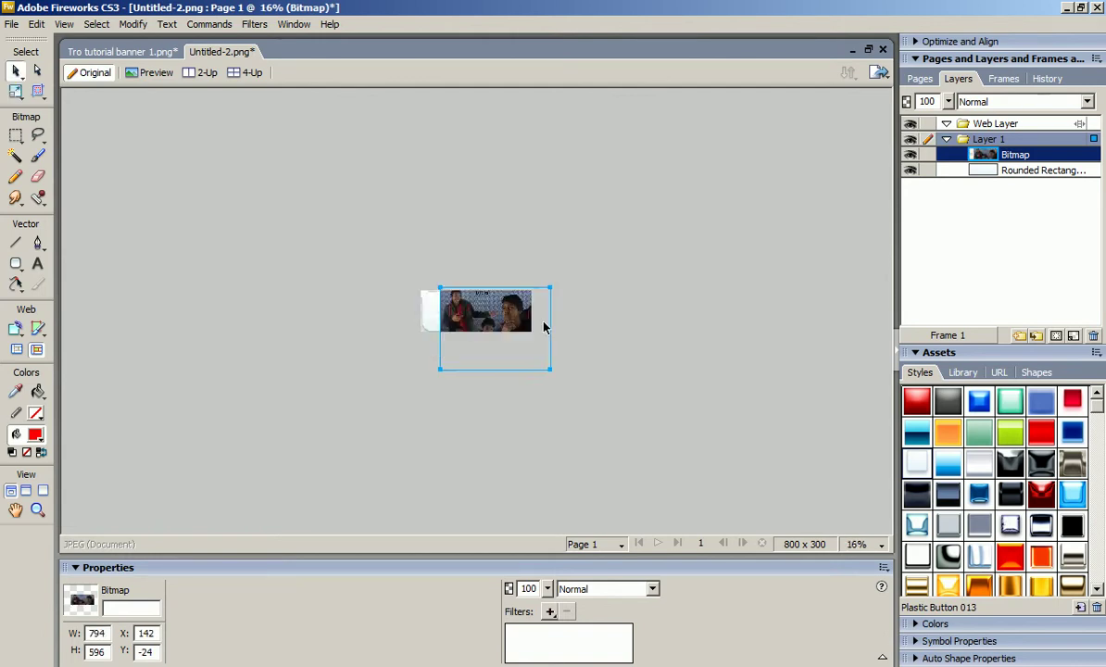
pyautogui.scroll(-1, 544, 327)
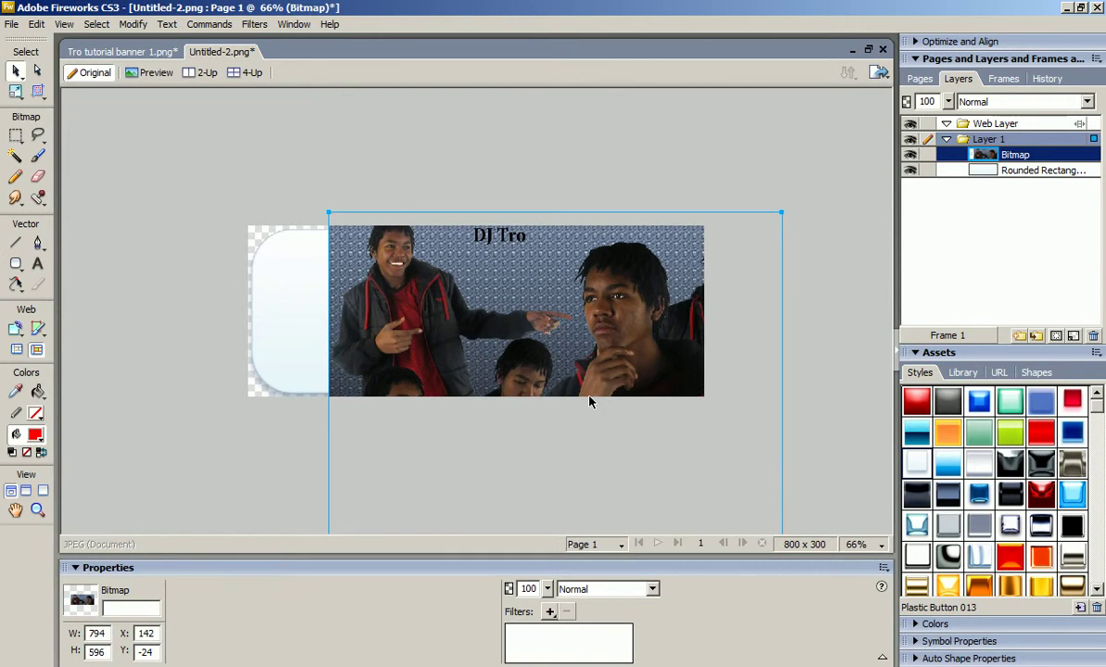
pyautogui.moveTo(657, 501); pyautogui.dragTo(576, 454)
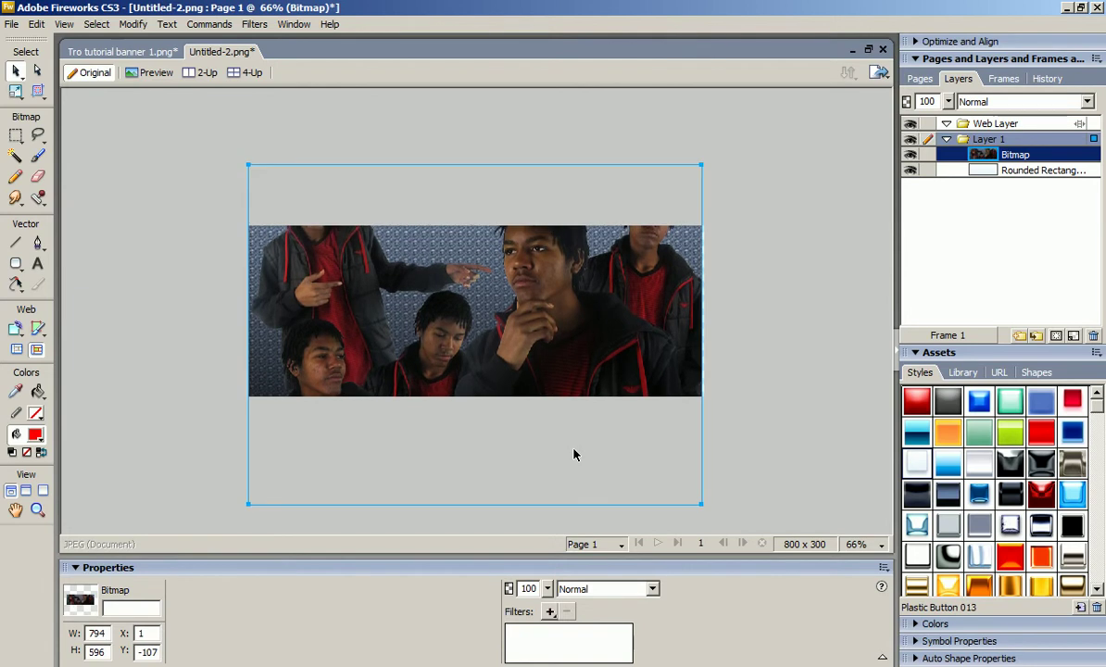
pyautogui.moveTo(547, 589)
pyautogui.mouseDown()
pyautogui.moveTo(552, 618)
pyautogui.moveTo(547, 586)
pyautogui.mouseUp()
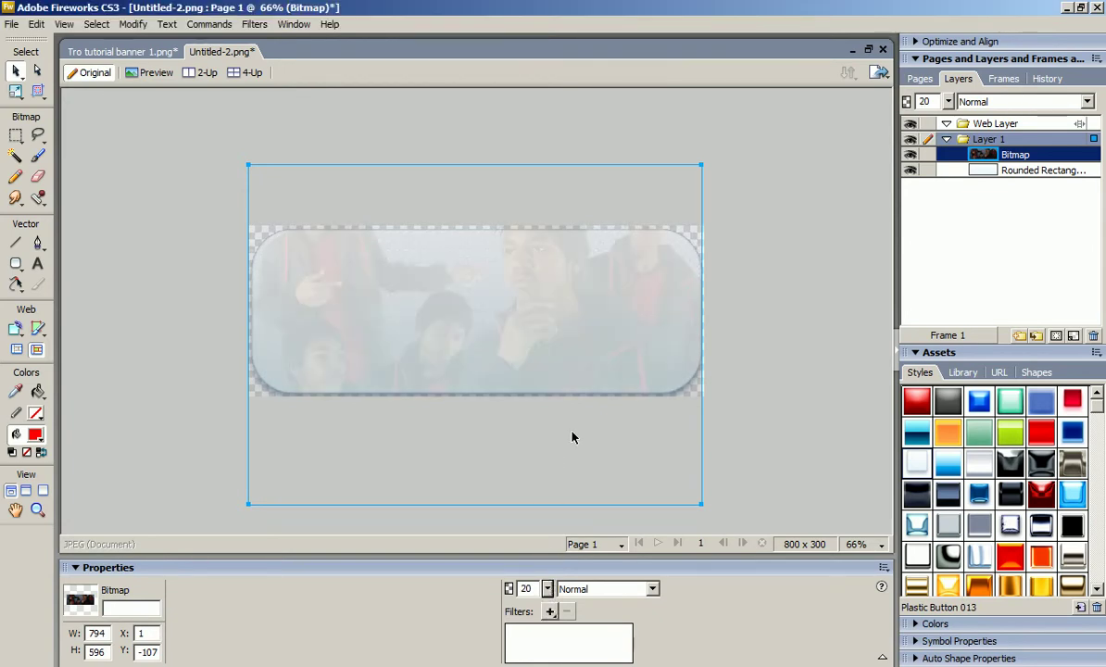
pyautogui.click(709, 356)
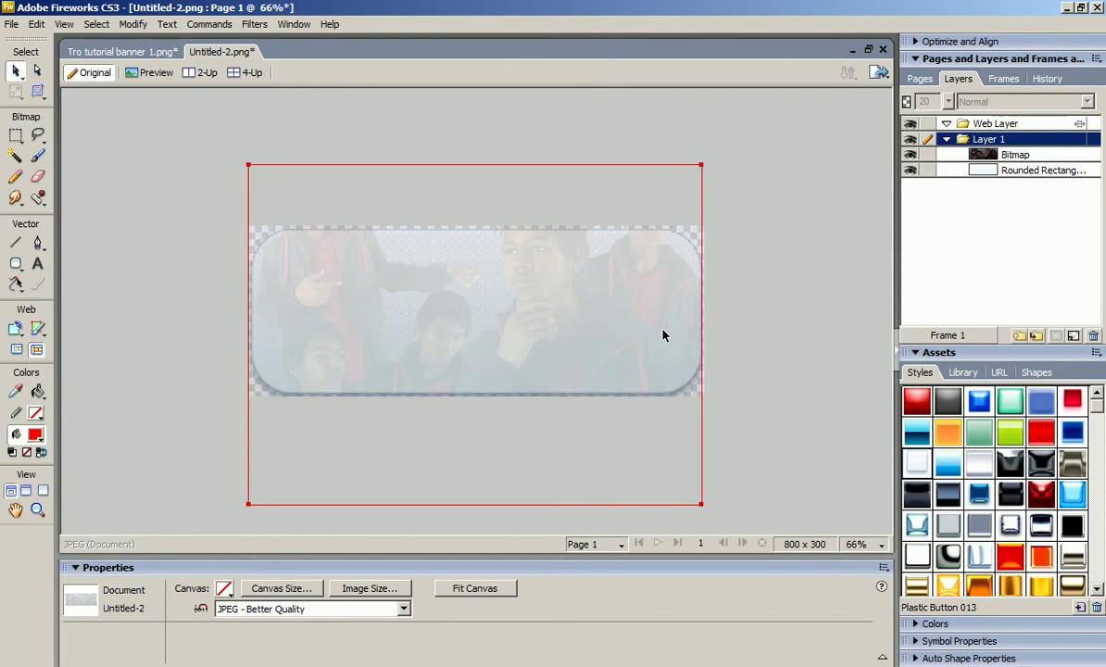
# Move the faded photo down to about X 2, Y 0 so its upper edge meets the top of the canvas.
pyautogui.hotkey('ctrl', '-')
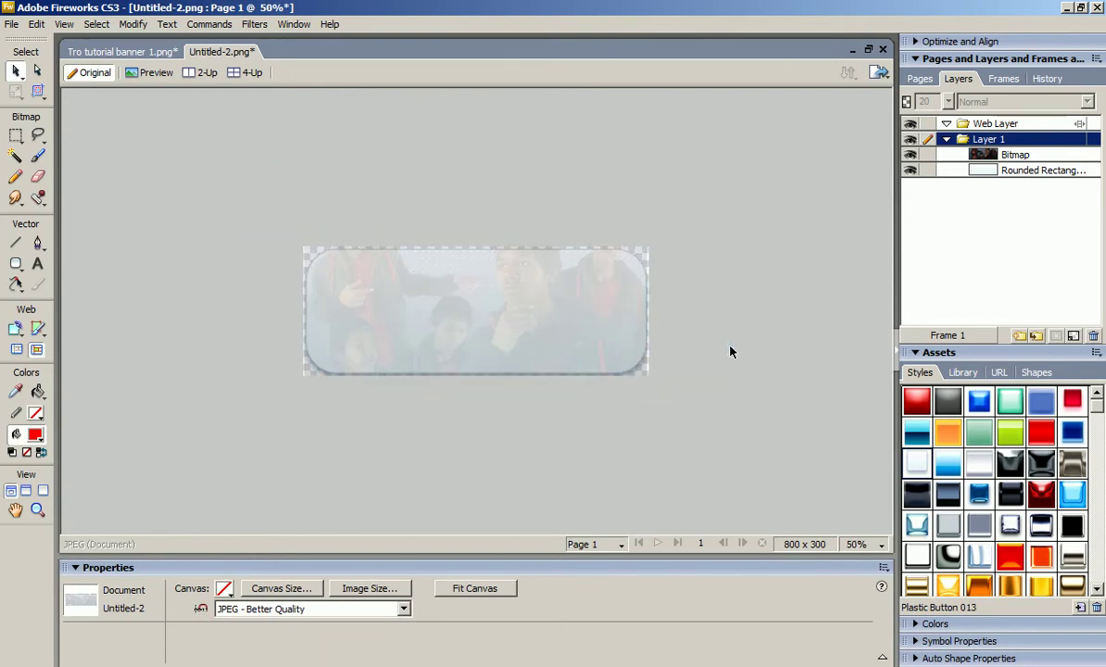
pyautogui.hotkey('ctrl', '=')
pyautogui.hotkey('ctrl', '=')
pyautogui.hotkey('ctrl', '=')
pyautogui.hotkey('ctrl', '=')
pyautogui.hotkey('ctrl', '1')
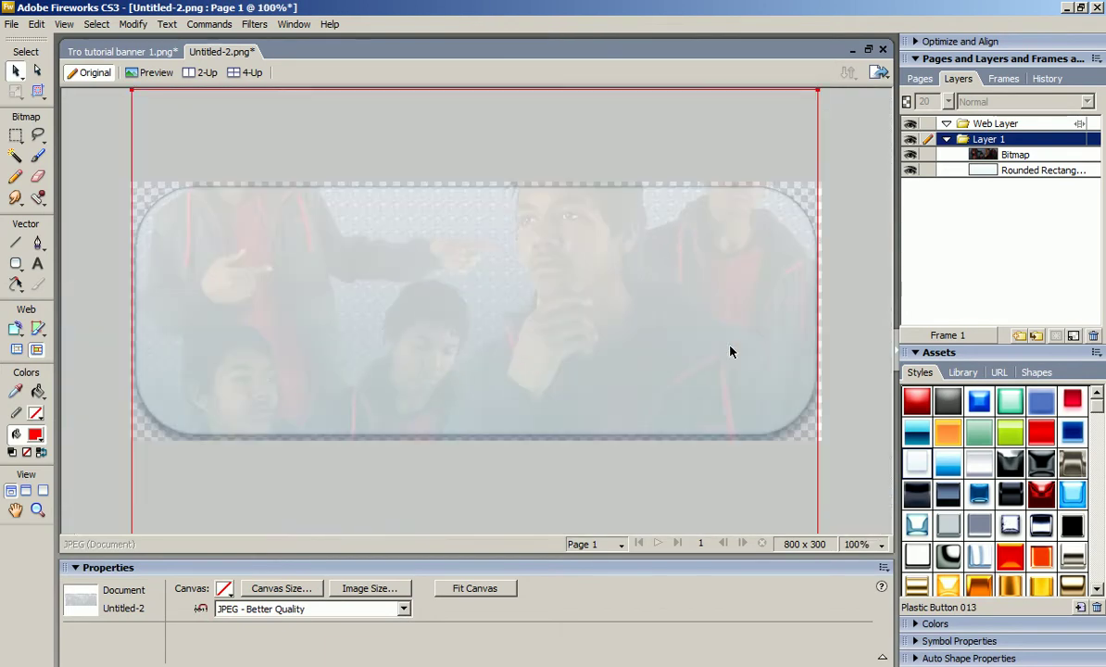
pyautogui.rightClick(638, 497)
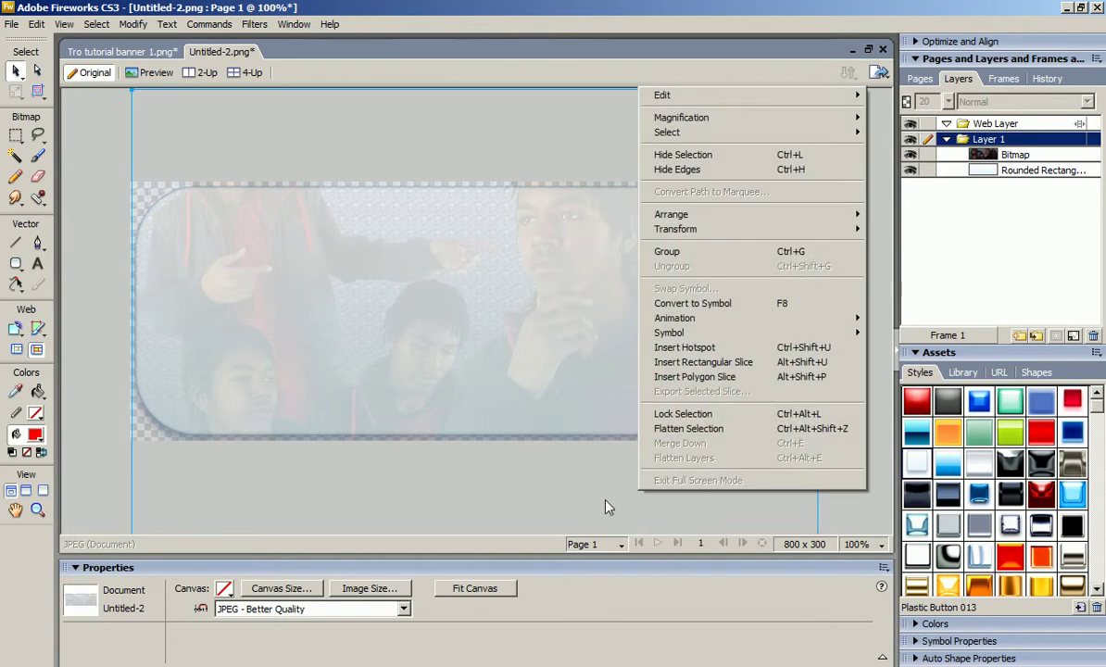
pyautogui.click(598, 506)
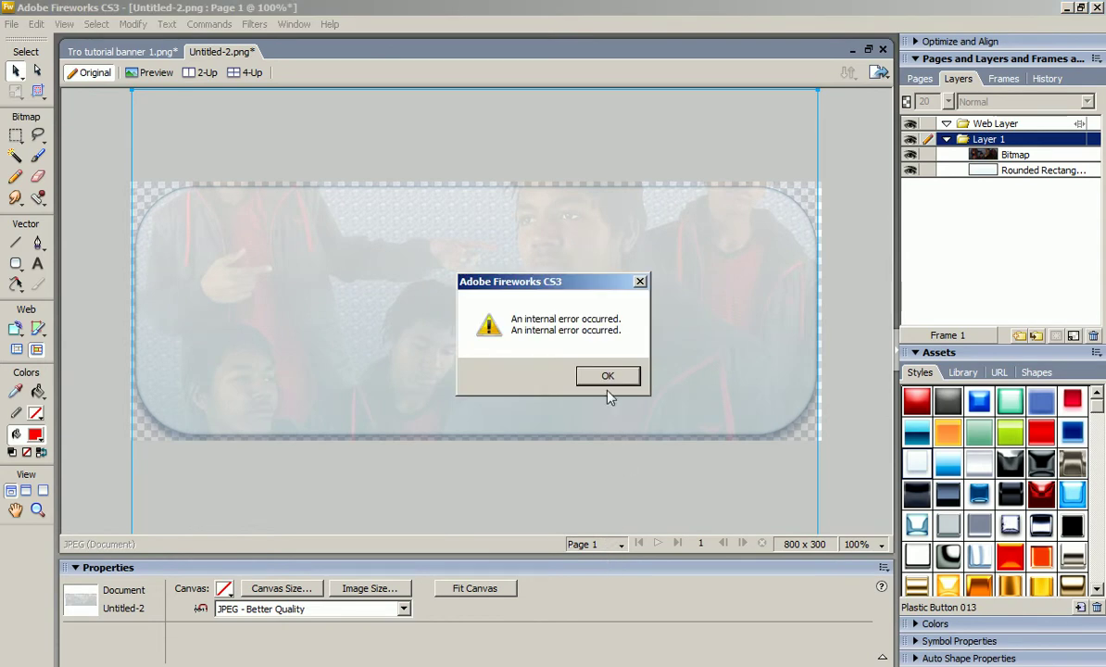
pyautogui.click(606, 374)
pyautogui.moveTo(723, 129); pyautogui.dragTo(725, 235)
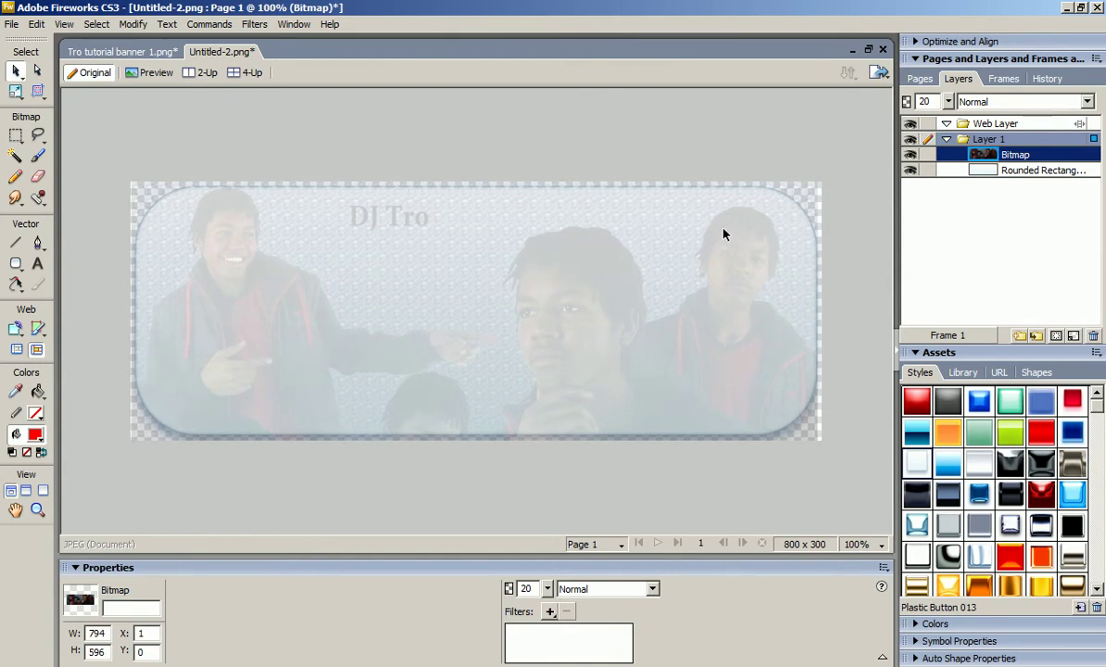
pyautogui.moveTo(725, 235); pyautogui.dragTo(725, 232)
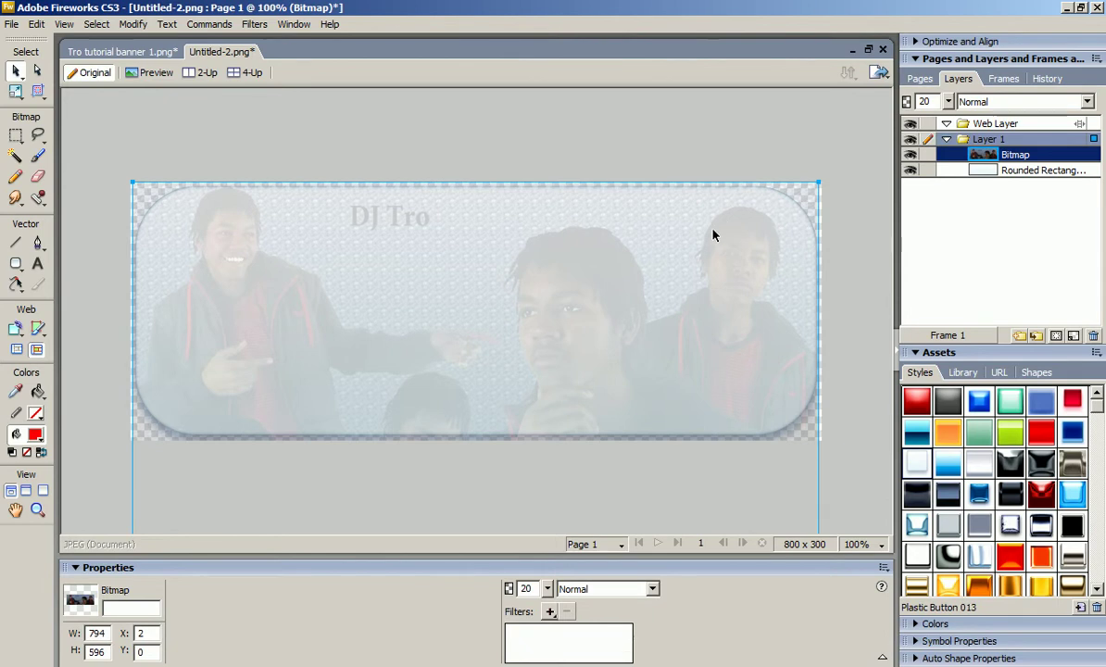
# Trace the upper half of the banner's rounded rectangle with the Pen tool, from the middle of the left side around both upper corners.
pyautogui.click(749, 112)
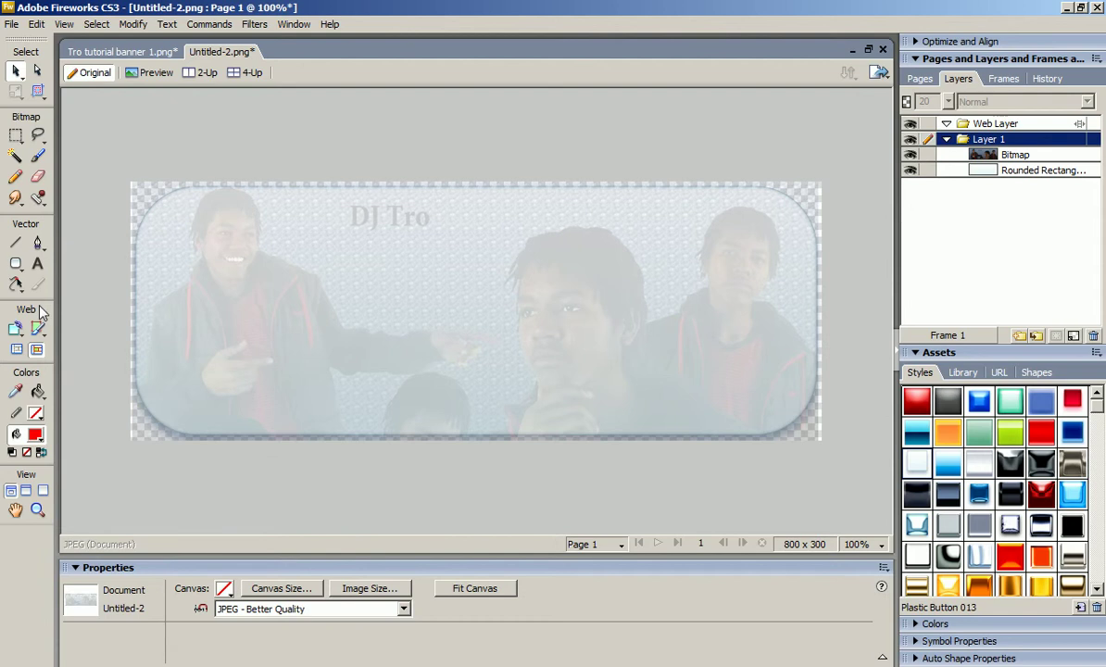
pyautogui.click(37, 242)
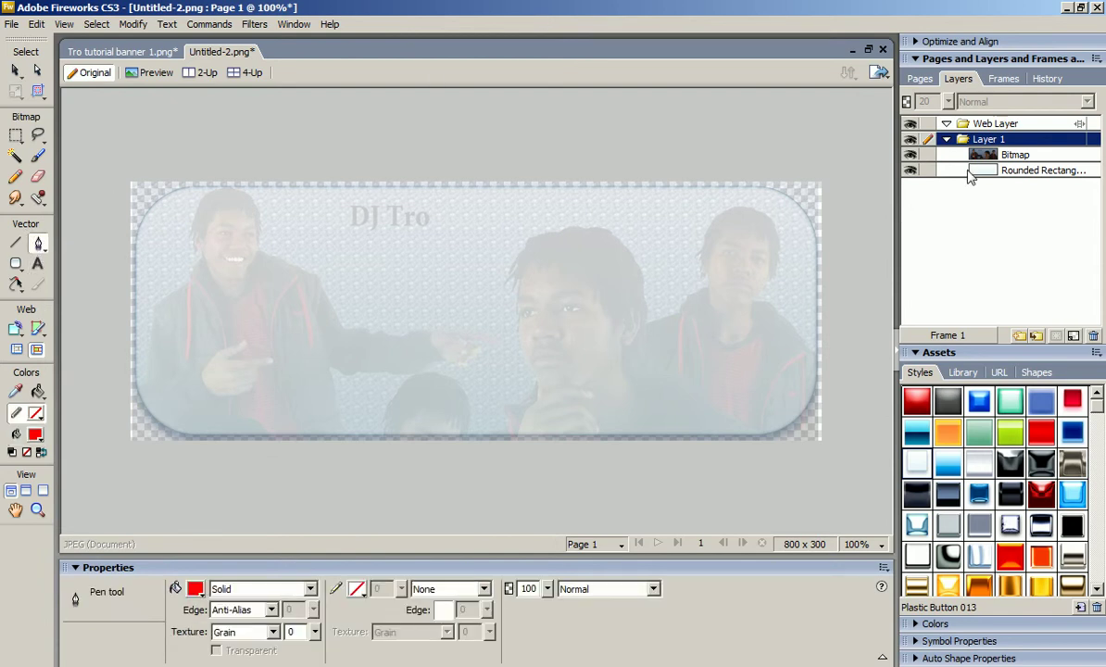
pyautogui.click(1015, 155)
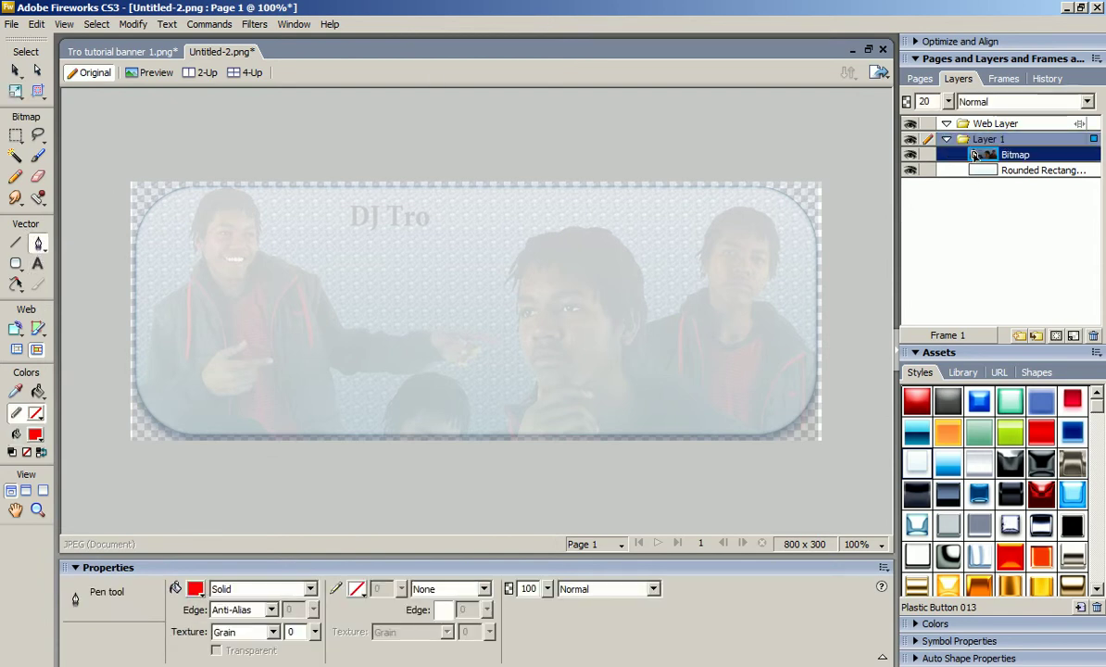
pyautogui.click(135, 289)
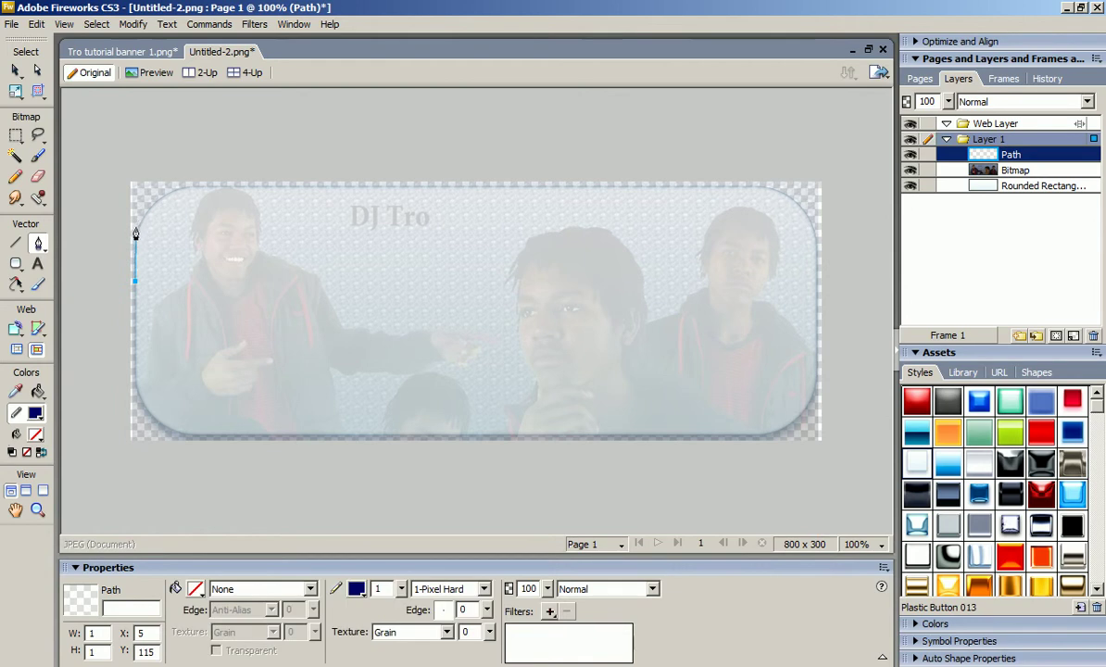
pyautogui.click(135, 233)
pyautogui.moveTo(181, 189); pyautogui.dragTo(222, 189)
pyautogui.click(498, 189)
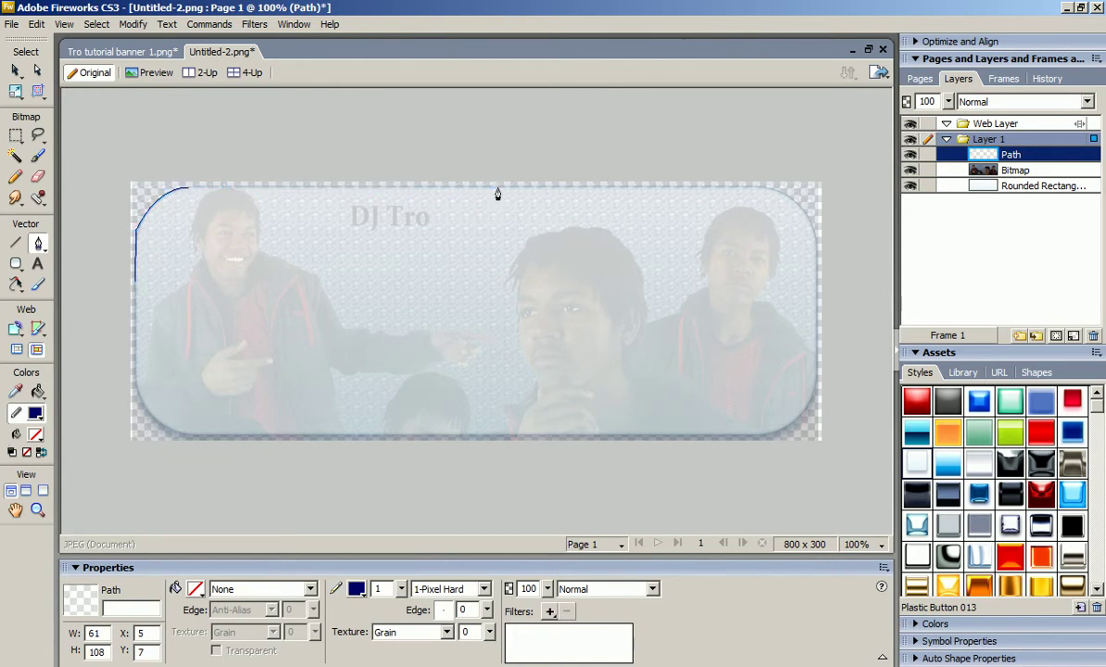
pyautogui.click(758, 189)
pyautogui.moveTo(815, 241); pyautogui.dragTo(818, 293)
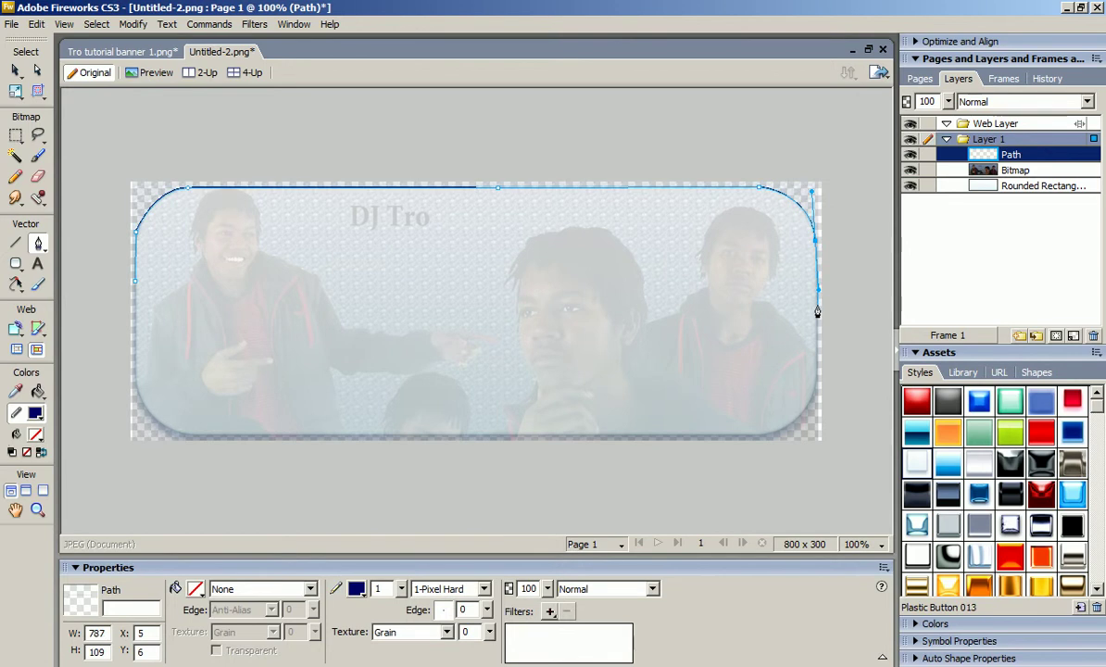
# Continue the pen path around both lower corners and close it at its starting point, making an outline about 791 x 290 px.
pyautogui.moveTo(816, 348); pyautogui.dragTo(815, 384)
pyautogui.moveTo(757, 436); pyautogui.dragTo(698, 448)
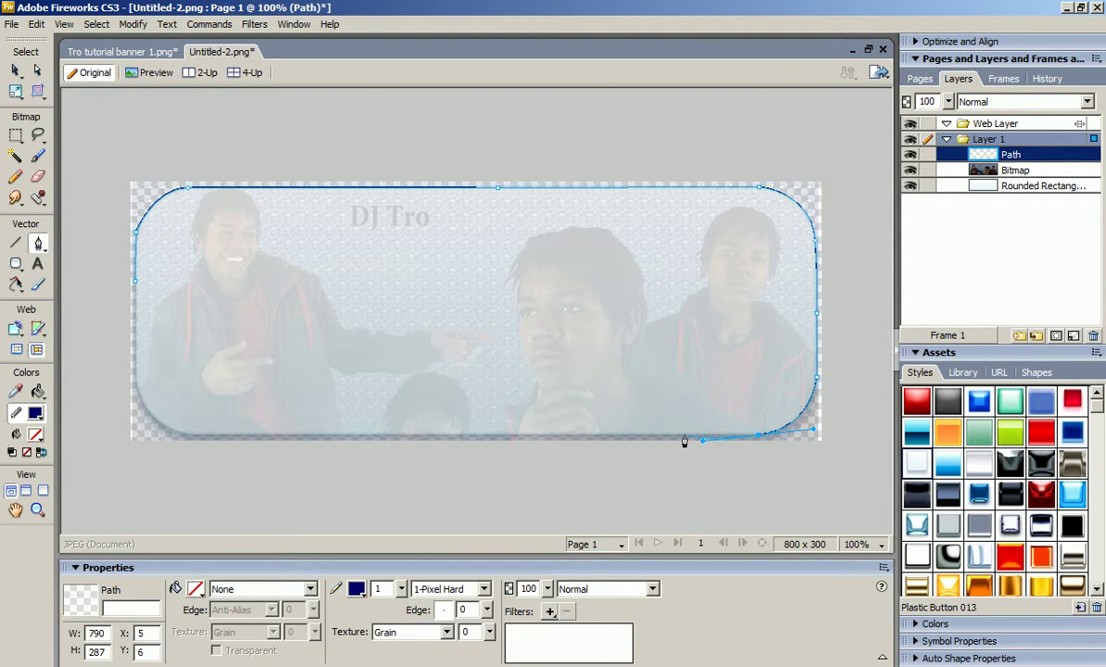
pyautogui.click(551, 438)
pyautogui.click(189, 437)
pyautogui.moveTo(134, 368); pyautogui.dragTo(129, 348)
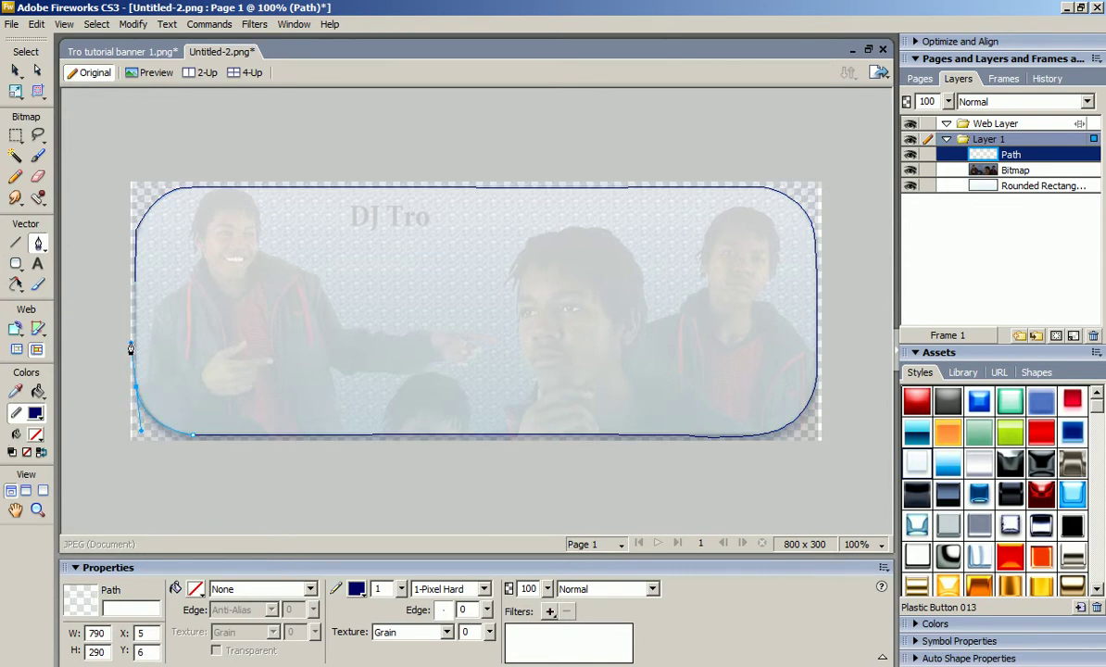
pyautogui.moveTo(131, 357); pyautogui.dragTo(135, 353)
pyautogui.moveTo(134, 355); pyautogui.dragTo(132, 354)
pyautogui.click(136, 291)
pyautogui.click(14, 70)
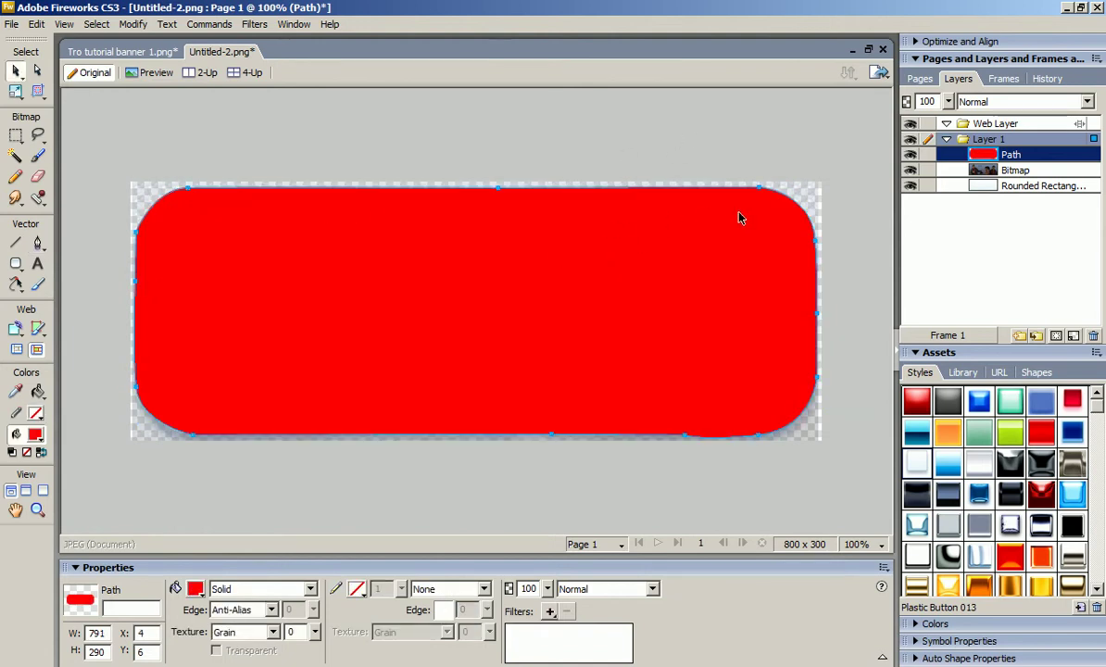
# Convert the closed pen path to a marquee with an anti-alias edge.
pyautogui.rightClick(672, 278)
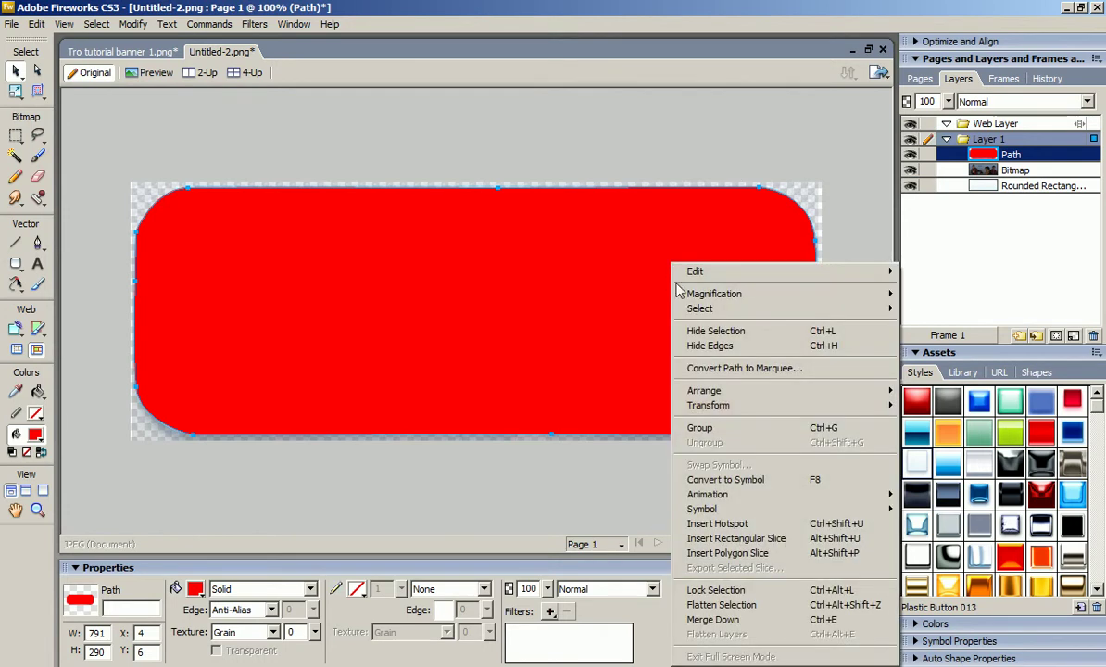
pyautogui.click(766, 369)
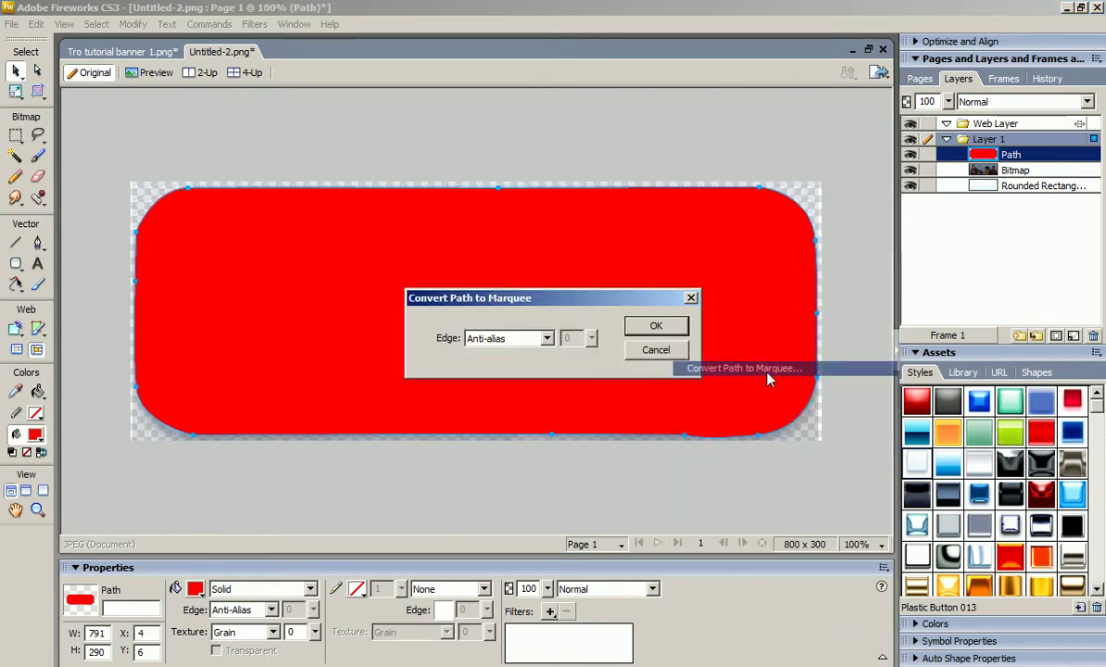
pyautogui.click(657, 328)
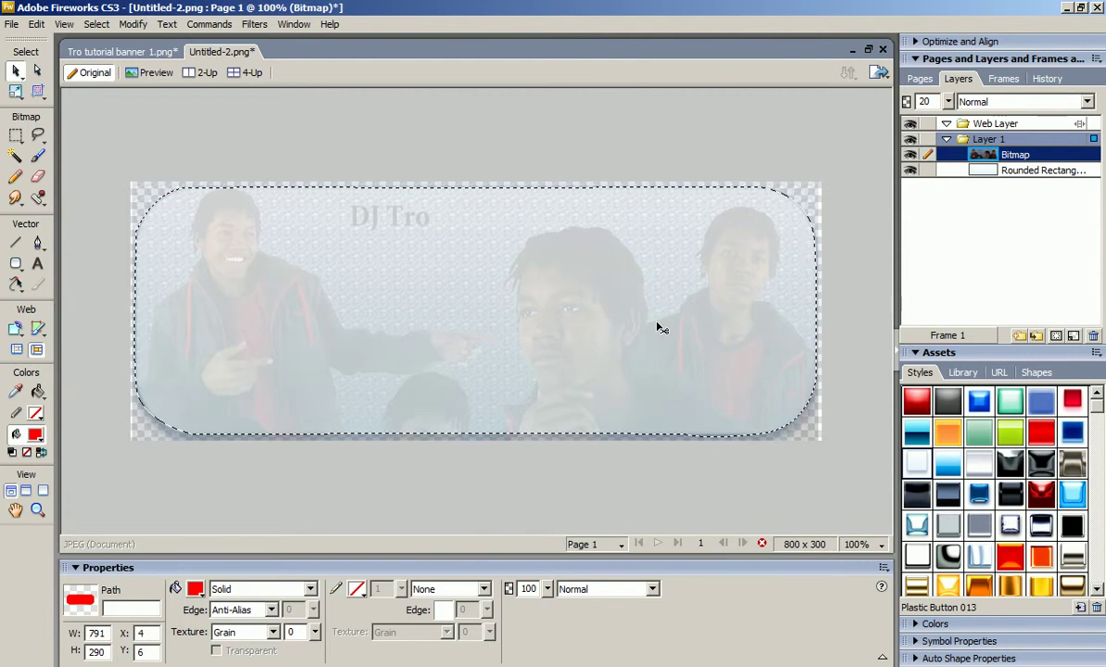
# Invert the marquee and delete the parts of the faded photo outside the rounded rectangle, leaving nothing selected.
pyautogui.rightClick(657, 327)
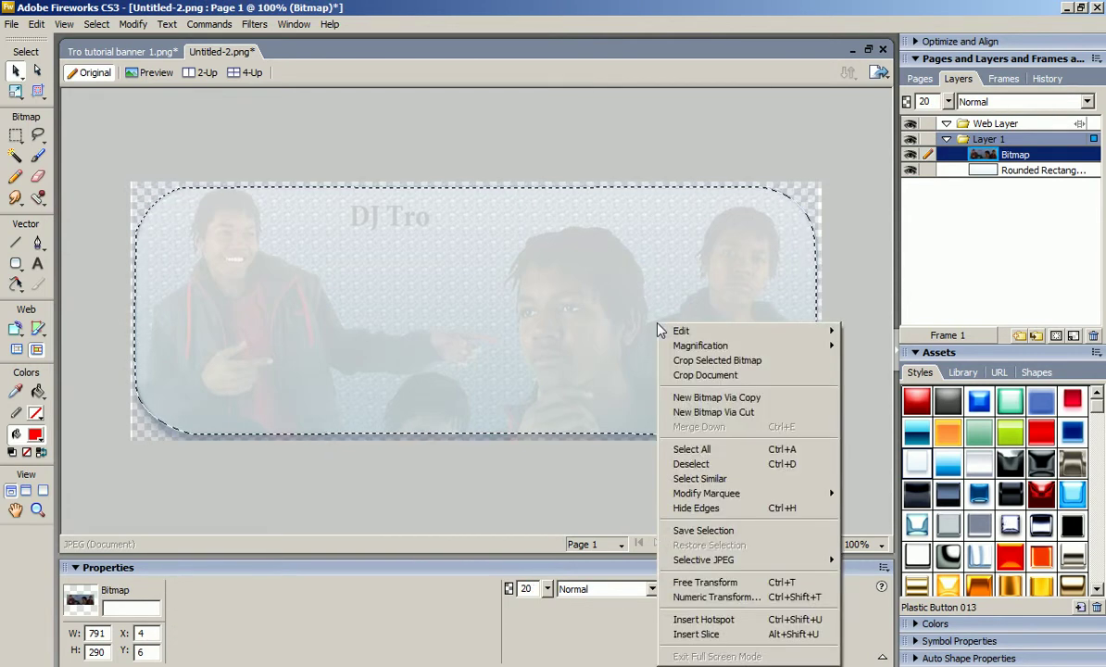
pyautogui.moveTo(819, 496)
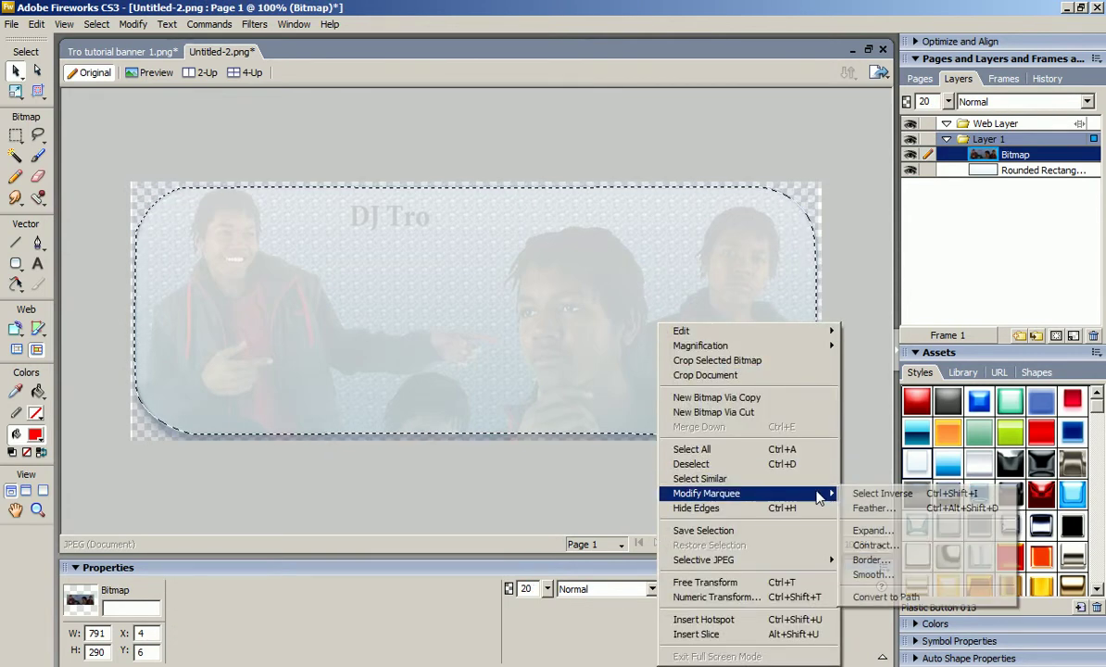
pyautogui.click(868, 496)
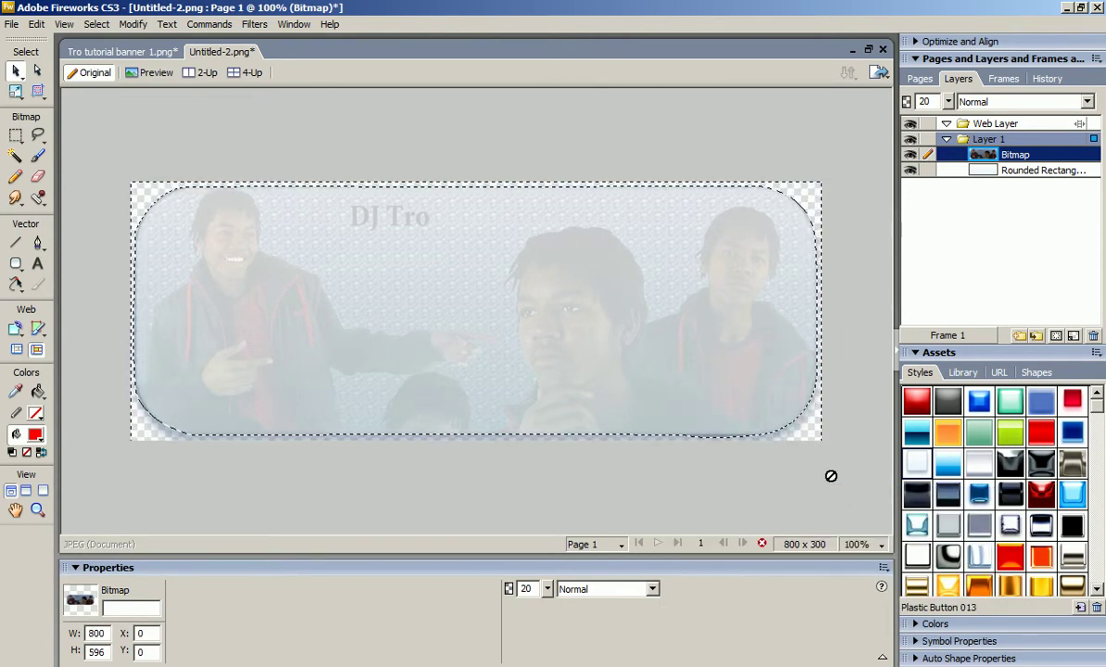
pyautogui.click(97, 196)
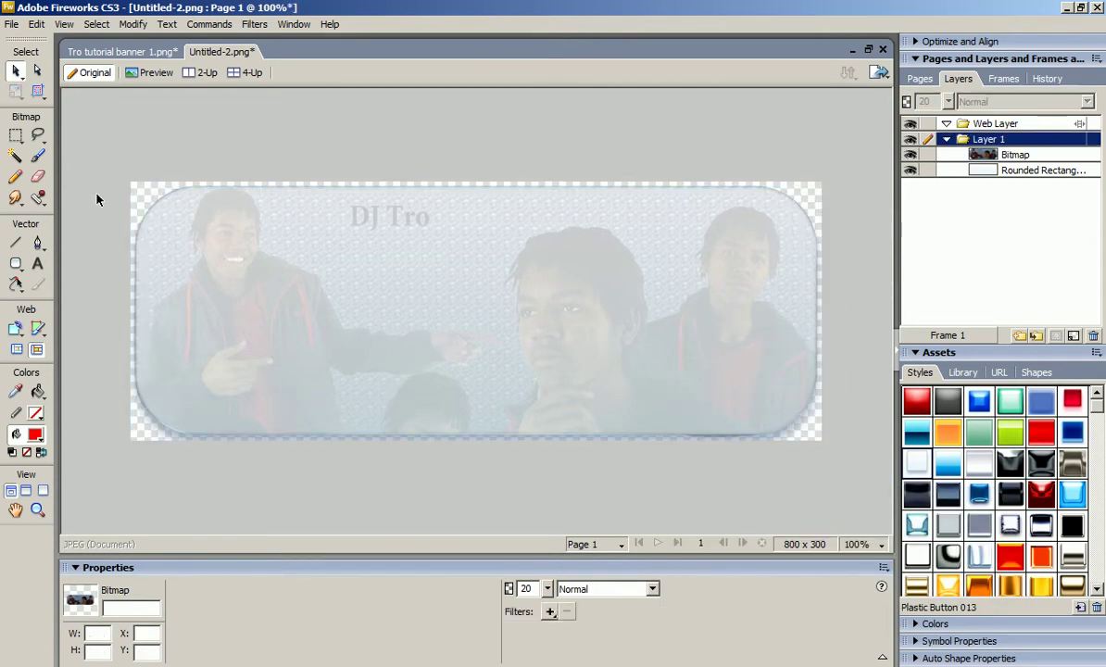
pyautogui.click(184, 409)
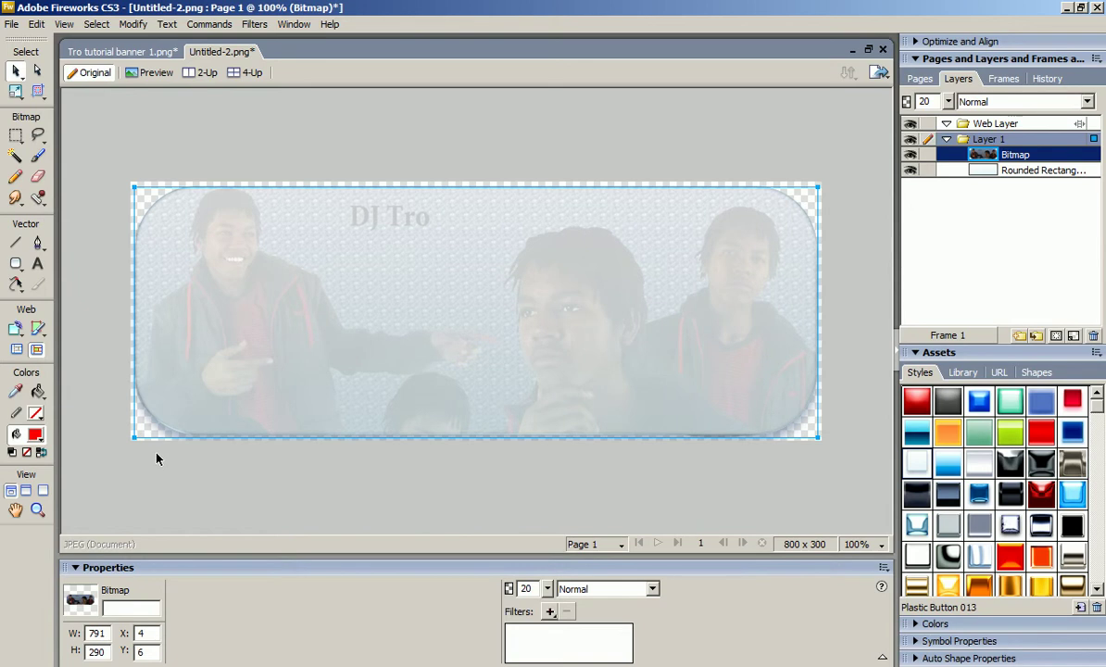
pyautogui.click(108, 410)
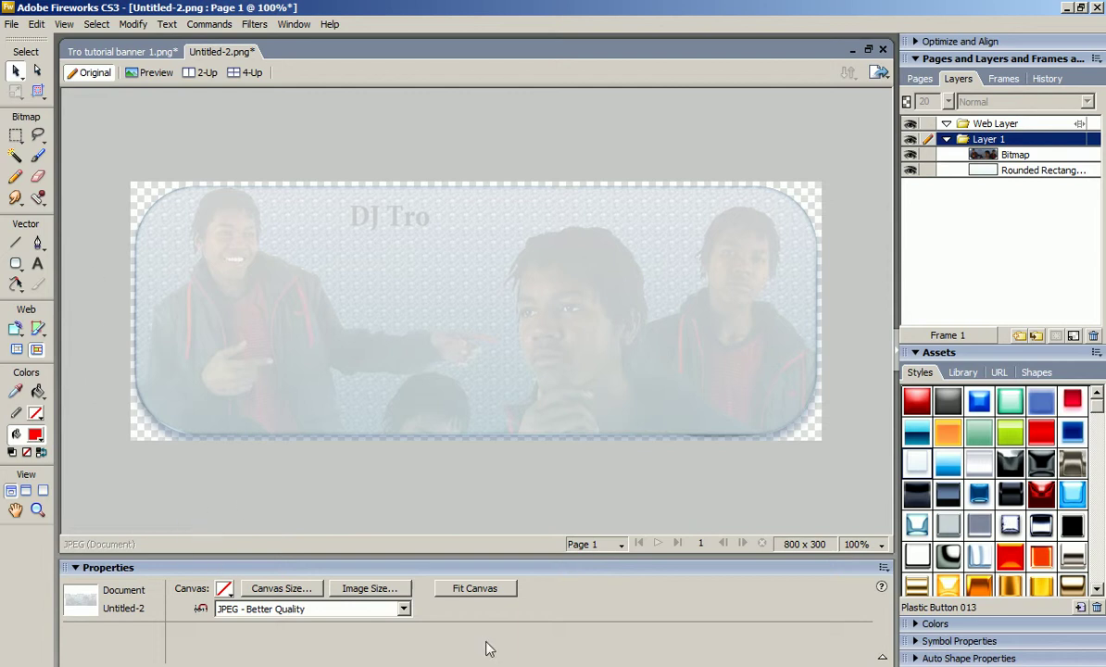
# Switch to the finals folder window and bring the Stunna image into the banner document.
pyautogui.hotkey('alt', 'Tab')
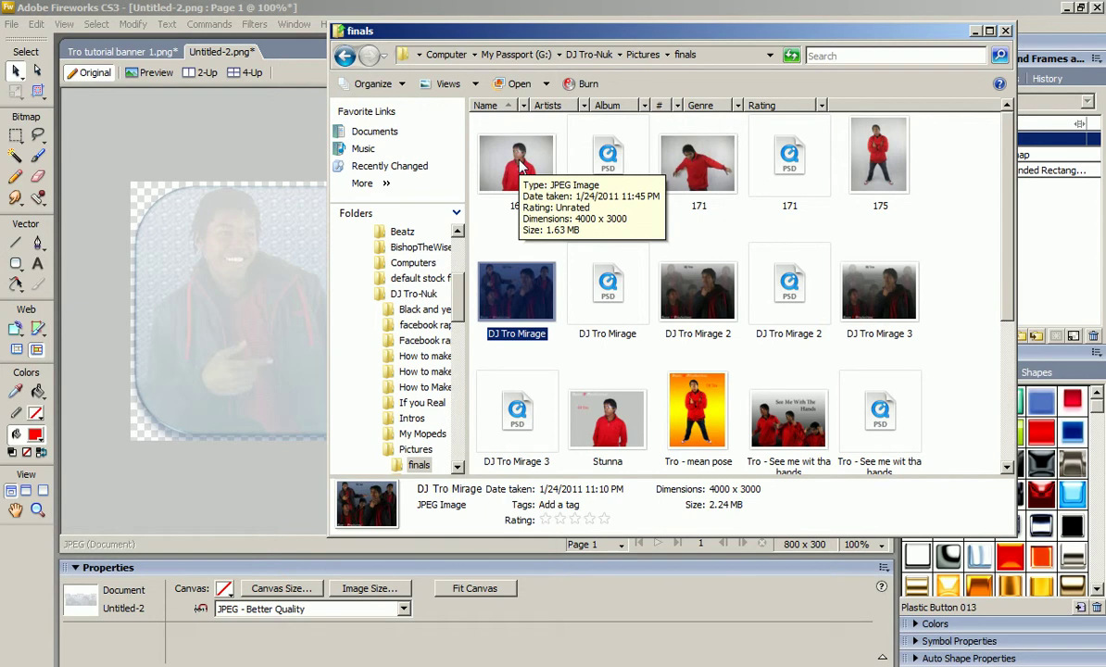
pyautogui.moveTo(522, 165); pyautogui.dragTo(524, 199)
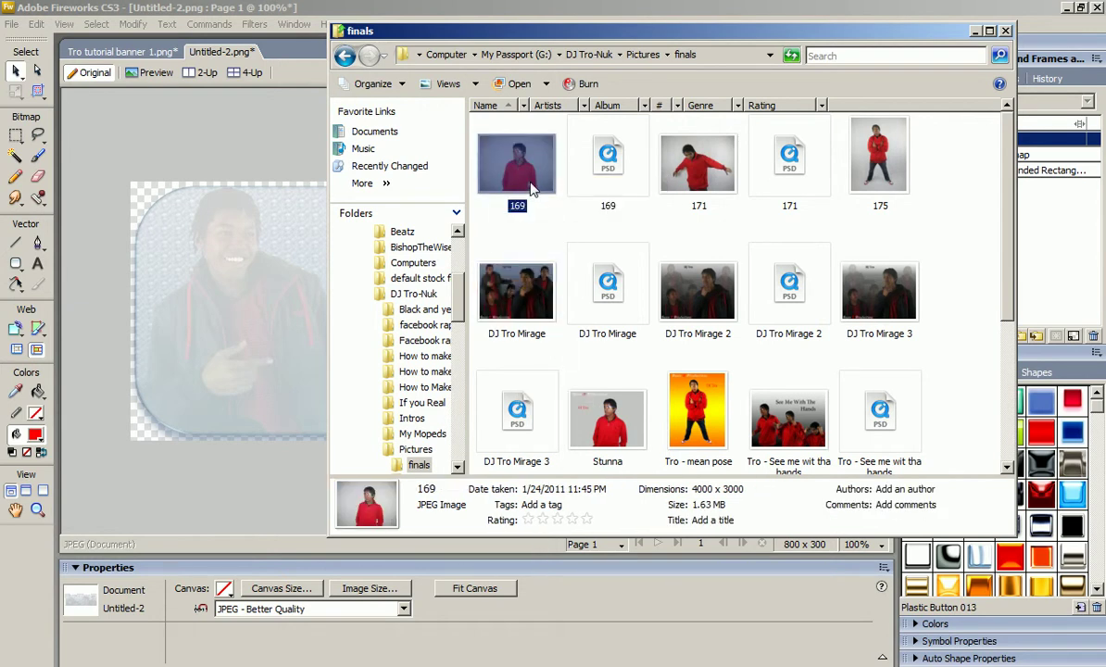
pyautogui.moveTo(608, 421); pyautogui.dragTo(644, 663)
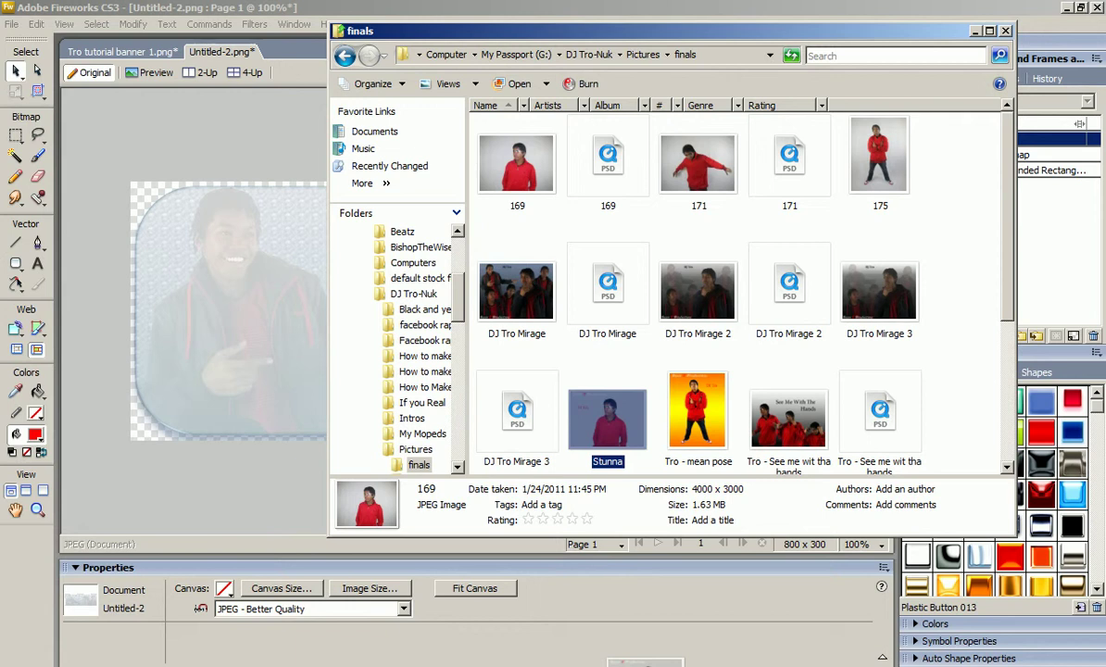
pyautogui.moveTo(645, 662); pyautogui.dragTo(488, 176)
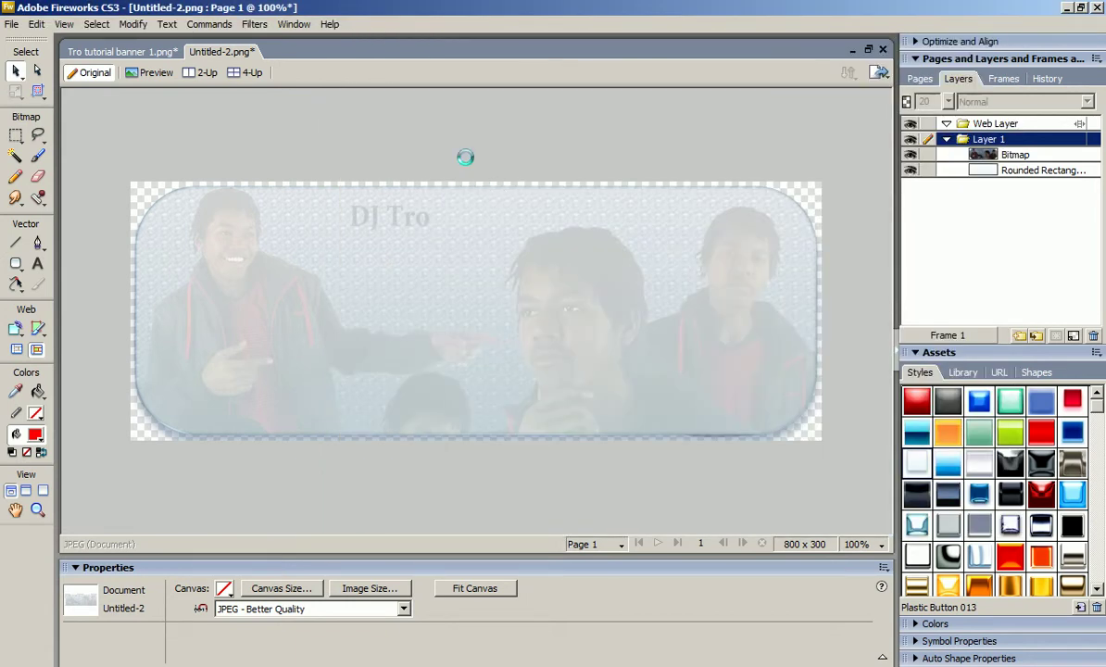
# Scale the imported Stunna photo down proportionally to about 508 x 381 px and place it over the banner.
pyautogui.scroll(-7, 465, 157)
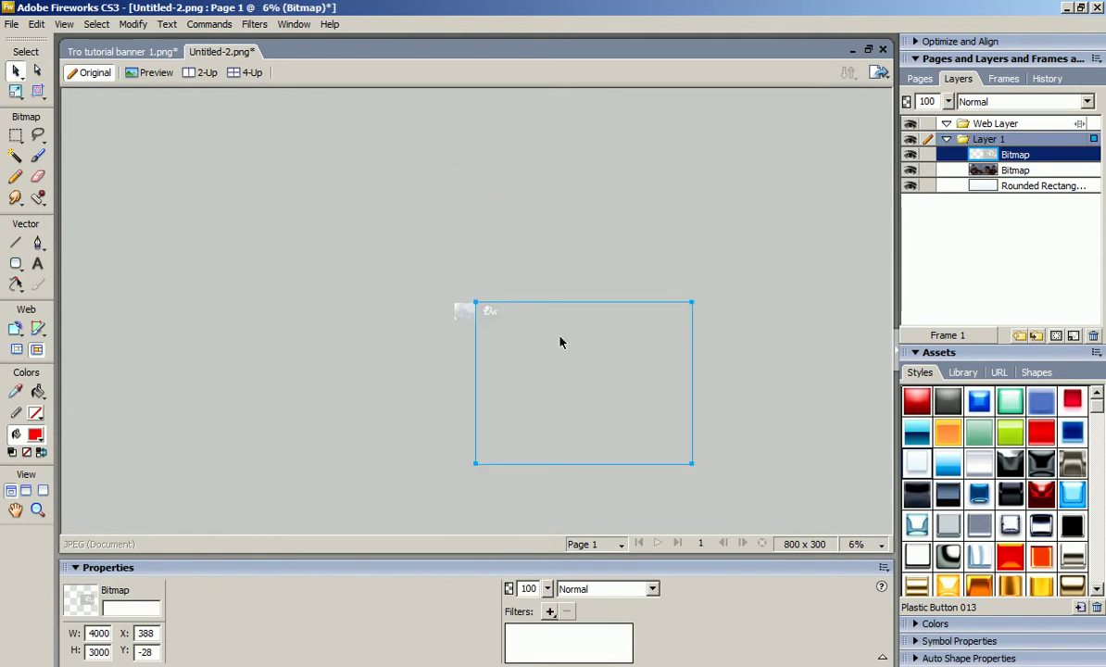
pyautogui.press('q')
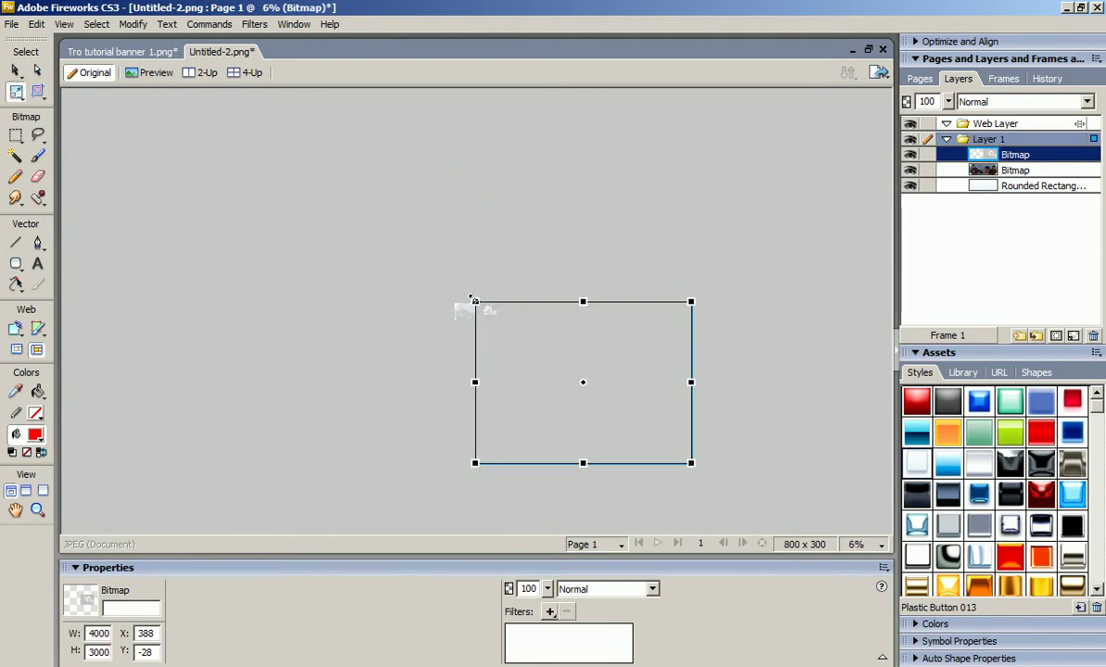
pyautogui.moveTo(474, 299); pyautogui.dragTo(586, 545)
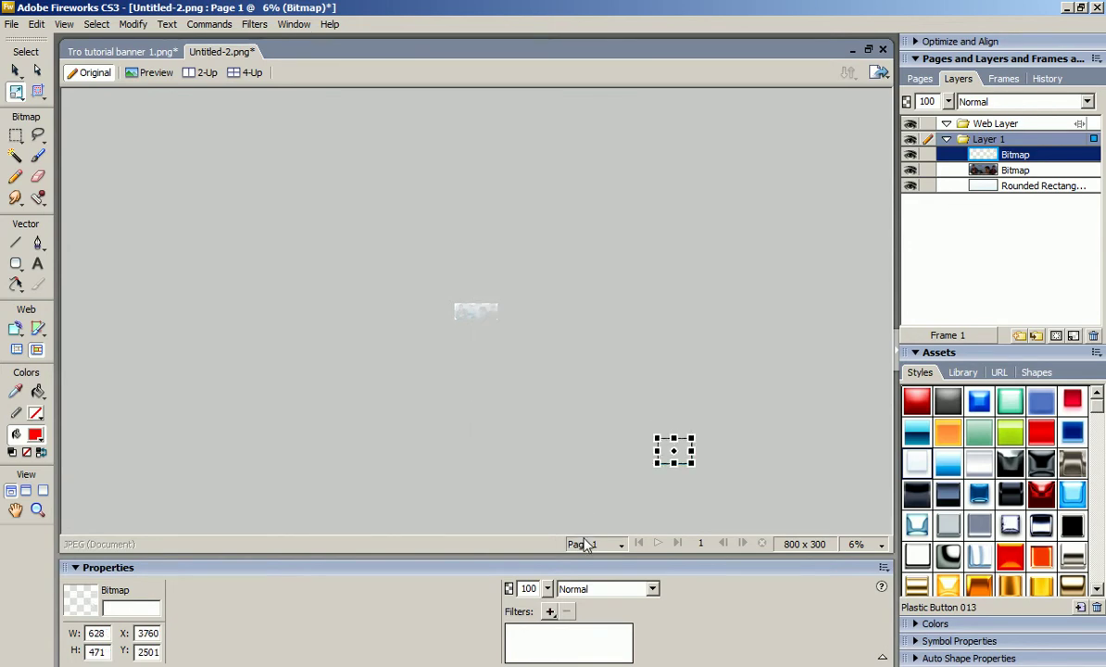
pyautogui.moveTo(679, 442); pyautogui.dragTo(477, 304)
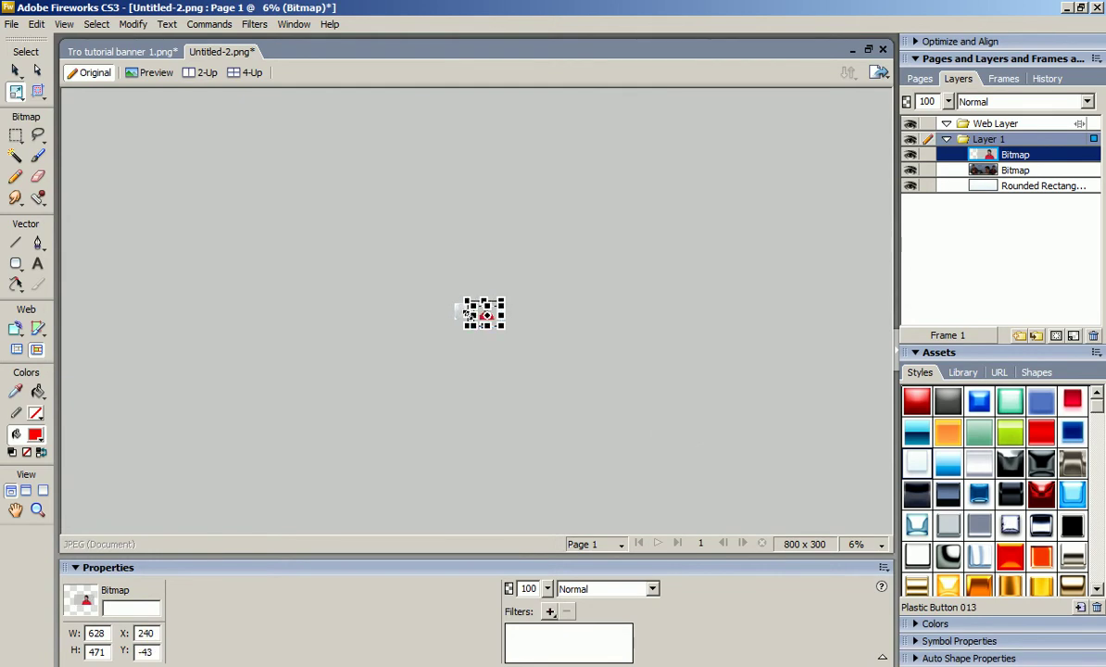
pyautogui.click(549, 279)
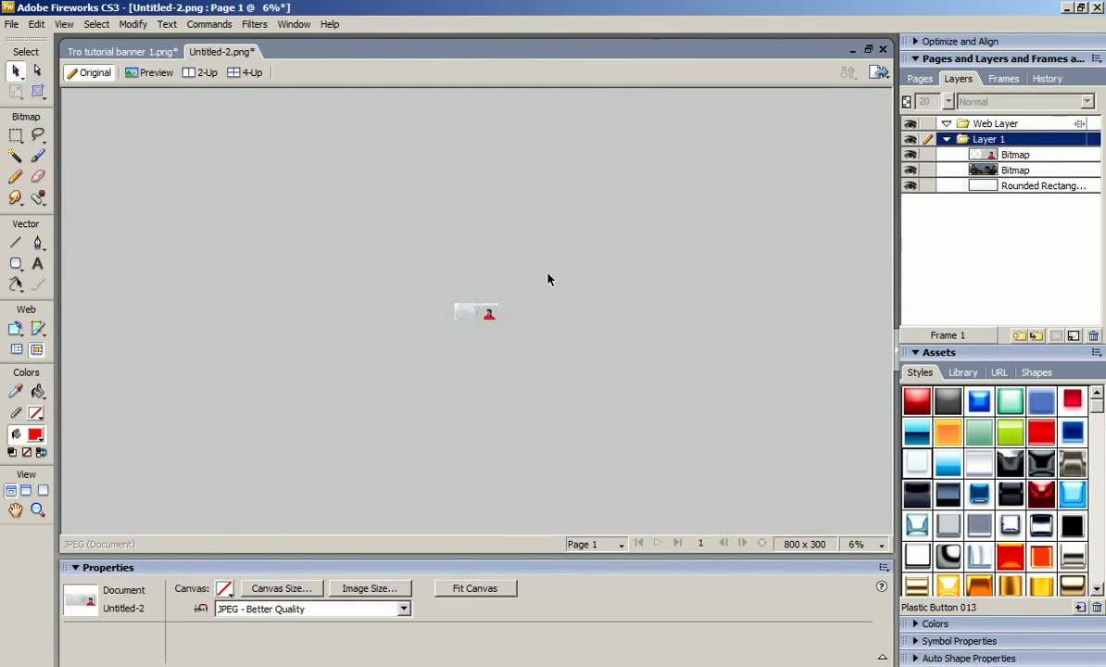
# Move the Stunna photo to about X 305, Y 15 on the right half of the banner.
pyautogui.hotkey('ctrl', '=')
pyautogui.hotkey('ctrl', '=')
pyautogui.hotkey('ctrl', '=')
pyautogui.hotkey('ctrl', '=')
pyautogui.hotkey('ctrl', '=')
pyautogui.hotkey('ctrl', '=')
pyautogui.hotkey('ctrl', '-')
pyautogui.hotkey('ctrl', '-')
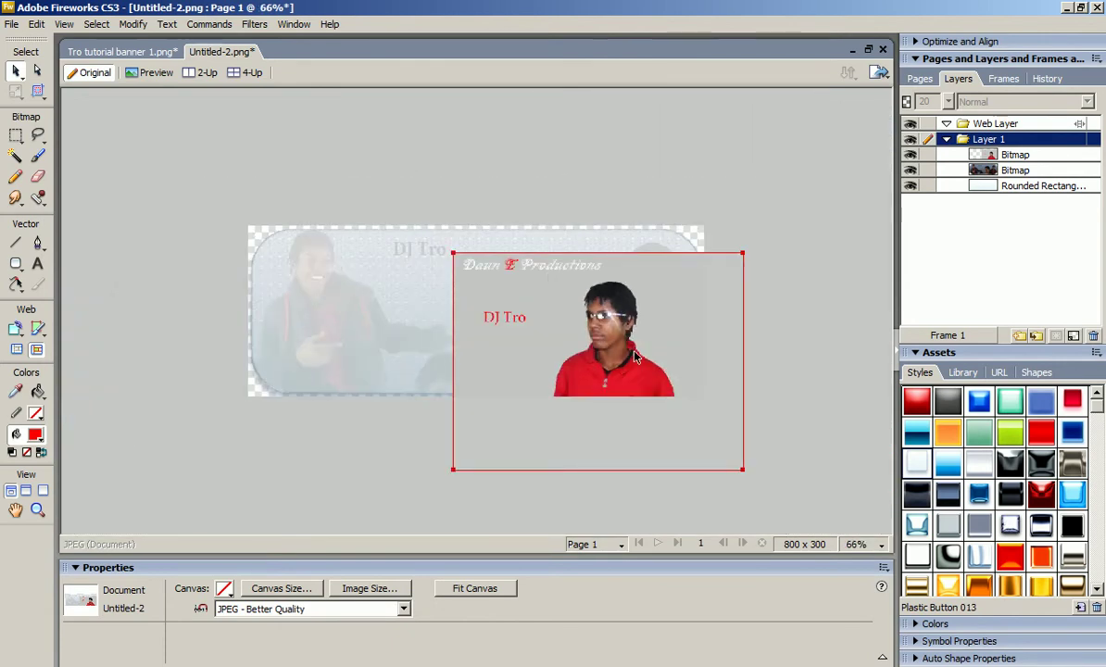
pyautogui.moveTo(633, 349); pyautogui.dragTo(603, 310)
pyautogui.hotkey('shift', 'Down')
pyautogui.hotkey('shift', 'Down')
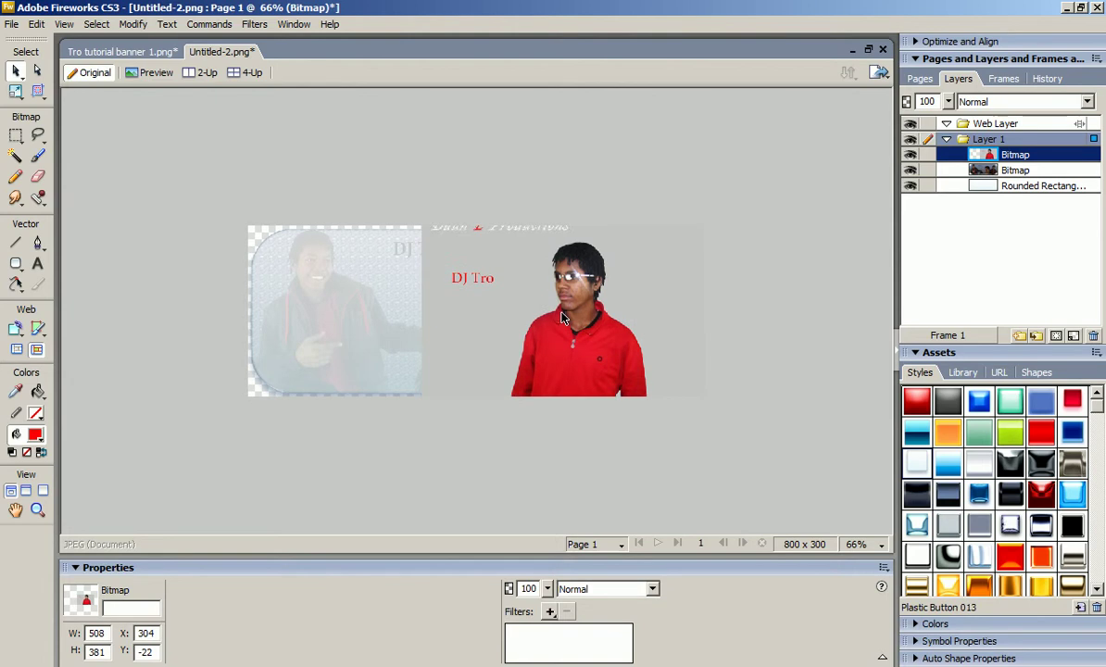
pyautogui.hotkey('shift', 'Down')
pyautogui.hotkey('shift', 'Down')
pyautogui.hotkey('shift', 'Down')
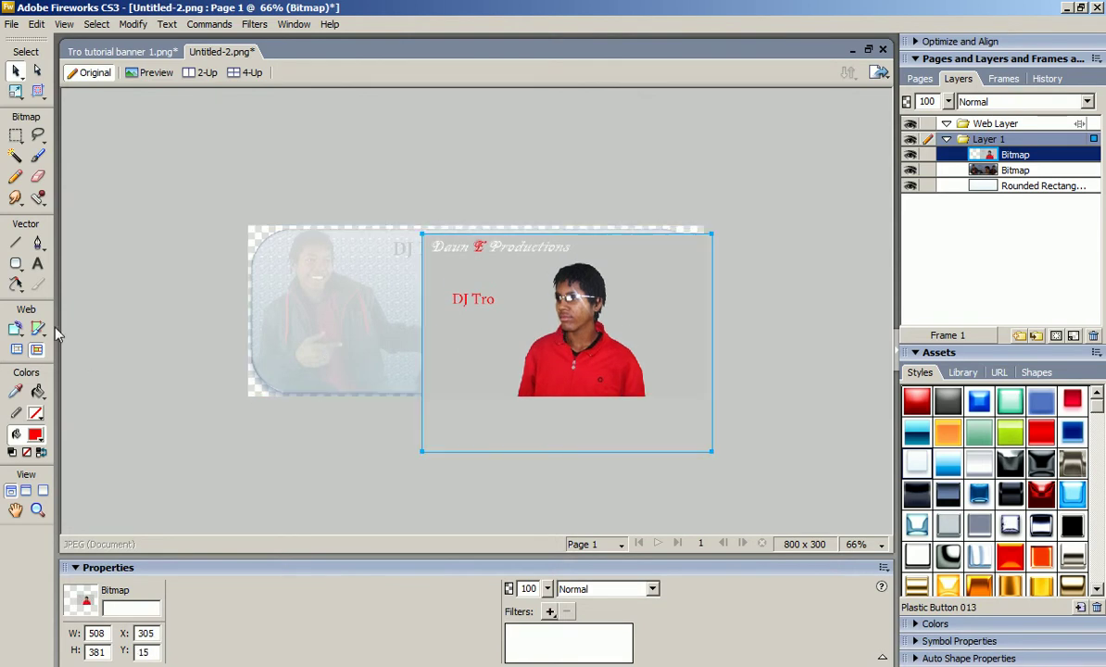
# Remove the Stunna photo's gray background using the Magic Wand at tolerance 32 with a hard edge, and clear the selection.
pyautogui.click(14, 156)
pyautogui.click(488, 342)
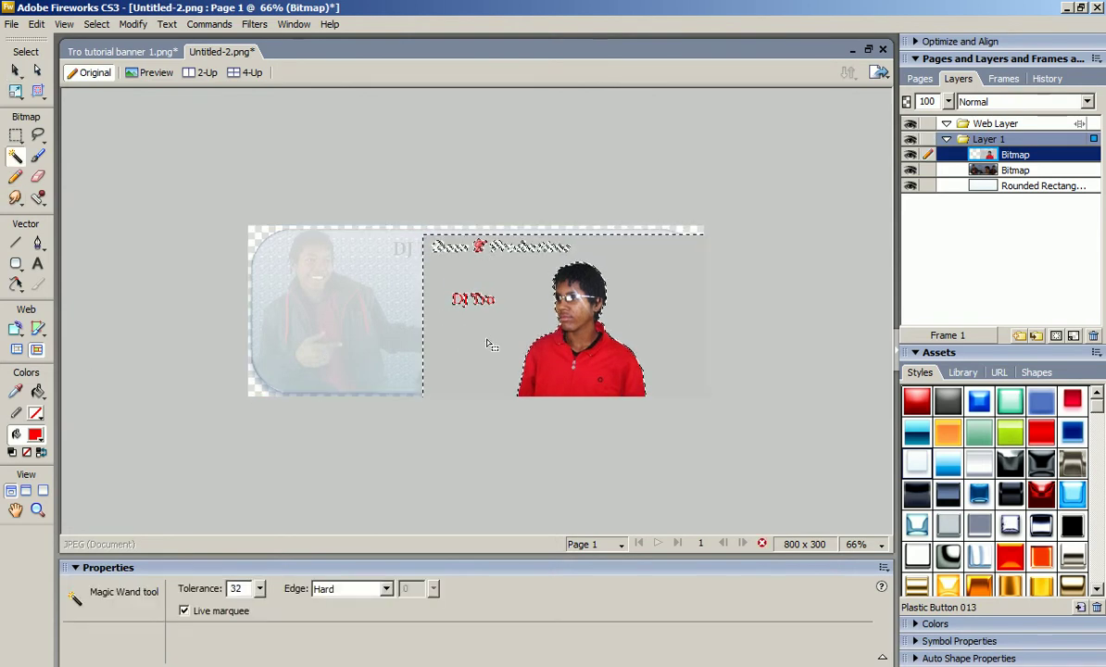
pyautogui.press('Delete')
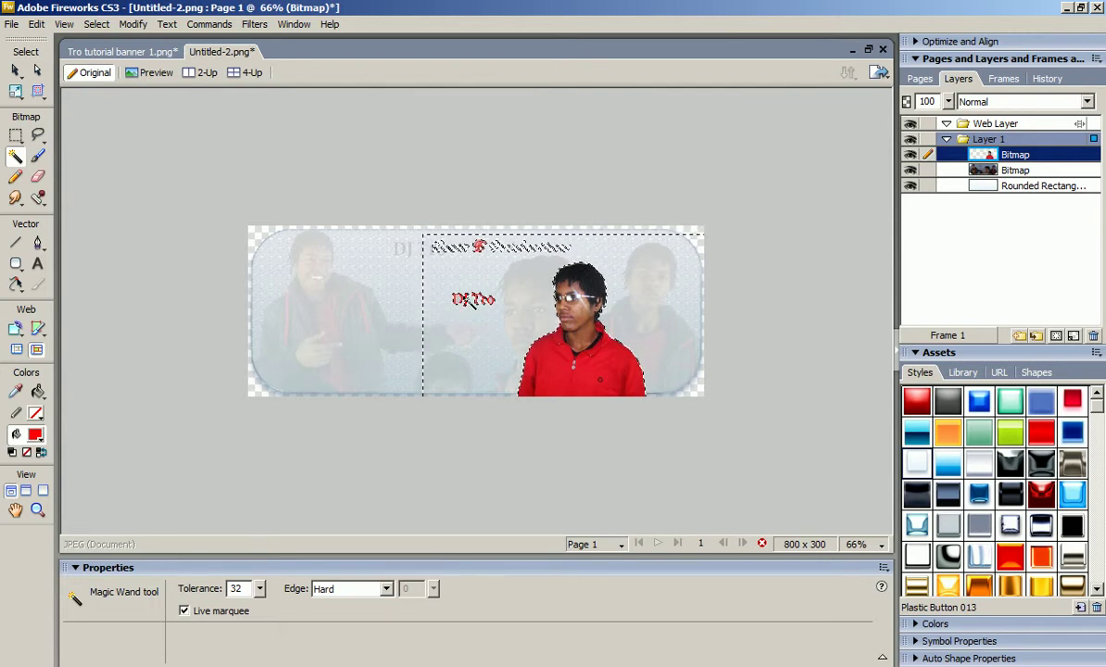
pyautogui.hotkey('ctrl', 'd')
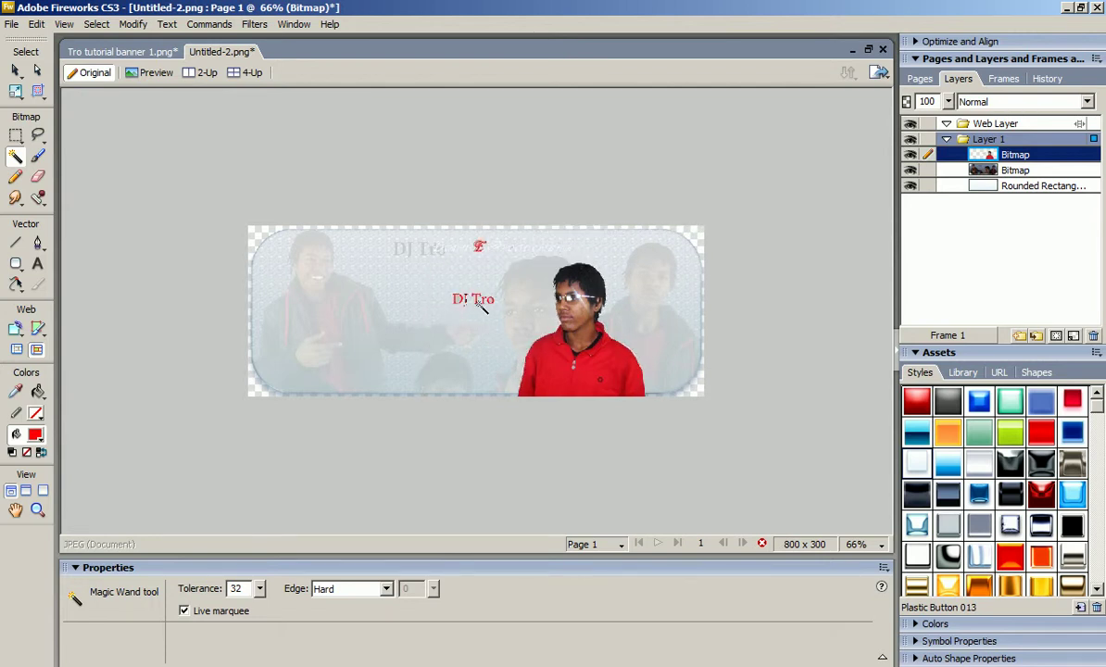
# Erase the leftover DJ Tro and Daun E Productions lettering from the Stunna photo with a round eraser of size 34.
pyautogui.click(37, 178)
pyautogui.click(15, 155)
pyautogui.click(15, 70)
pyautogui.click(138, 131)
pyautogui.click(37, 178)
pyautogui.click(1018, 155)
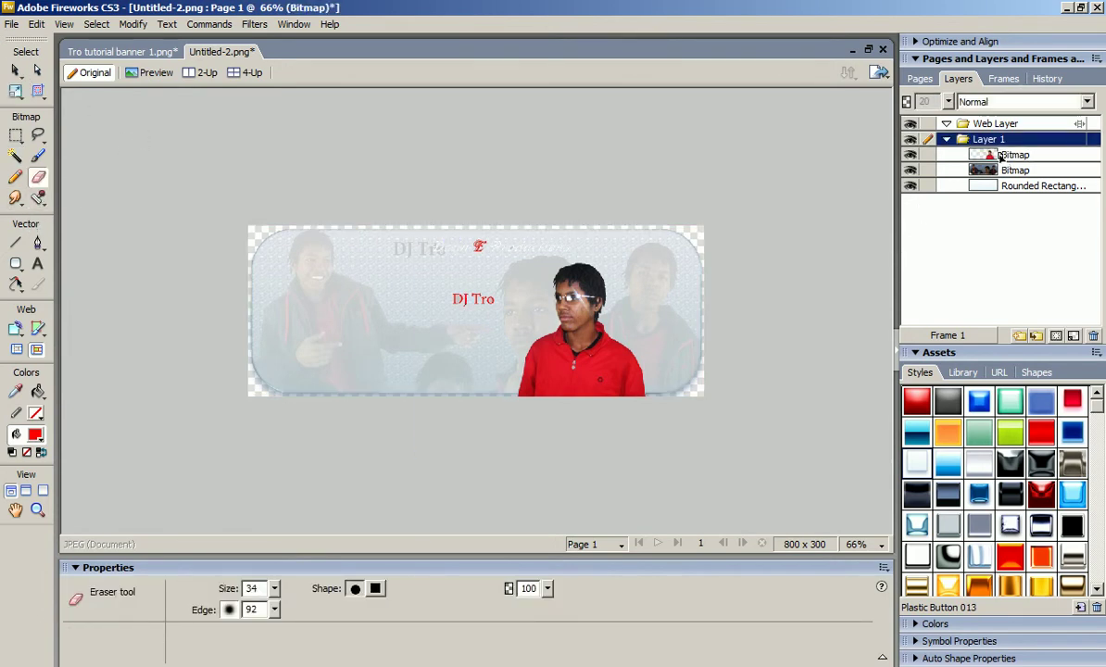
pyautogui.moveTo(484, 307)
pyautogui.mouseDown()
pyautogui.moveTo(502, 266)
pyautogui.moveTo(489, 302)
pyautogui.moveTo(491, 274)
pyautogui.moveTo(449, 335)
pyautogui.moveTo(454, 265)
pyautogui.moveTo(486, 237)
pyautogui.moveTo(504, 183)
pyautogui.moveTo(453, 348)
pyautogui.moveTo(466, 310)
pyautogui.moveTo(438, 251)
pyautogui.mouseUp()
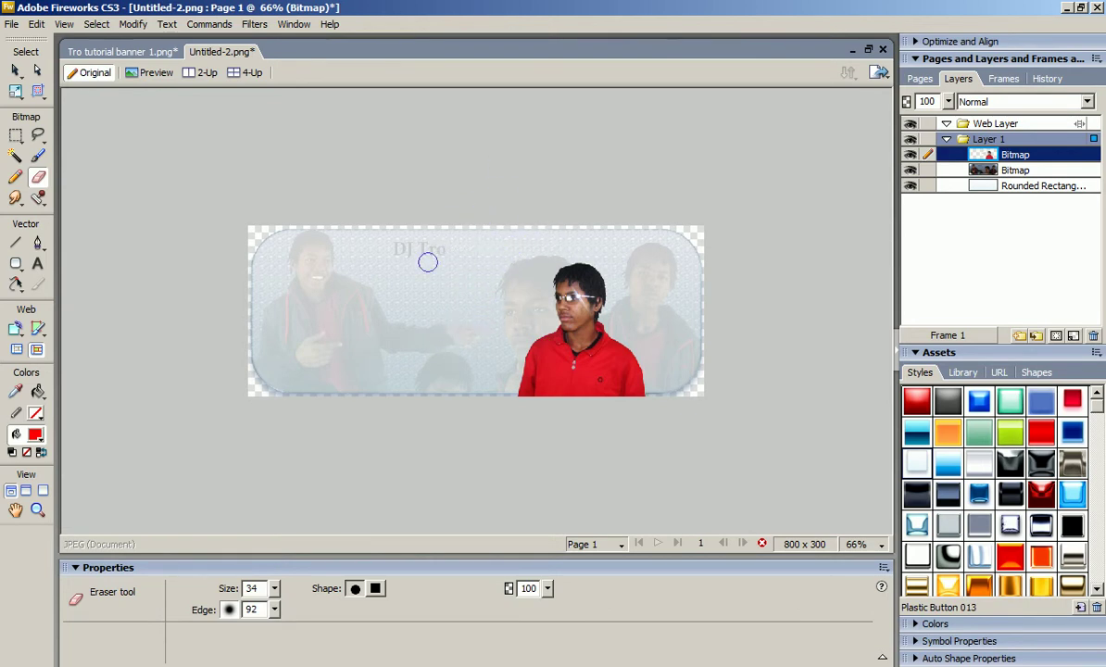
# Move the cut-out Stunna portrait up and across the banner to about X 345, Y -25.
pyautogui.click(15, 70)
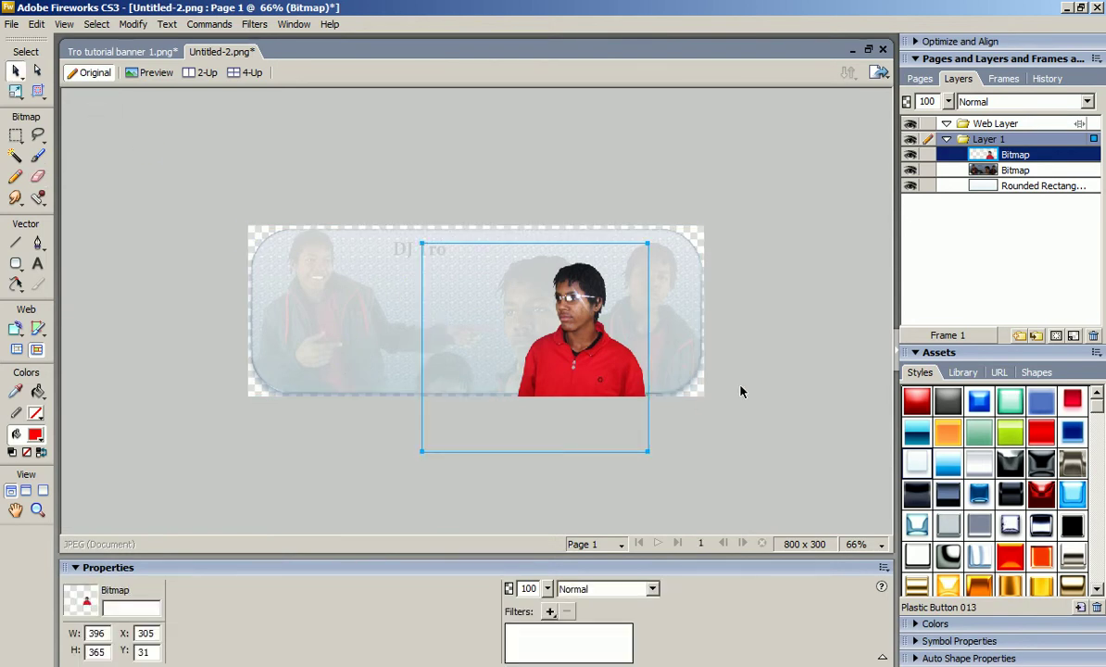
pyautogui.hotkey('ctrl', '=')
pyautogui.hotkey('ctrl', '=')
pyautogui.hotkey('ctrl', '-')
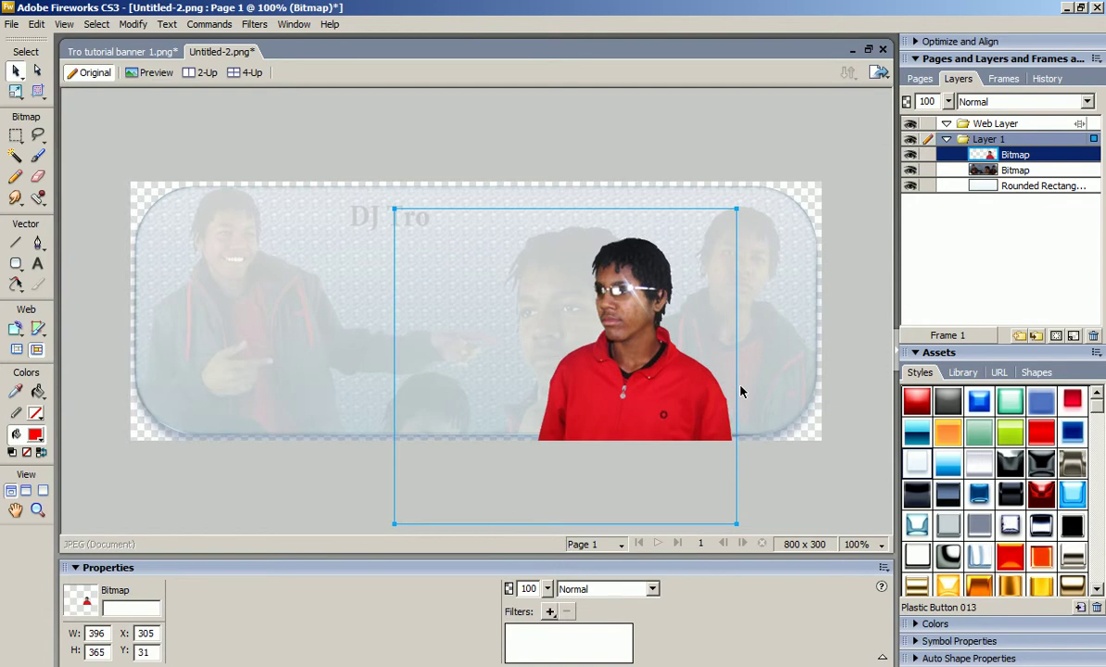
pyautogui.moveTo(620, 384); pyautogui.dragTo(650, 335)
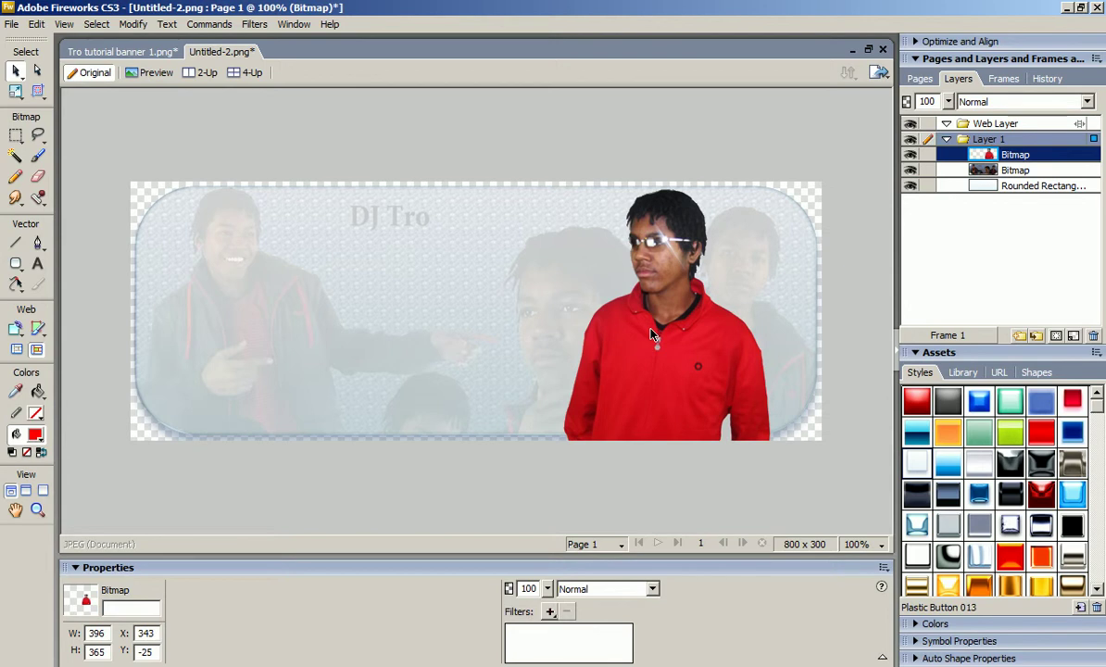
pyautogui.press('Right')
pyautogui.press('Right')
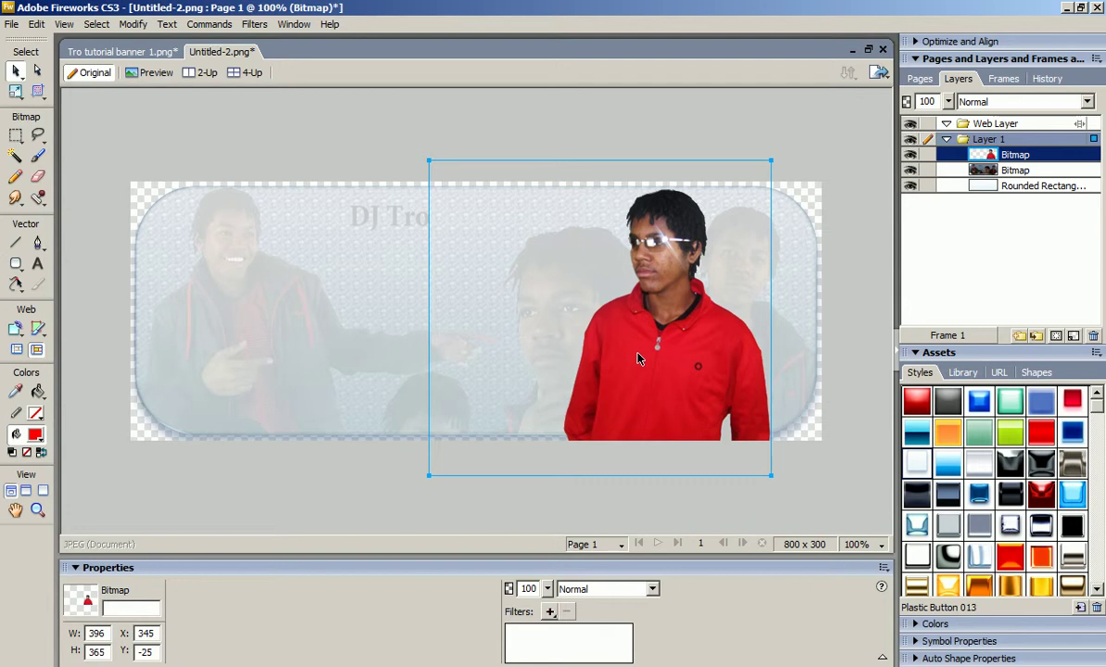
# Trim the portrait's lower edge along the banner's bottom border with the size 34 round eraser, undoing uneven strokes.
pyautogui.click(37, 176)
pyautogui.moveTo(535, 454); pyautogui.dragTo(761, 442)
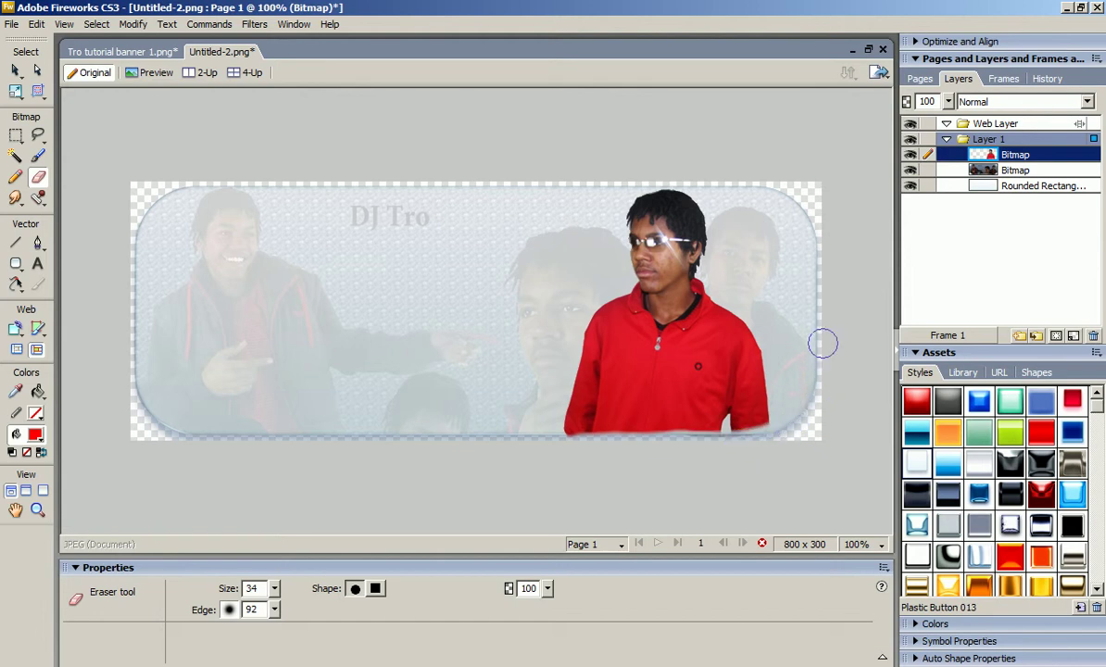
pyautogui.moveTo(563, 452)
pyautogui.mouseDown()
pyautogui.moveTo(571, 439)
pyautogui.moveTo(802, 422)
pyautogui.mouseUp()
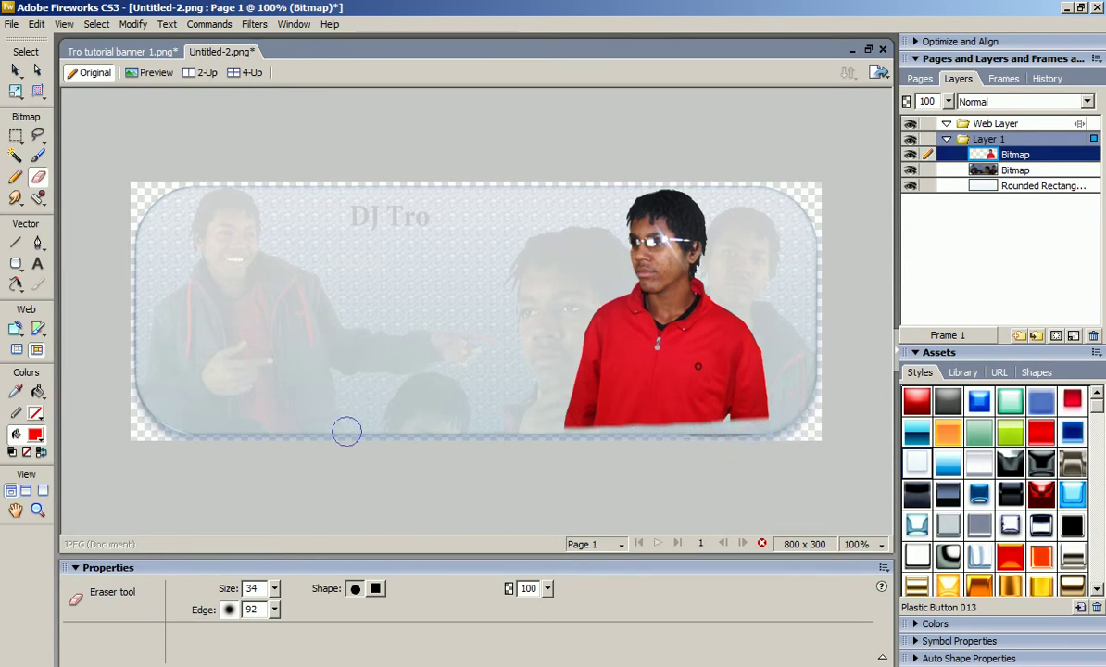
pyautogui.hotkey('ctrl', 'z')
pyautogui.moveTo(552, 444); pyautogui.dragTo(680, 438)
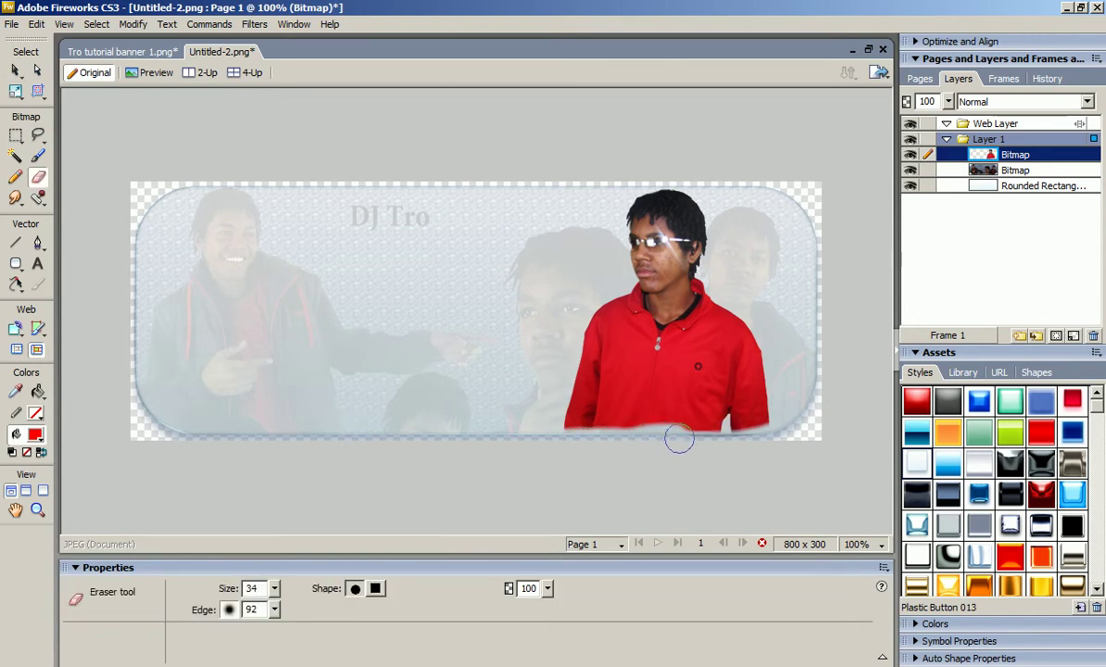
pyautogui.hotkey('ctrl', 'z')
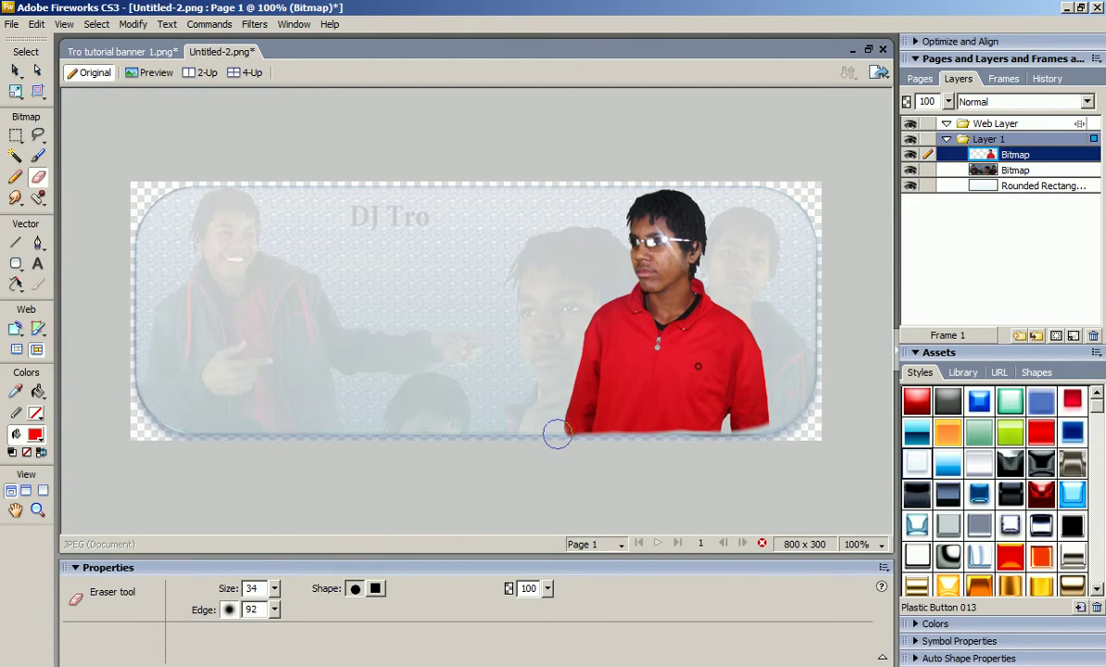
pyautogui.moveTo(579, 439)
pyautogui.mouseDown()
pyautogui.moveTo(622, 453)
pyautogui.moveTo(639, 446)
pyautogui.moveTo(584, 441)
pyautogui.moveTo(741, 438)
pyautogui.mouseUp()
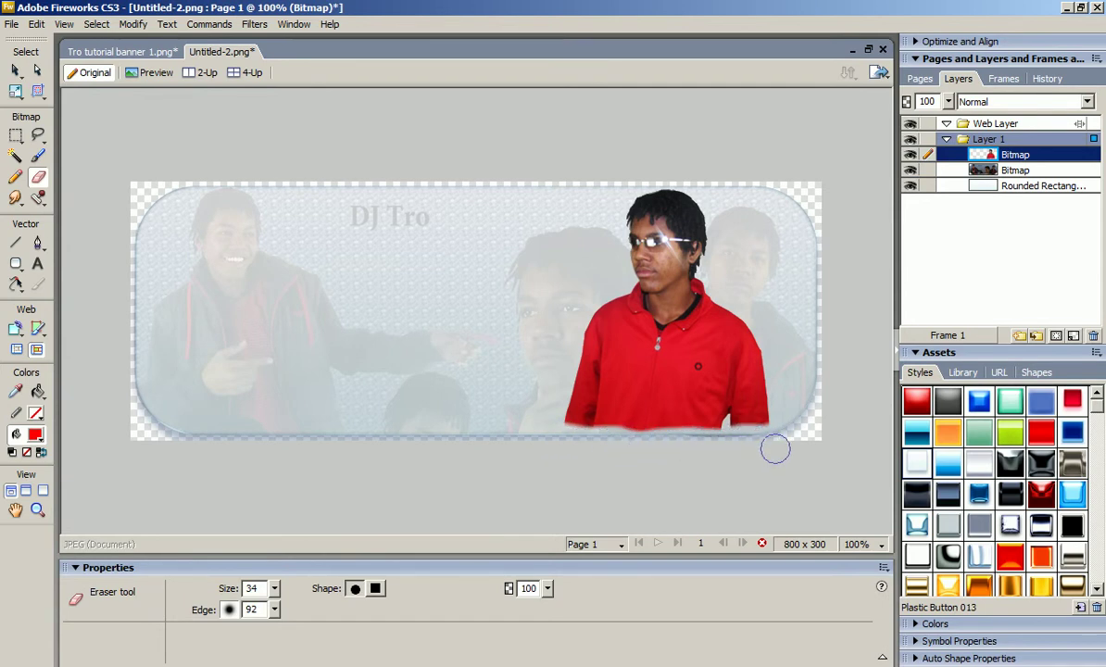
pyautogui.moveTo(573, 433)
pyautogui.mouseDown()
pyautogui.moveTo(640, 447)
pyautogui.moveTo(654, 435)
pyautogui.moveTo(702, 447)
pyautogui.moveTo(708, 430)
pyautogui.moveTo(752, 444)
pyautogui.mouseUp()
pyautogui.hotkey('ctrl', 'z')
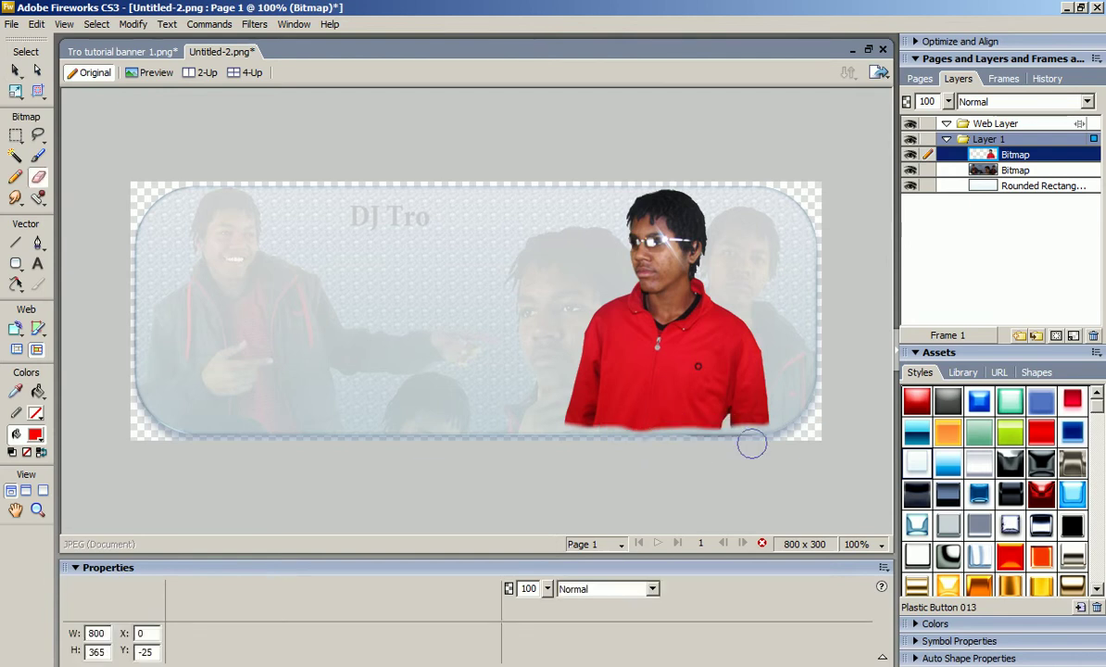
pyautogui.moveTo(571, 440); pyautogui.dragTo(799, 430)
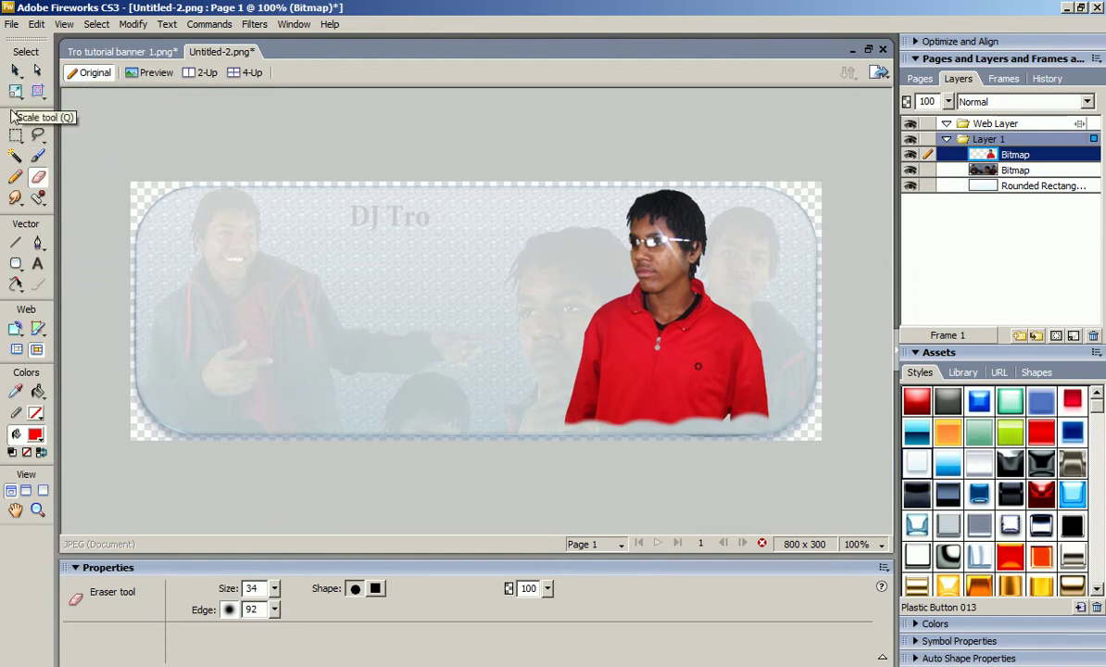
# Reselect the trimmed portrait and move it to about X 352, Y -20.
pyautogui.click(15, 156)
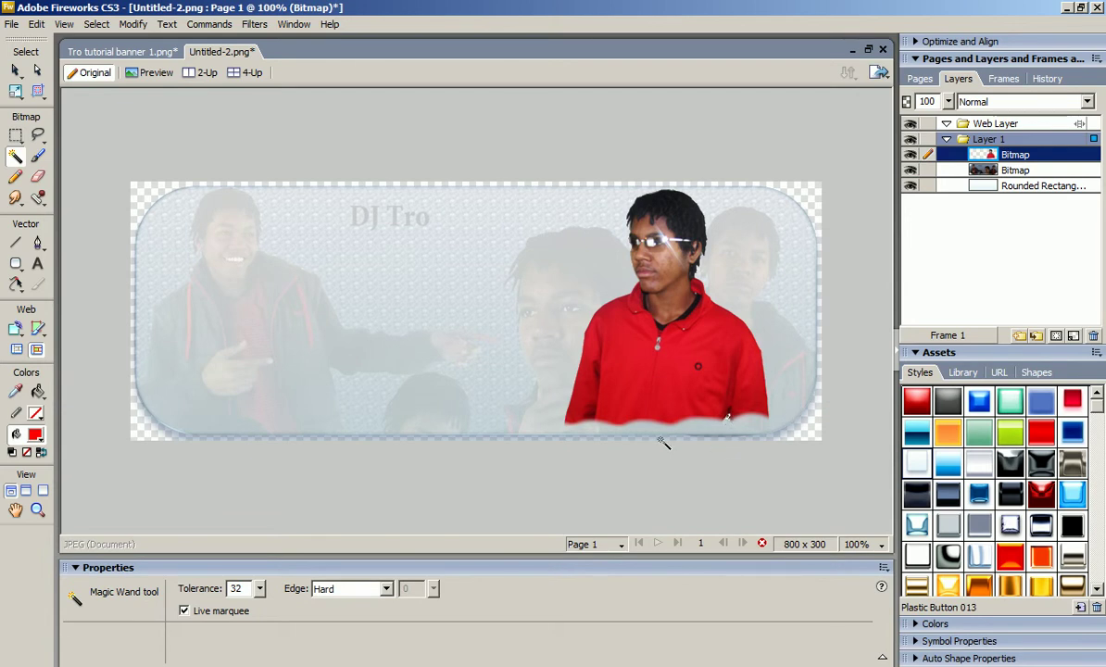
pyautogui.click(15, 70)
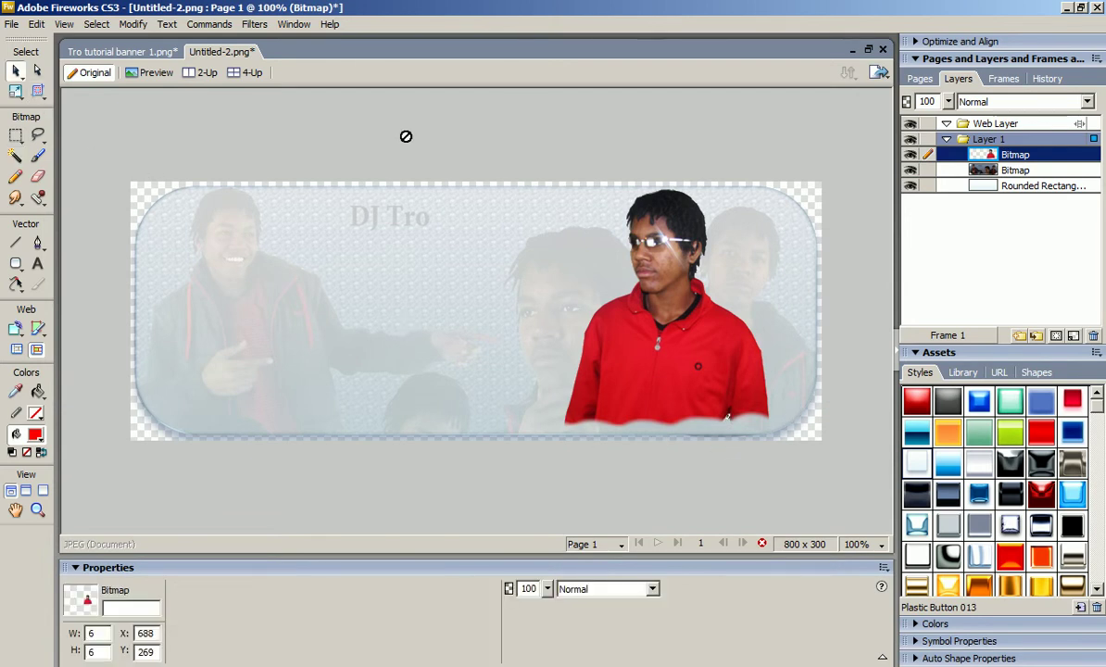
pyautogui.click(411, 131)
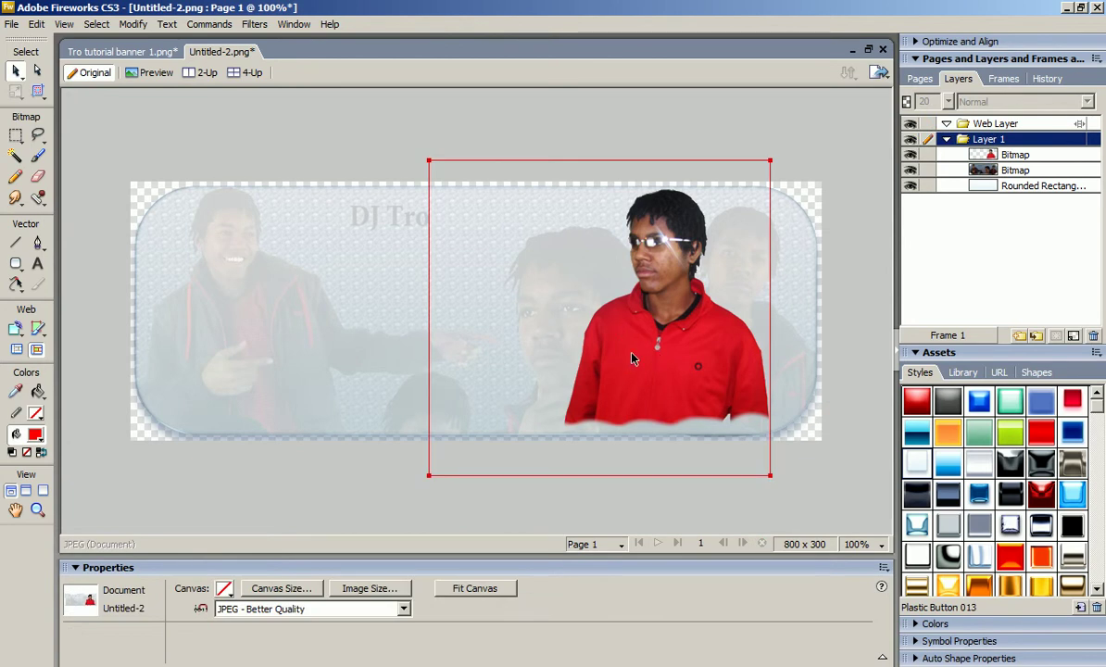
pyautogui.moveTo(638, 368); pyautogui.dragTo(638, 363)
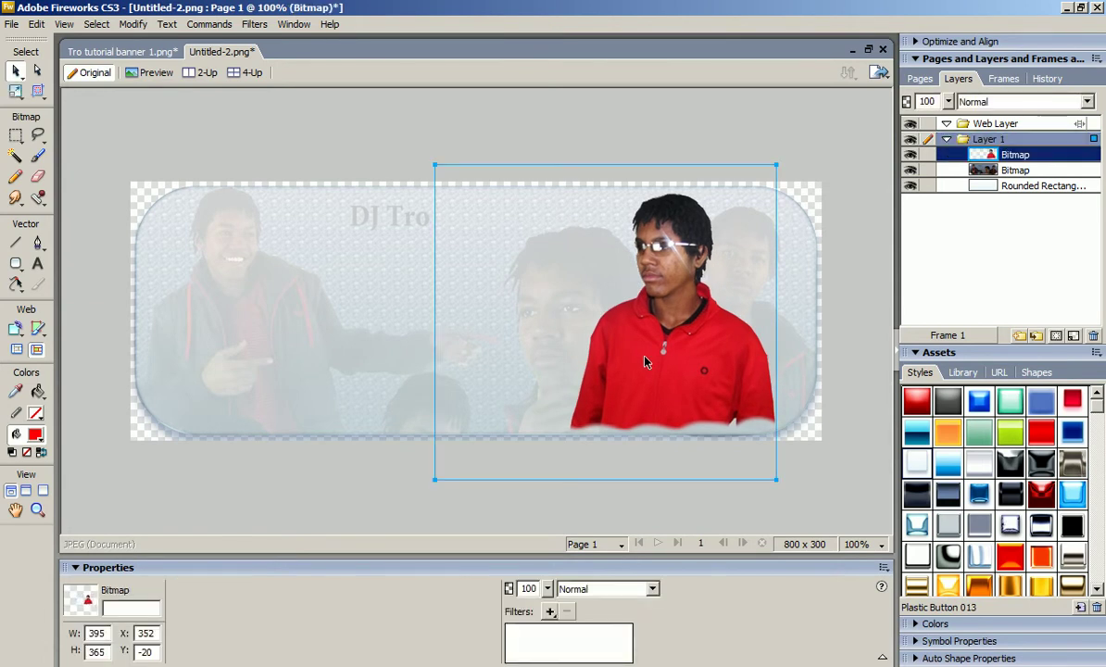
# Apply the Plastic Button 007 style to the portrait.
pyautogui.click(915, 434)
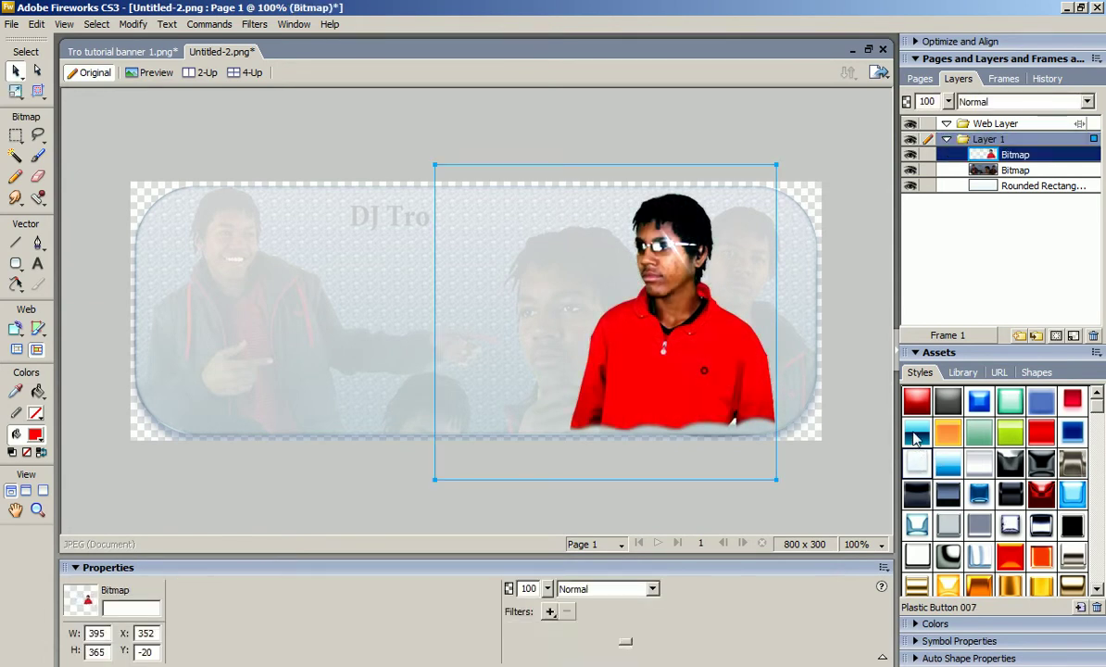
pyautogui.click(843, 459)
pyautogui.click(690, 468)
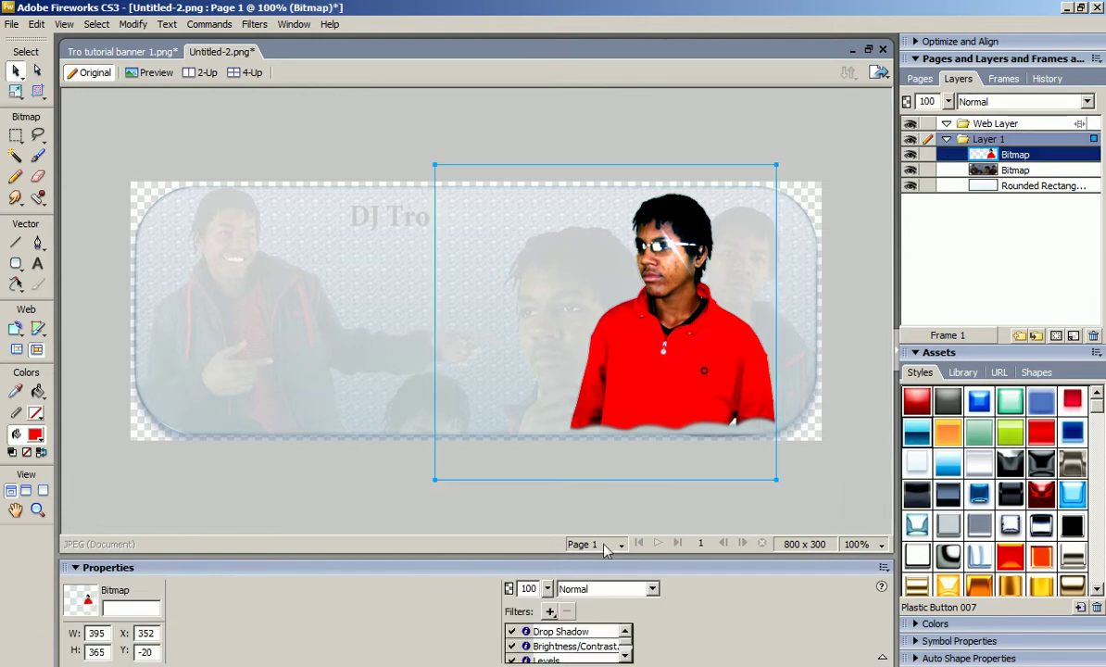
# Soften the portrait by adding the Blur and Blur More filters.
pyautogui.click(550, 613)
pyautogui.moveTo(635, 519)
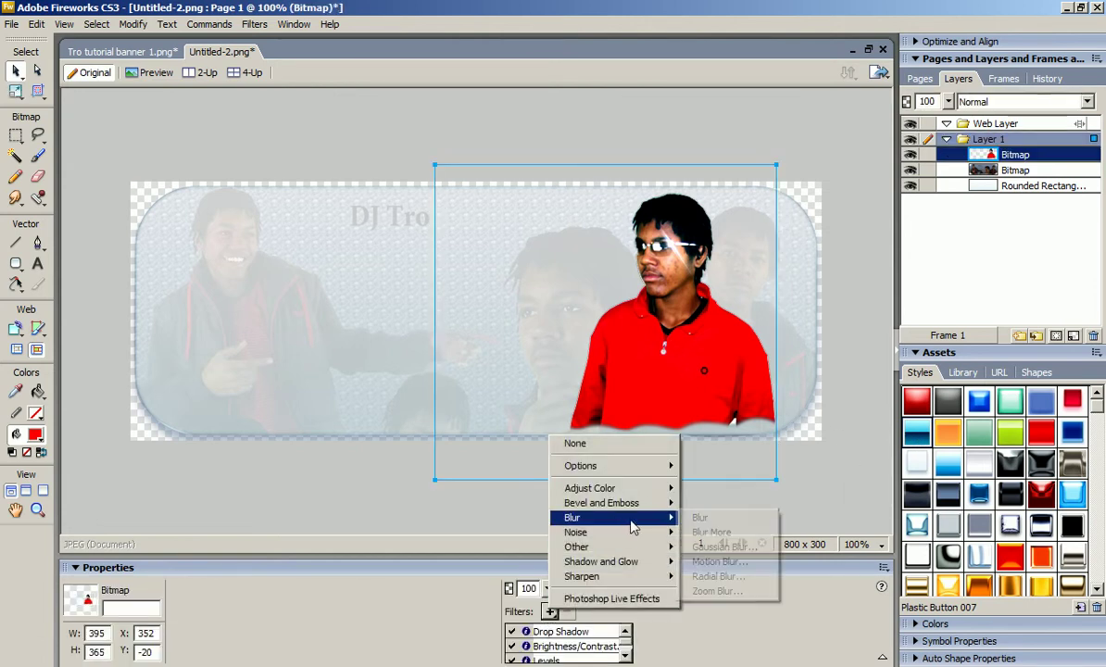
pyautogui.click(702, 523)
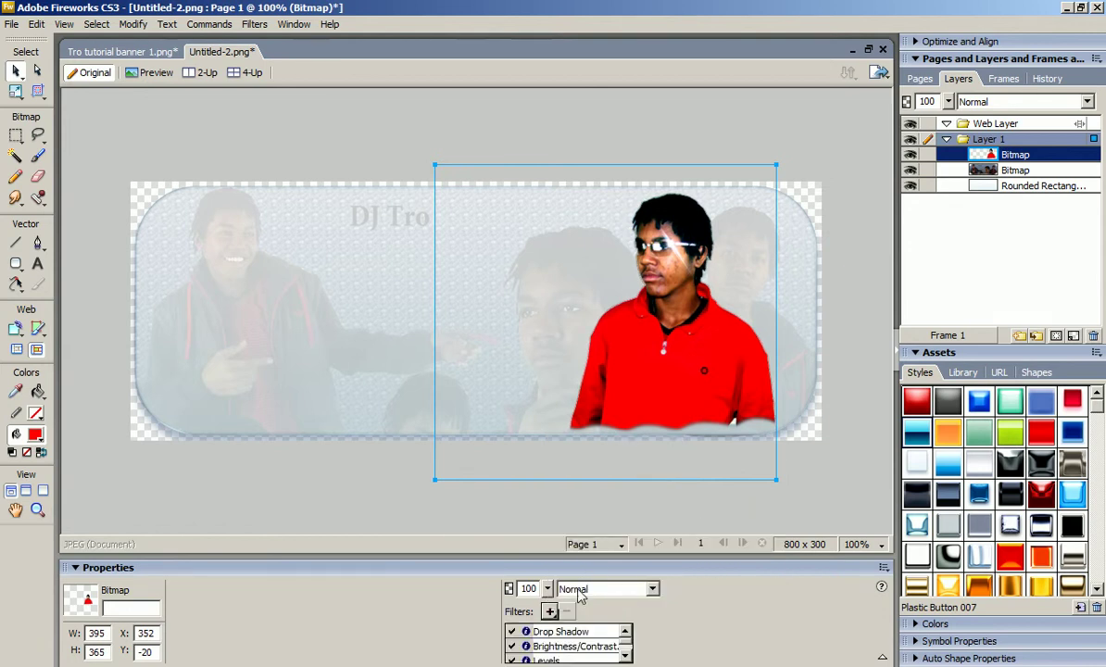
pyautogui.click(550, 613)
pyautogui.moveTo(639, 519)
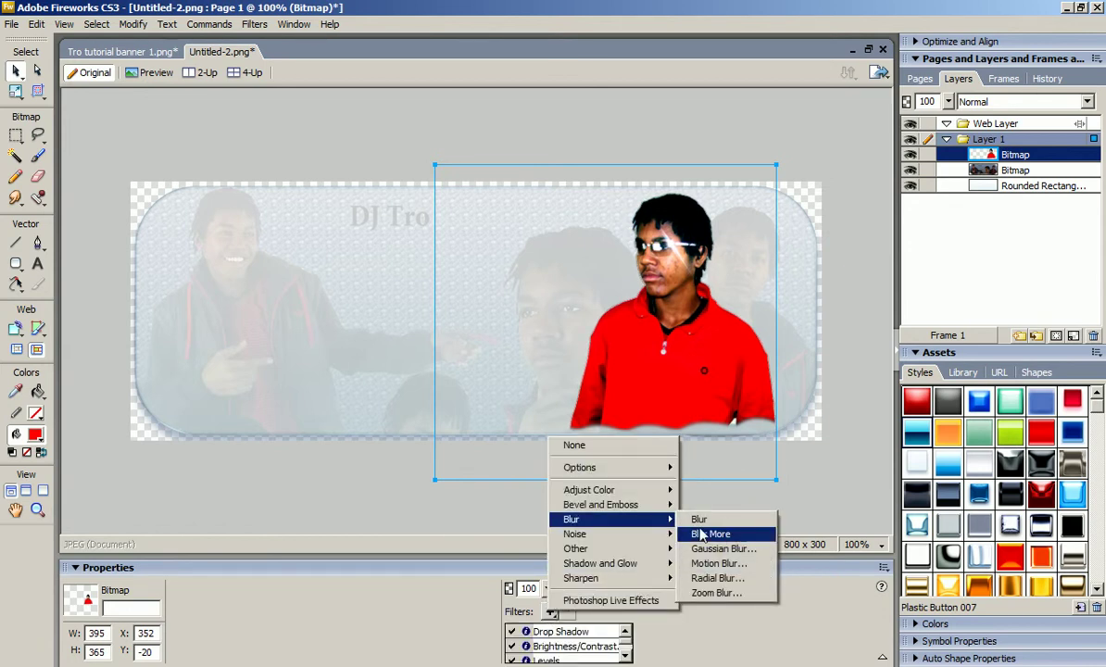
pyautogui.click(711, 535)
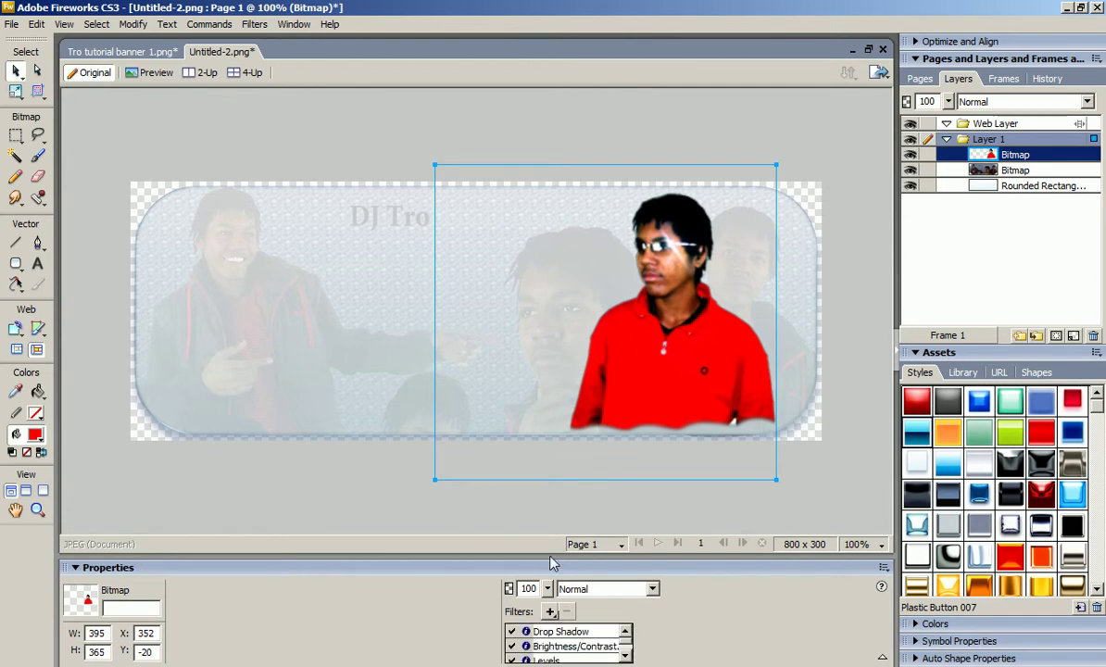
# Add a Glow filter with its default settings to the portrait.
pyautogui.click(560, 612)
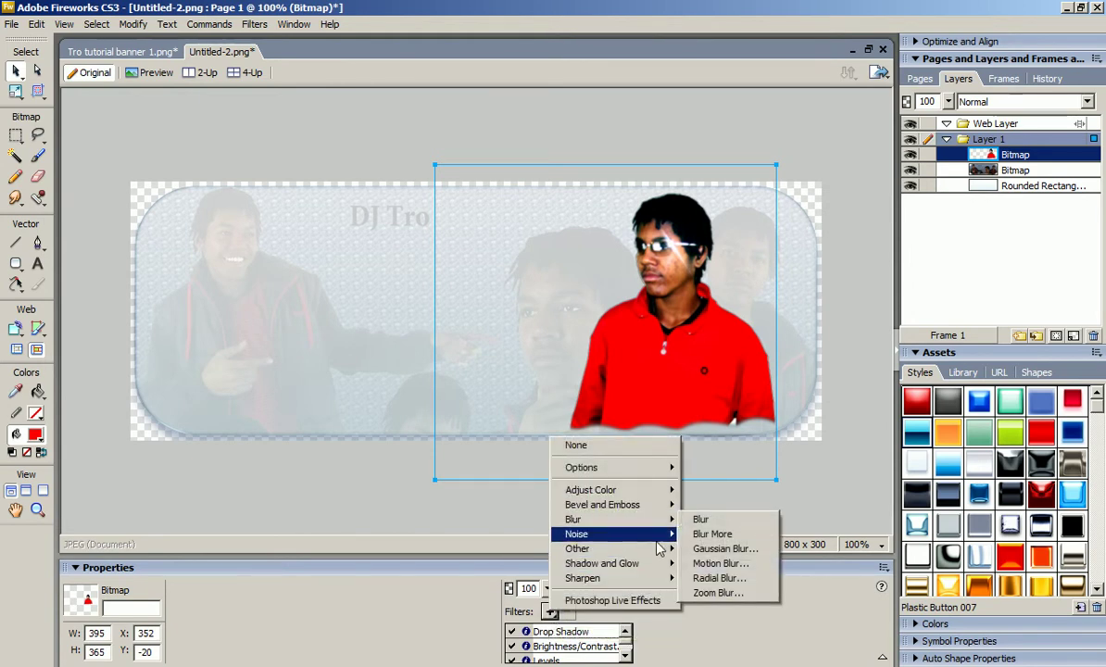
pyautogui.click(703, 578)
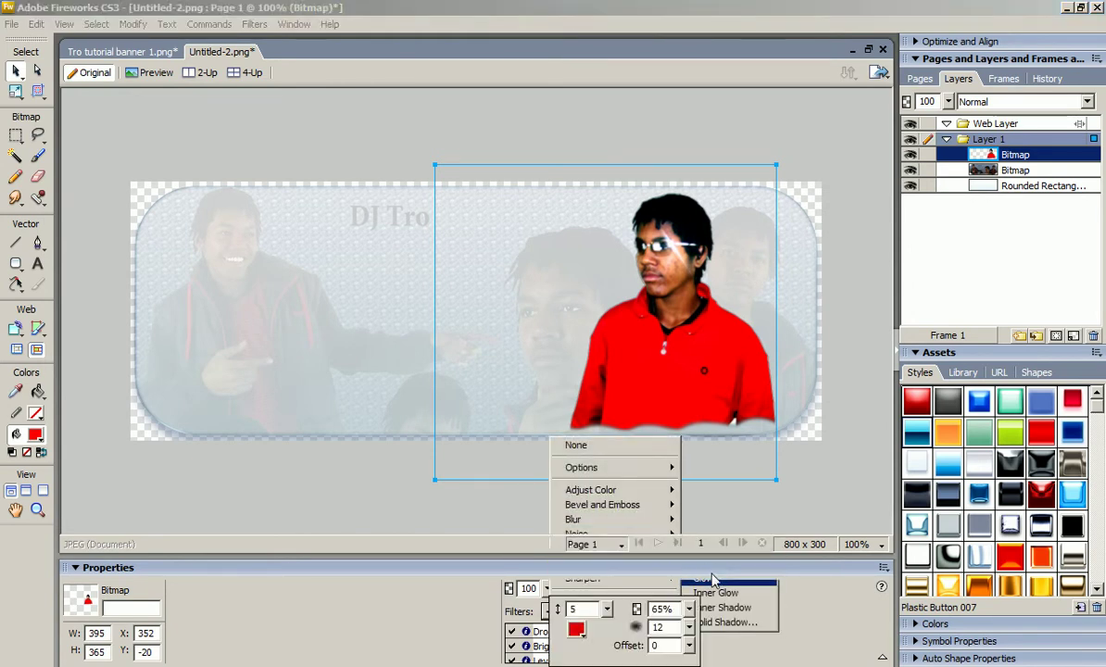
pyautogui.press('Return')
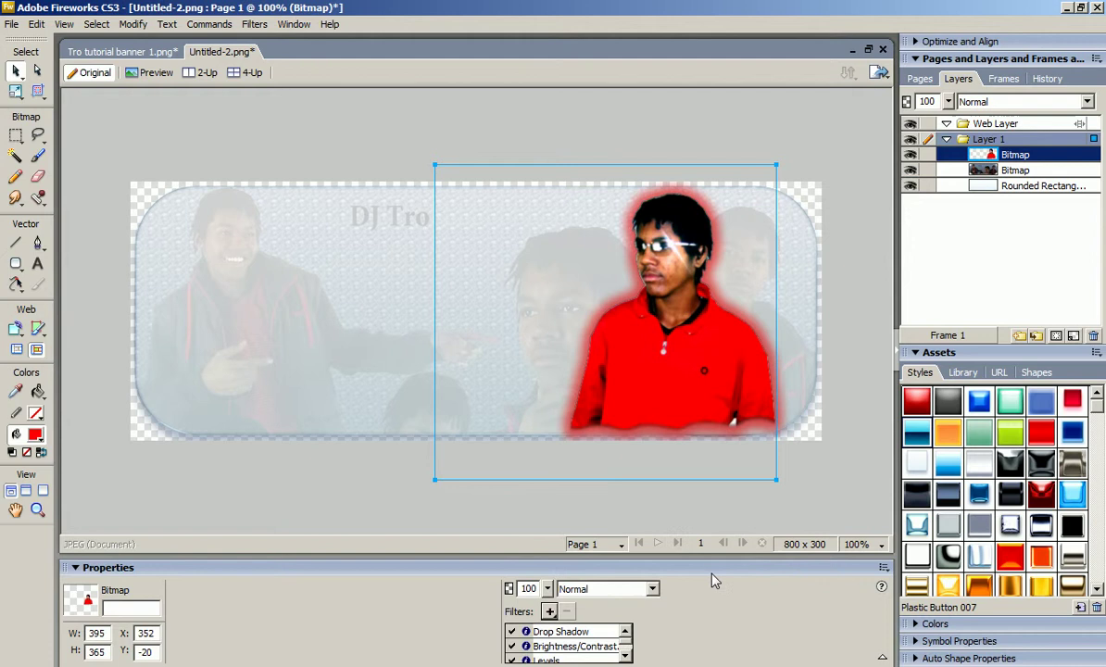
pyautogui.click(550, 612)
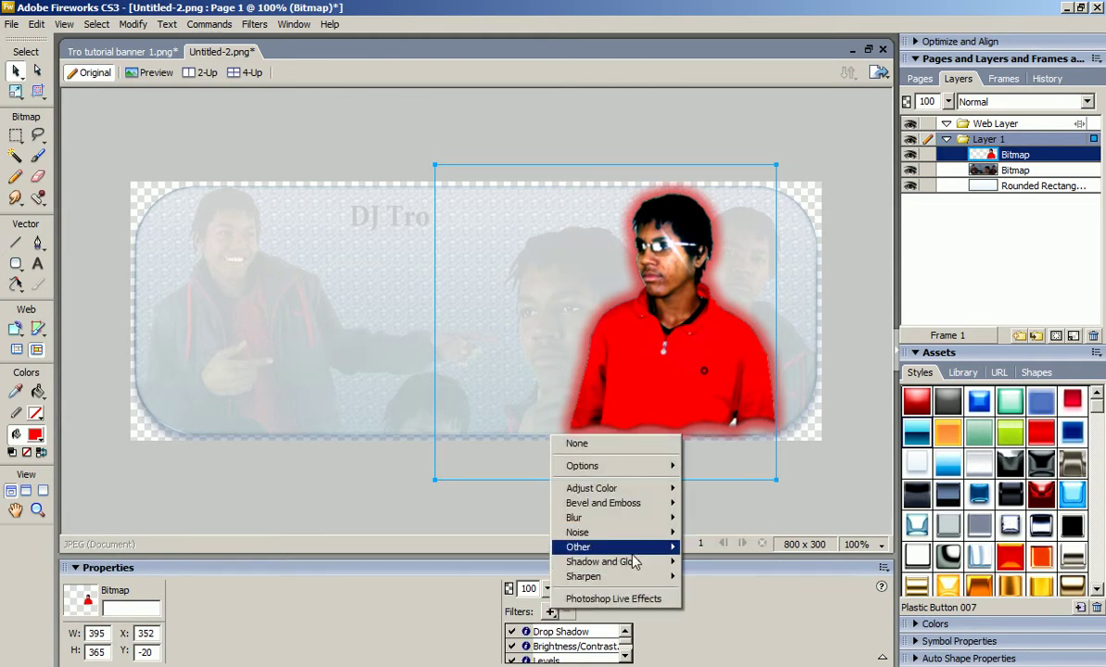
pyautogui.click(542, 589)
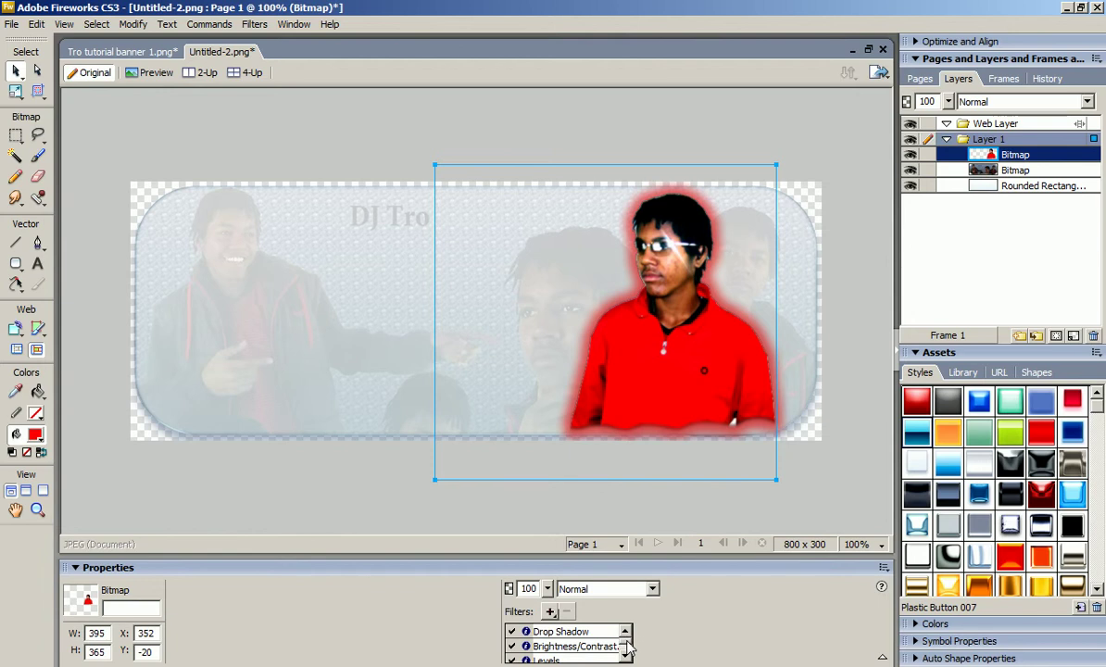
# Edit the portrait's Glow filter to use bright green and a glow width of 7.
pyautogui.click(624, 656)
pyautogui.click(555, 644)
pyautogui.moveTo(556, 646); pyautogui.dragTo(556, 633)
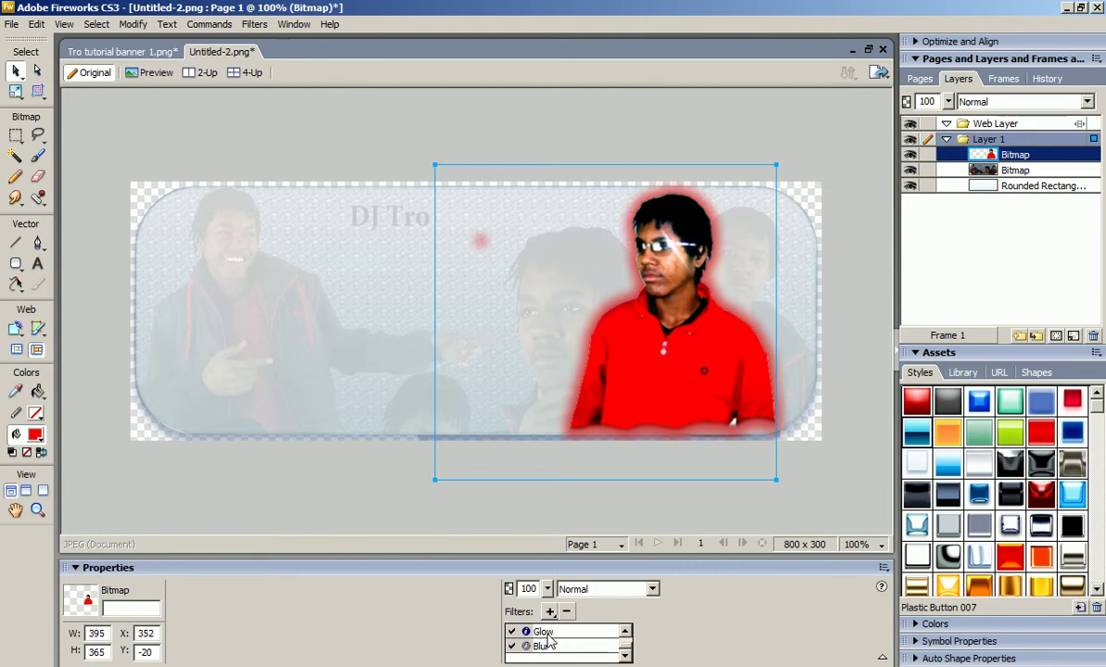
pyautogui.doubleClick(545, 634)
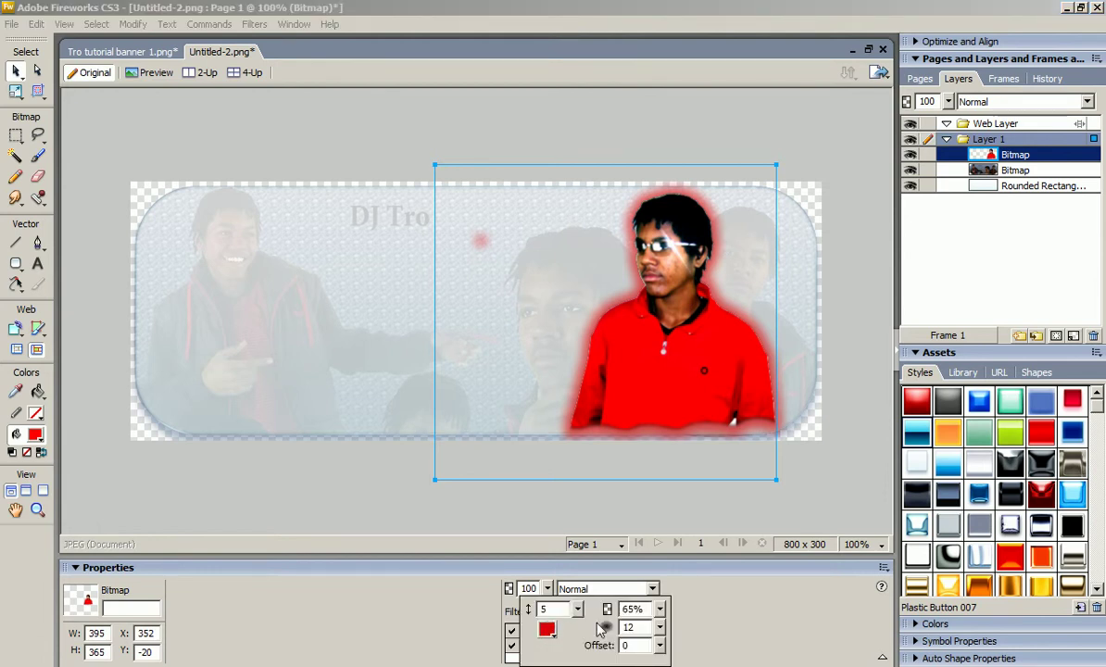
pyautogui.click(547, 630)
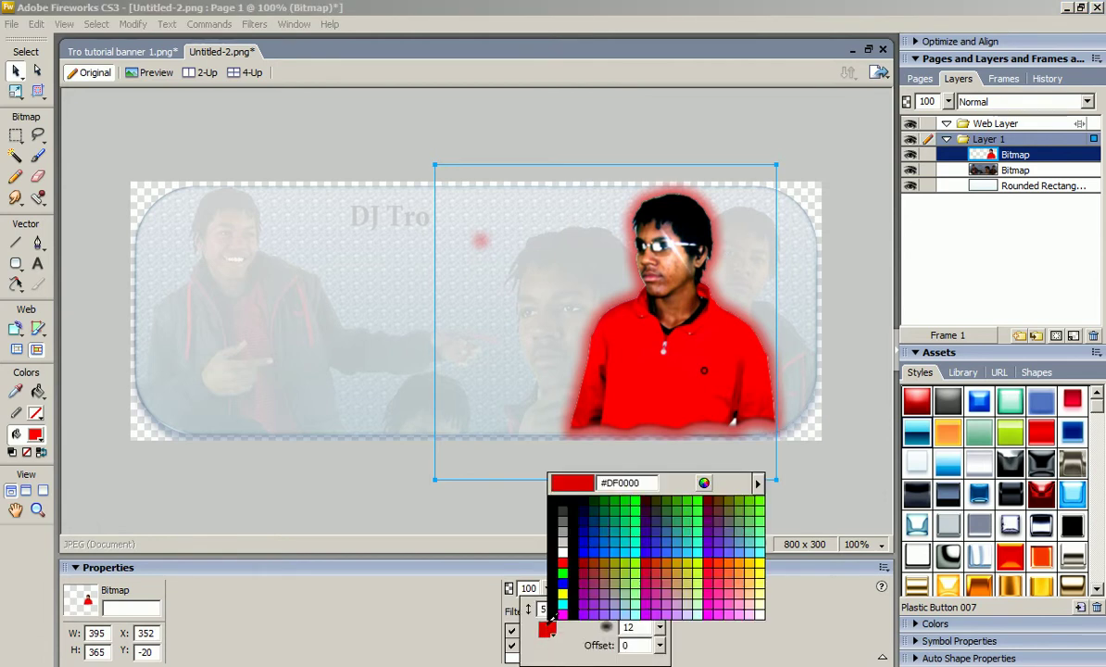
pyautogui.click(636, 513)
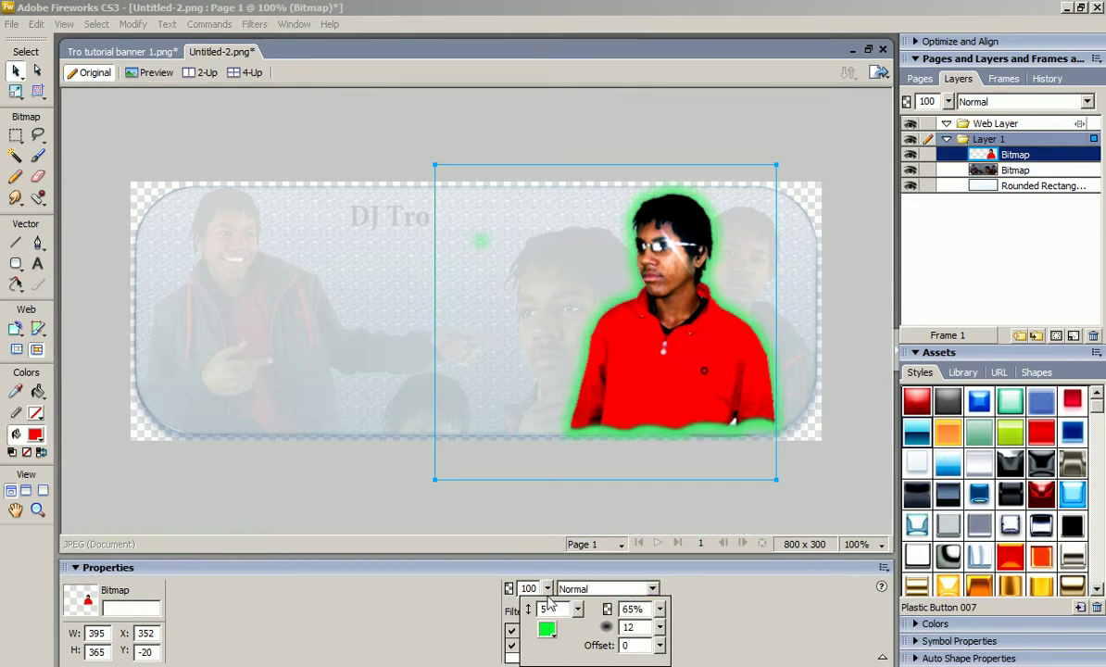
pyautogui.moveTo(661, 630); pyautogui.dragTo(663, 602)
pyautogui.moveTo(661, 648); pyautogui.dragTo(581, 609)
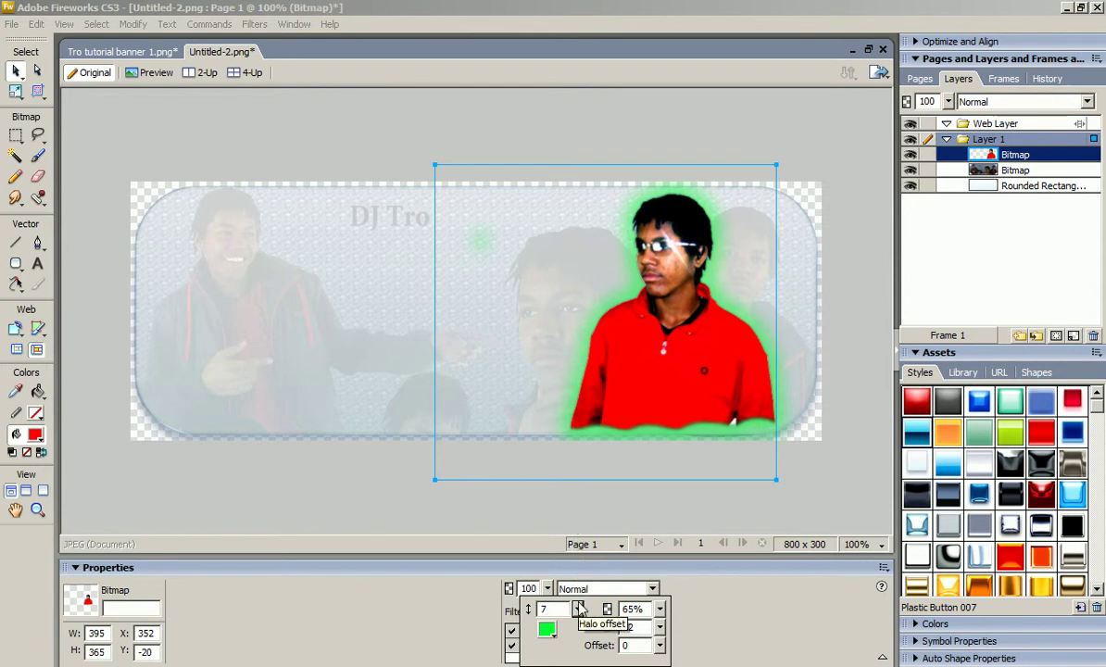
pyautogui.click(676, 582)
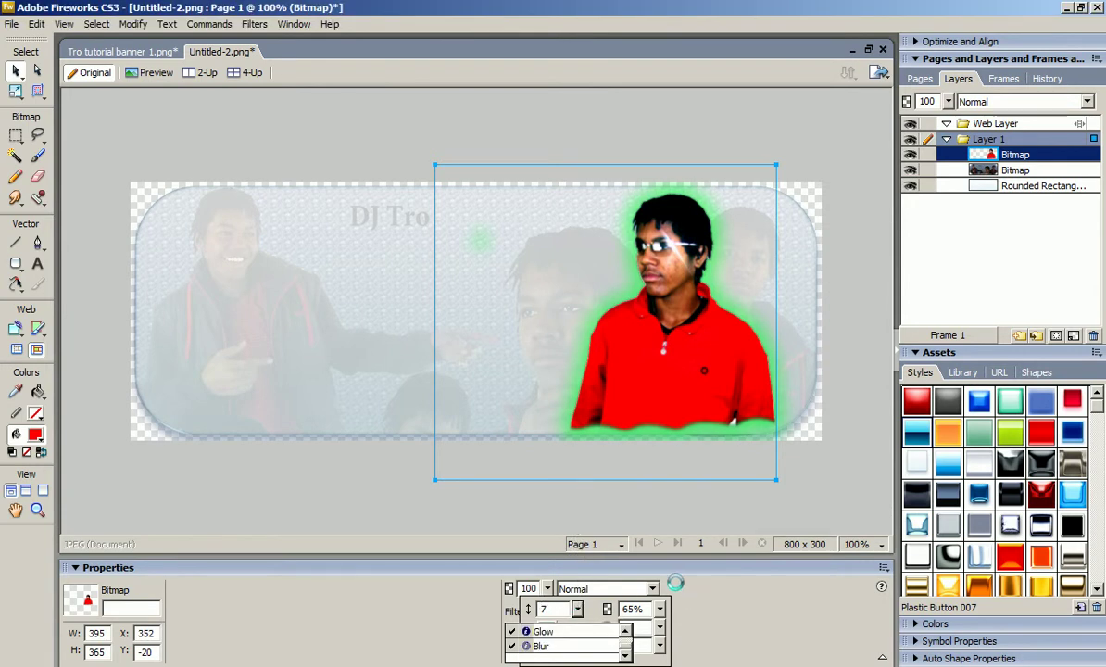
# Erase the stray glowing speck between the DJ Tro lettering and the portrait with the size 34 eraser.
pyautogui.click(37, 177)
pyautogui.click(475, 236)
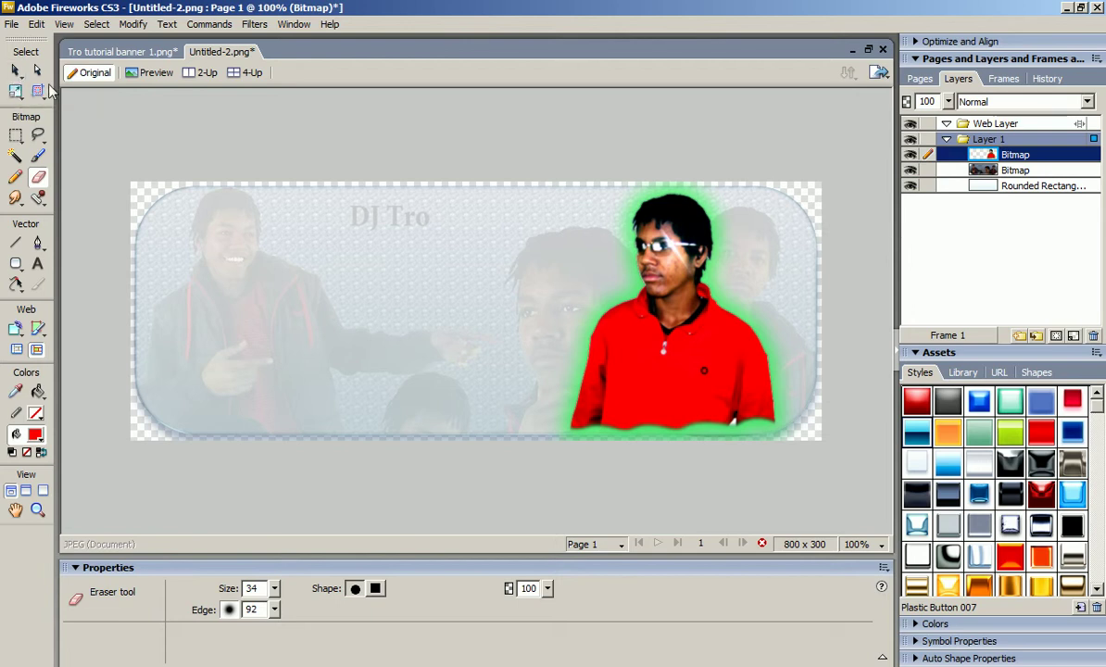
pyautogui.press('v')
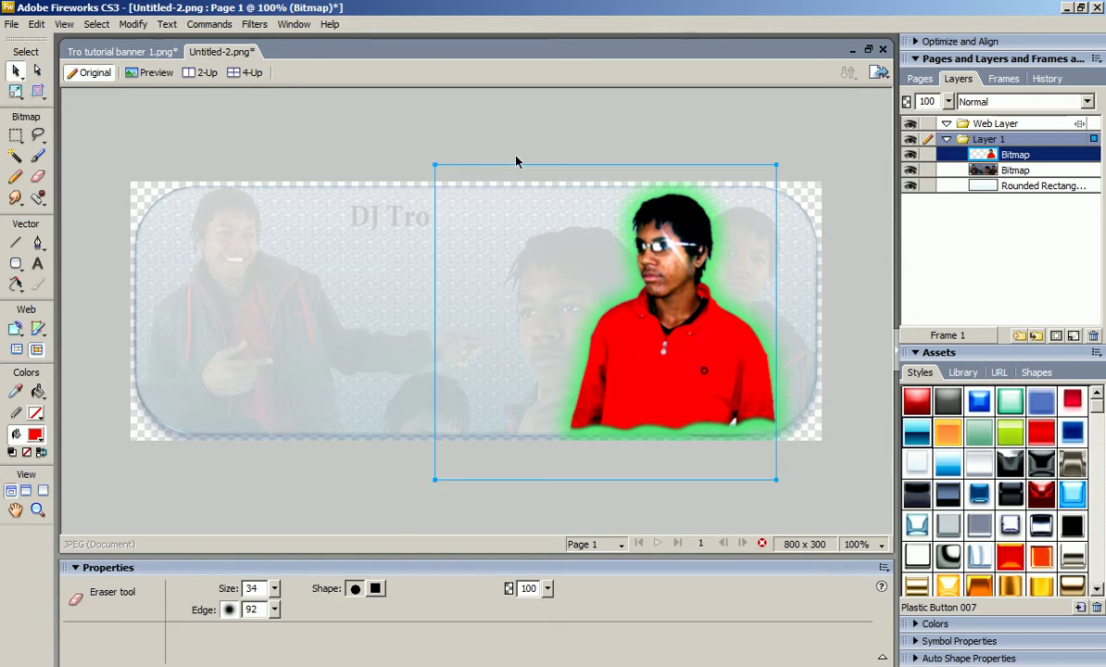
# Switch to the file browser and open the DJ Tro-Nuk folder among the desktop folders.
pyautogui.click(295, 512)
pyautogui.click(576, 664)
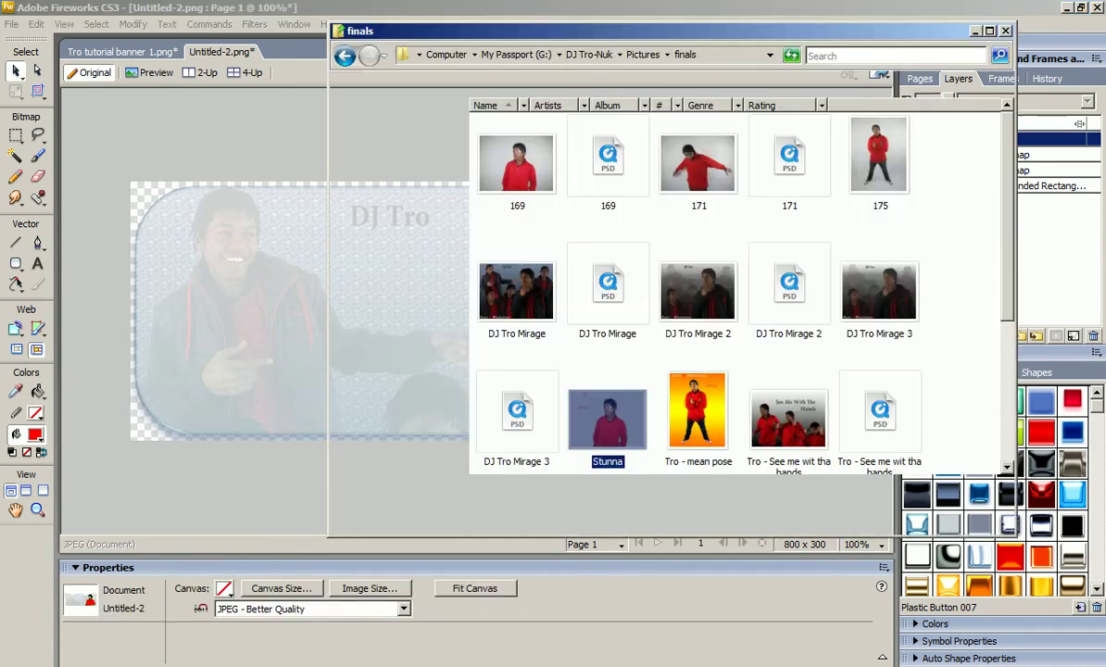
pyautogui.click(341, 293)
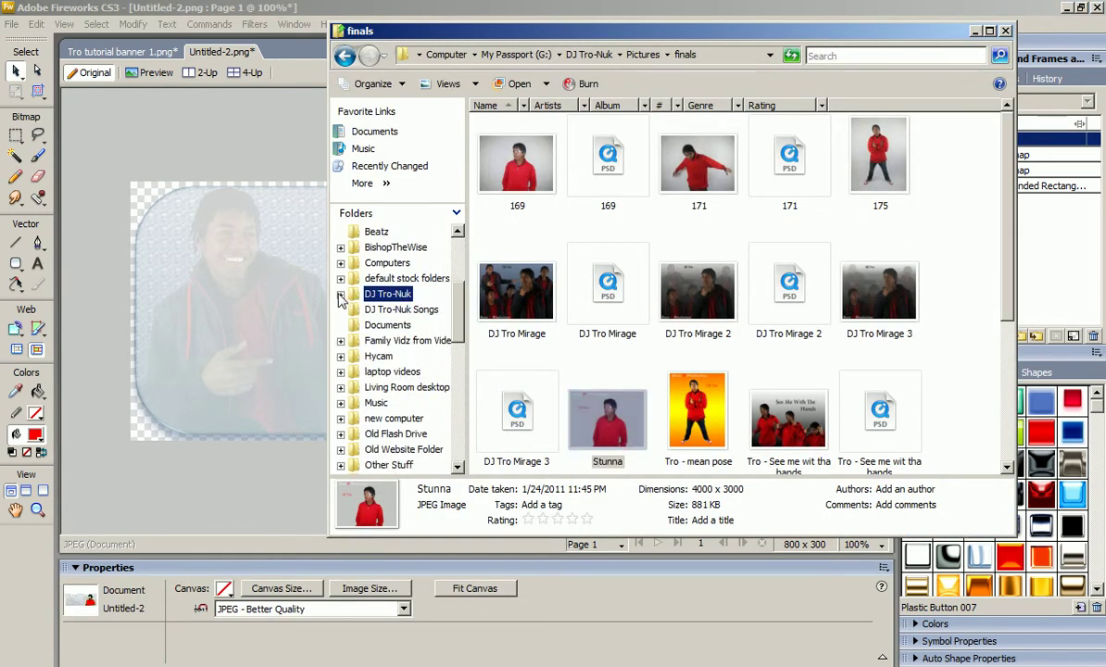
pyautogui.scroll(4, 433, 301)
pyautogui.moveTo(457, 274); pyautogui.dragTo(465, 420)
pyautogui.click(381, 356)
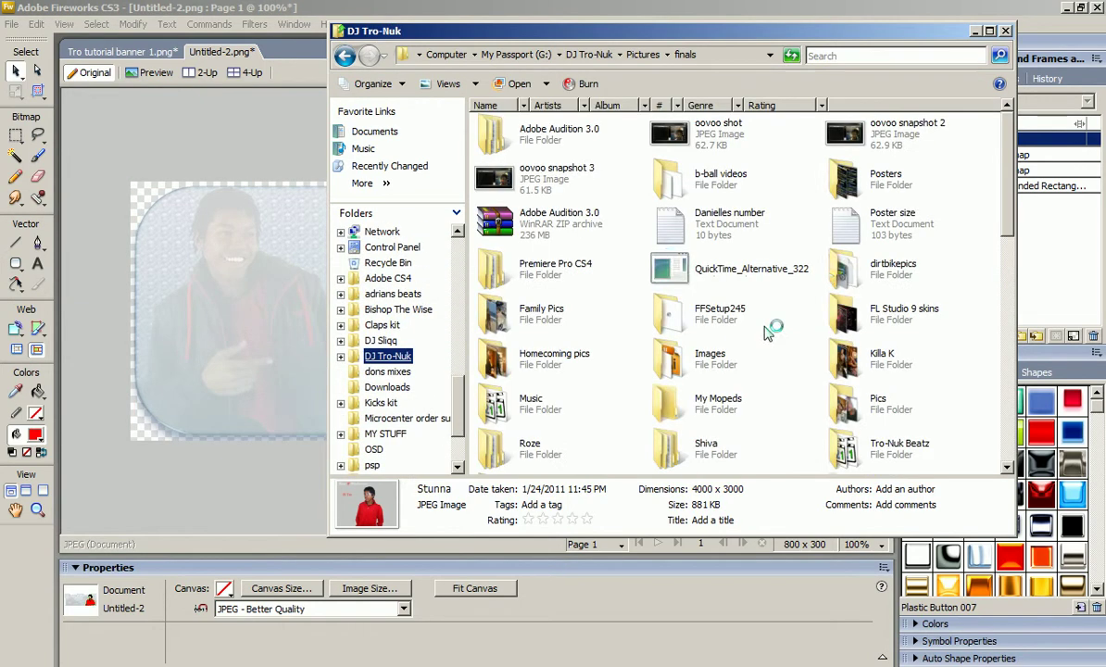
# Open the Tro-Nuk Logos subfolder and place the white-background Logo 1 image over the banner's left half.
pyautogui.click(769, 269)
pyautogui.scroll(-2, 806, 290)
pyautogui.scroll(-5, 806, 290)
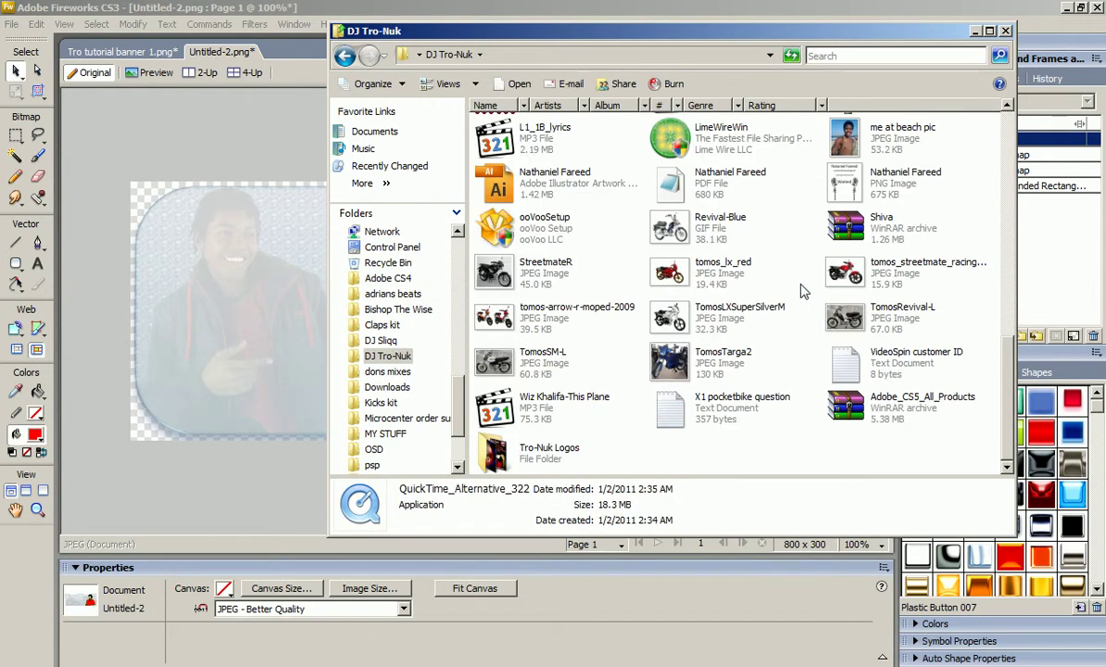
pyautogui.doubleClick(542, 451)
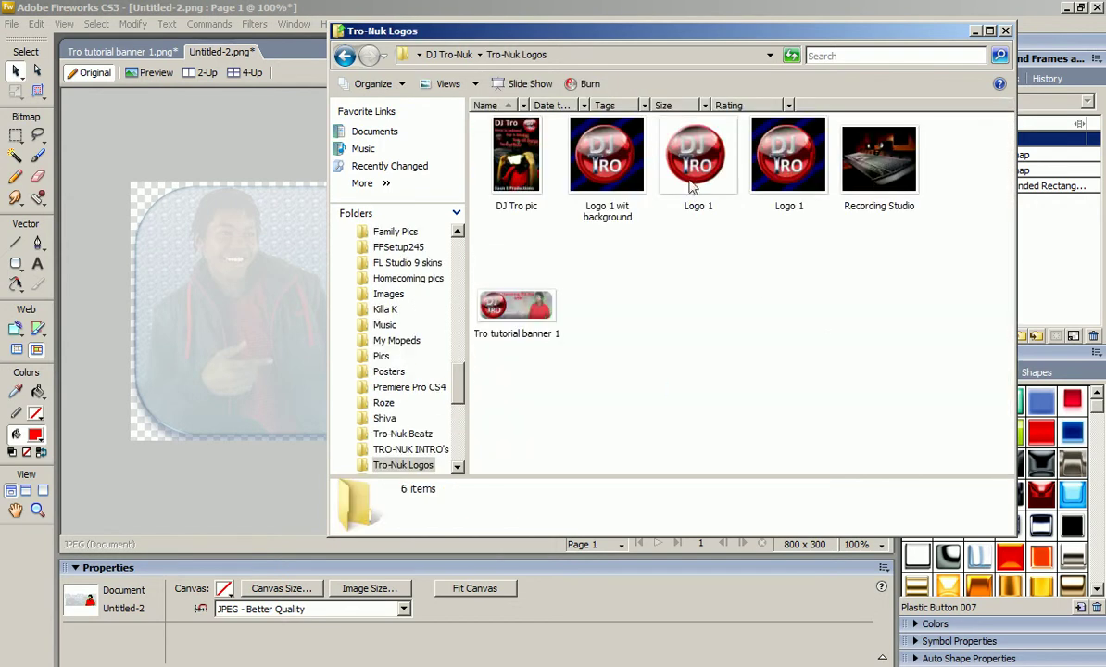
pyautogui.moveTo(696, 176); pyautogui.dragTo(193, 266)
pyautogui.moveTo(294, 364); pyautogui.dragTo(231, 232)
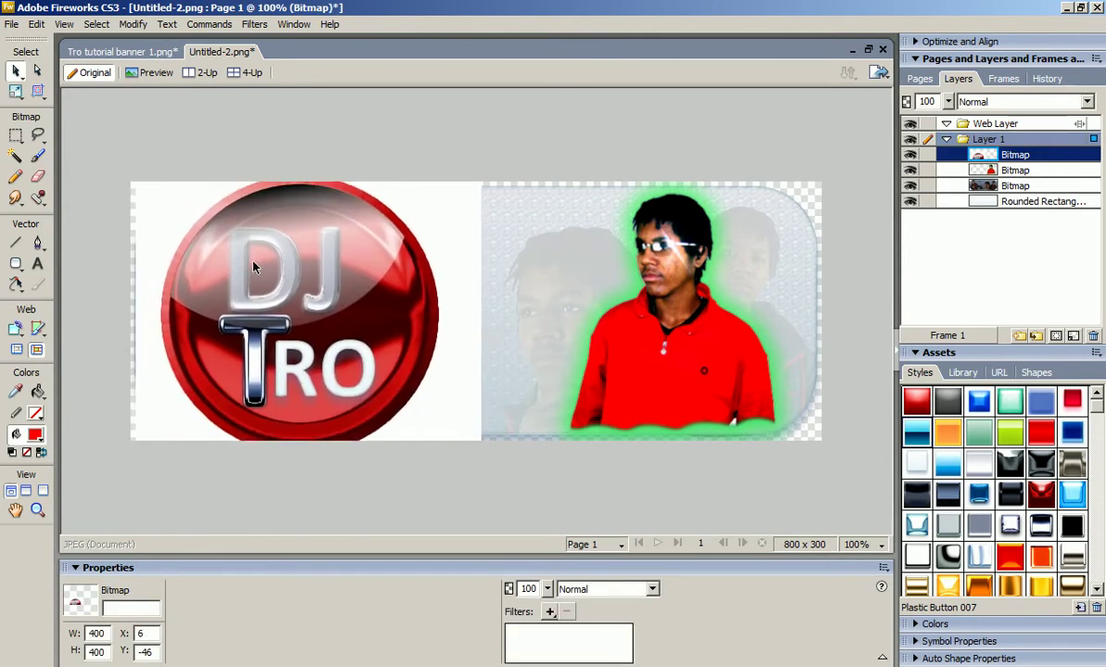
# Delete the white background around the round DJ Tro logo using the Magic Wand with tolerance 32.
pyautogui.click(15, 156)
pyautogui.click(155, 270)
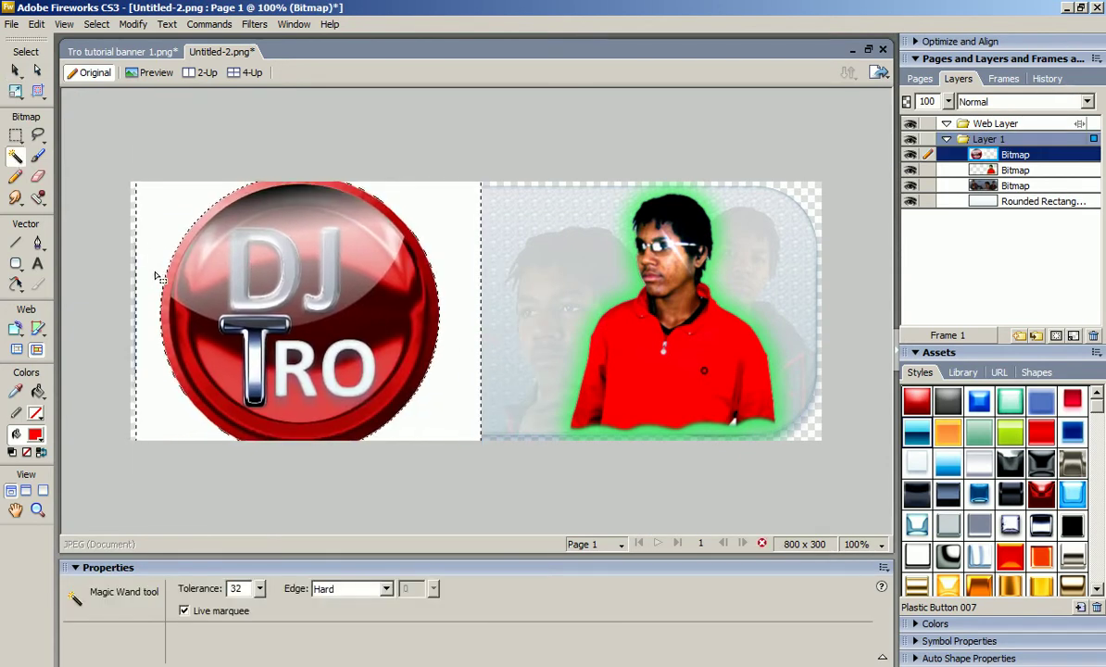
pyautogui.press('Delete')
pyautogui.press('v')
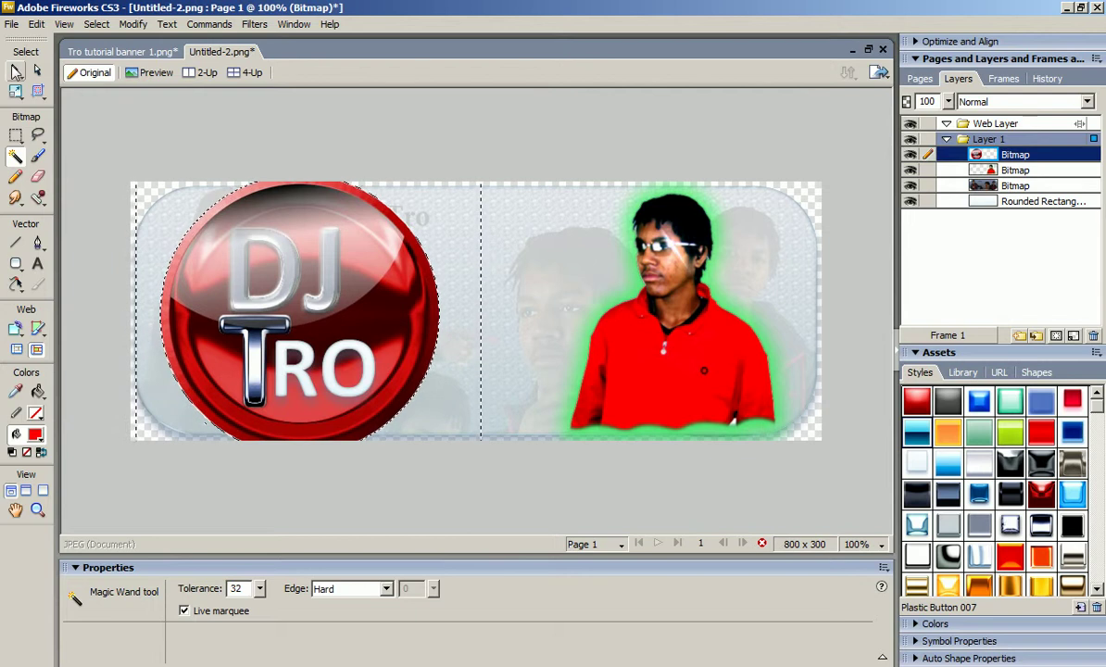
pyautogui.click(151, 119)
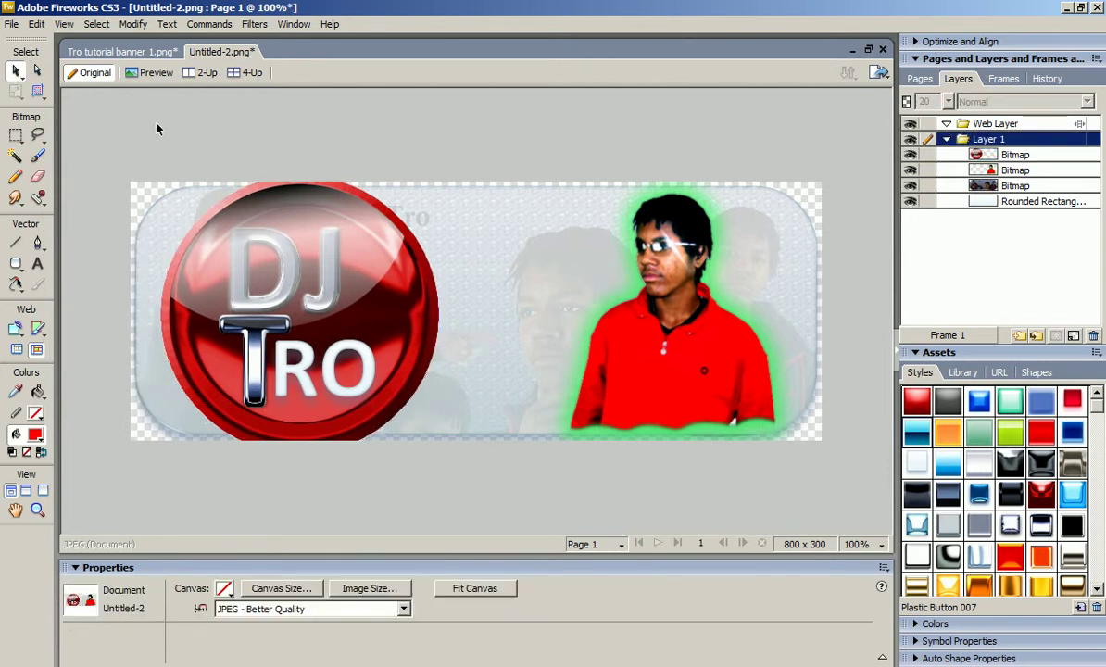
# Scale the DJ Tro logo to about 276 × 276 px and place it at the banner's left end.
pyautogui.click(297, 318)
pyautogui.press('q')
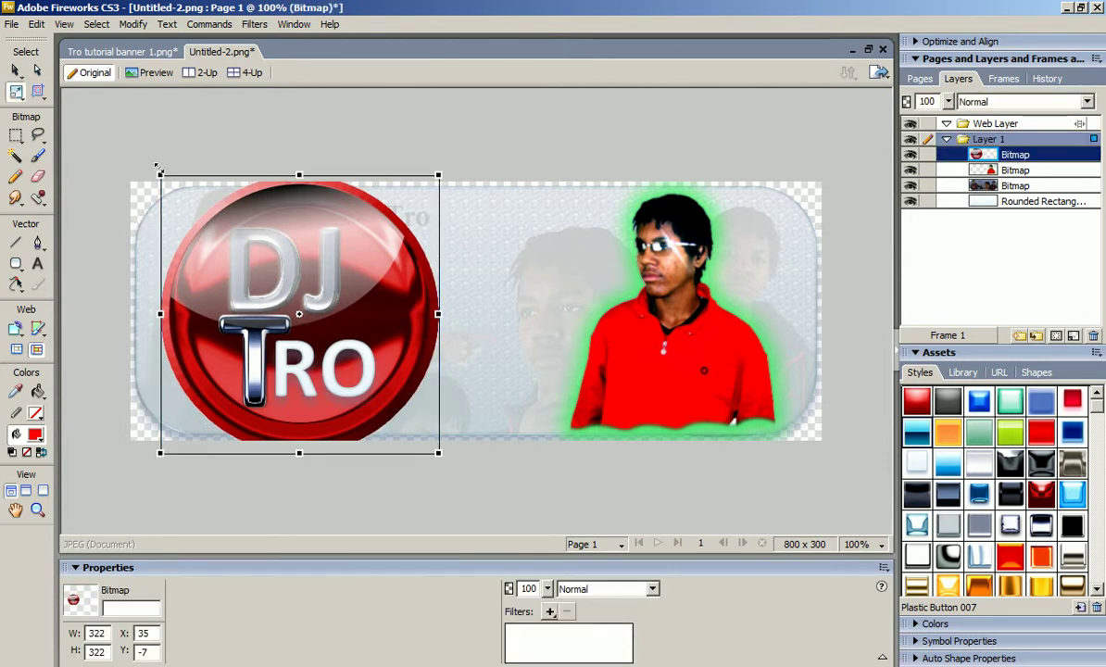
pyautogui.moveTo(160, 172); pyautogui.dragTo(186, 230)
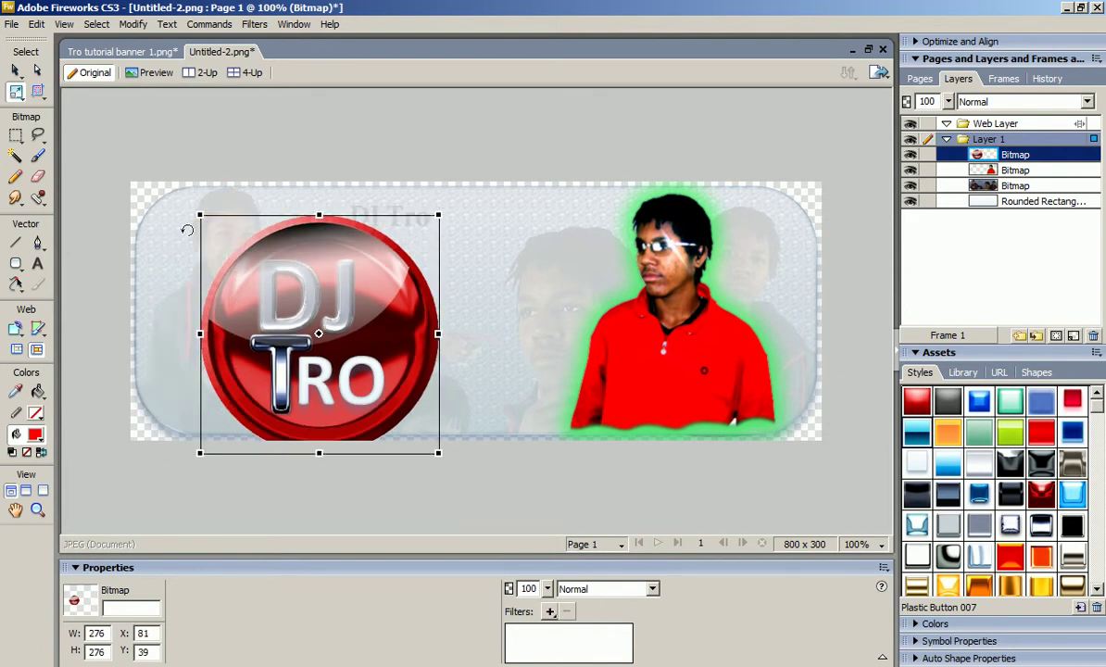
pyautogui.press('v')
pyautogui.moveTo(312, 314); pyautogui.dragTo(264, 287)
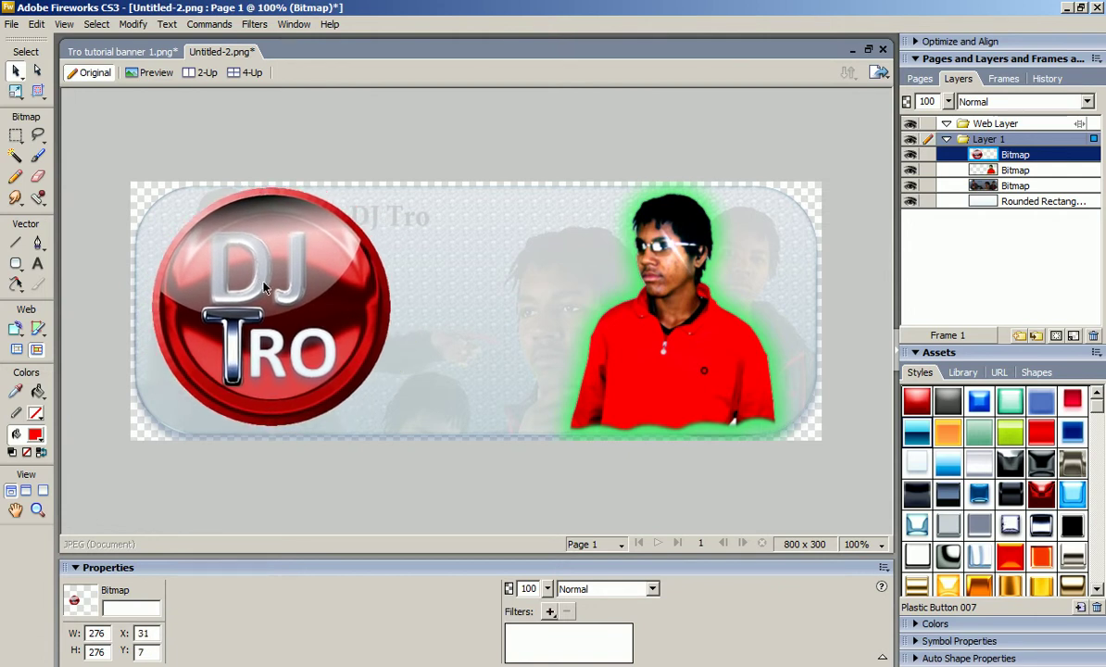
# Scale the logo to about 201 × 201 px and position it below the faded DJ Tro lettering, beside the portrait.
pyautogui.moveTo(264, 287); pyautogui.dragTo(355, 291)
pyautogui.press('q')
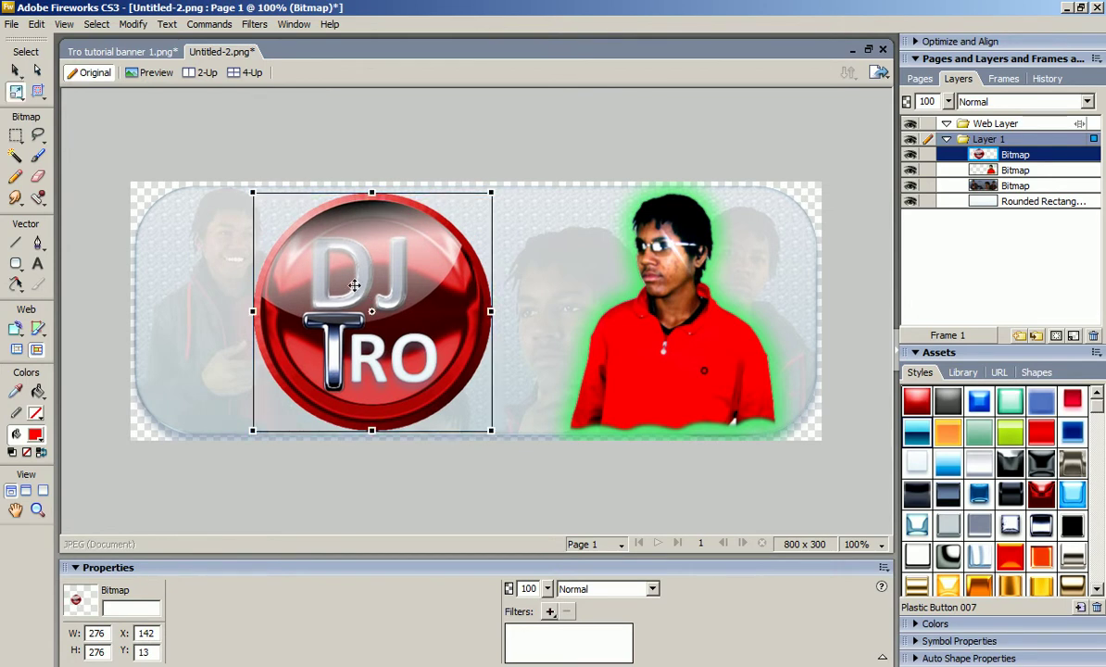
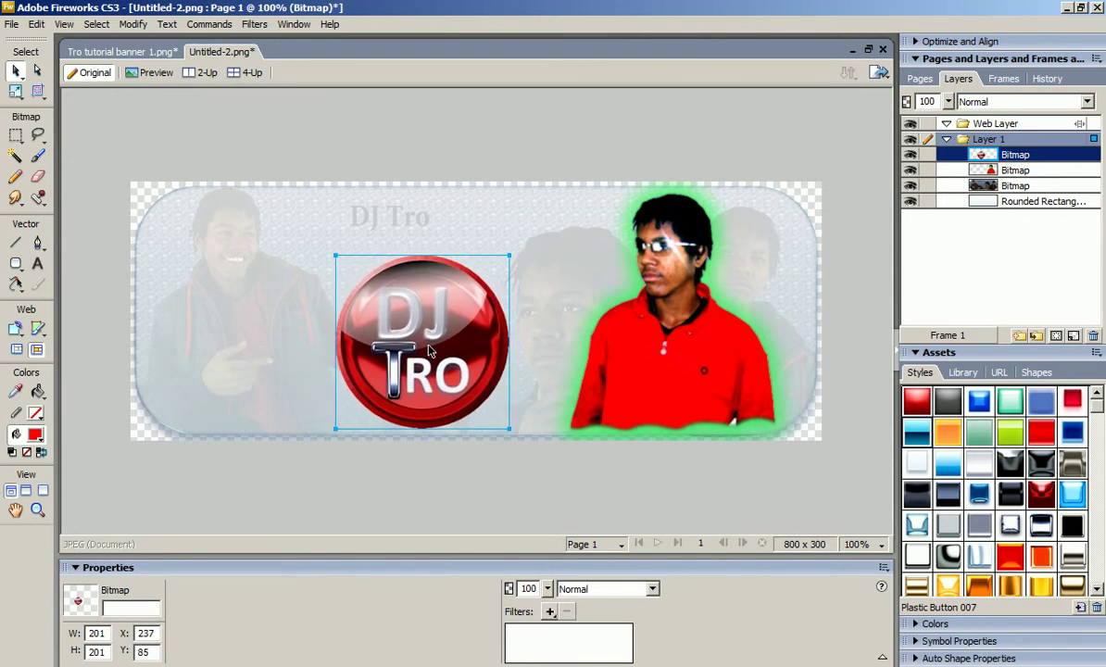
pyautogui.click(520, 162)
pyautogui.click(421, 329)
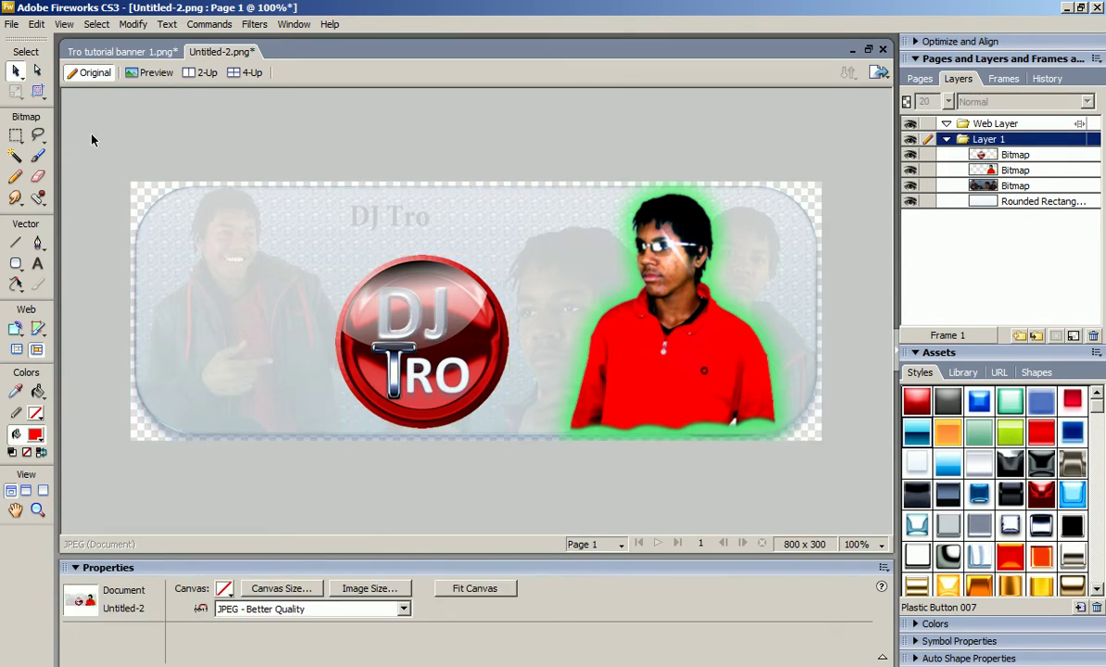
# Add the text "HipHop Artist" in bold red Calibri 44 and place it in the banner, up and left of the logo.
pyautogui.click(37, 263)
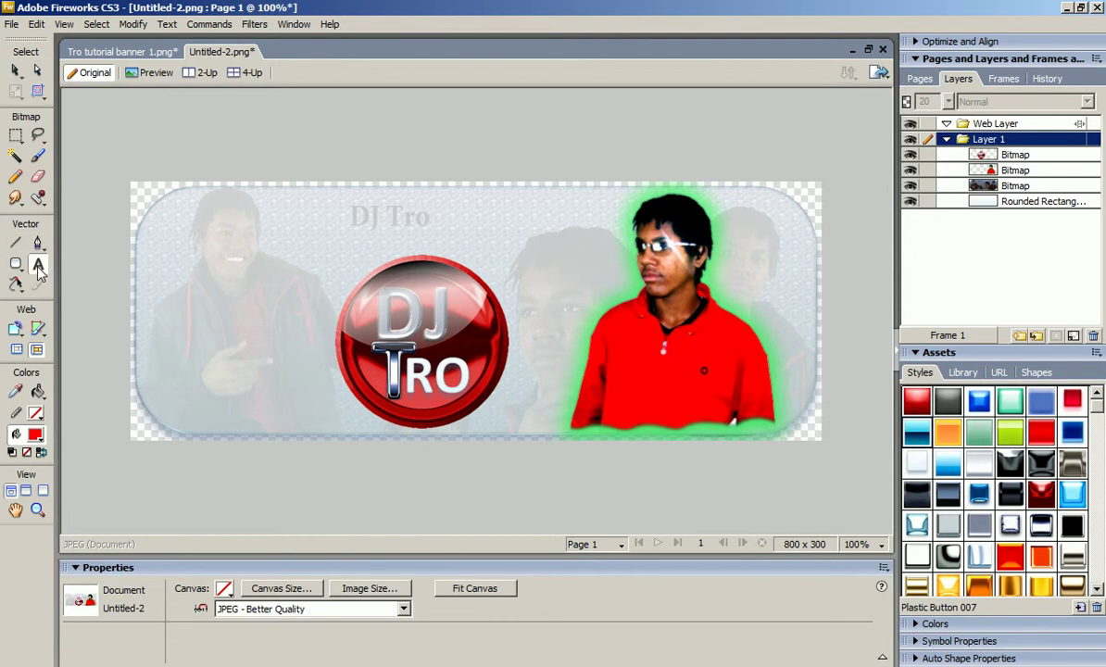
pyautogui.click(164, 371)
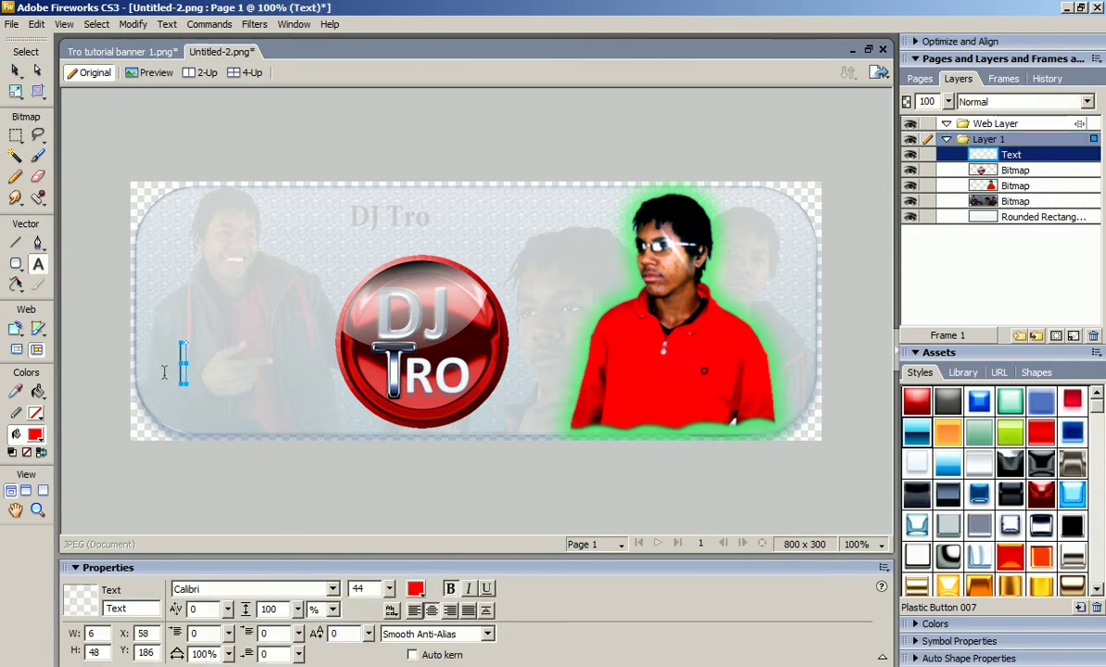
pyautogui.write('U')
pyautogui.press('BackSpace')
pyautogui.write('HipHop')
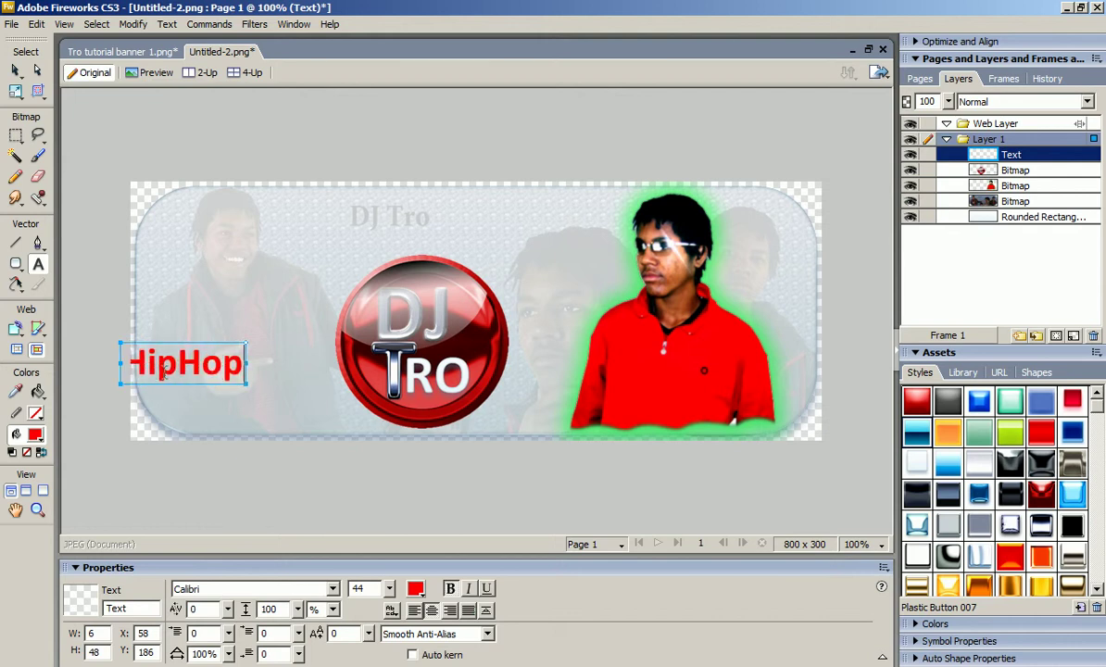
pyautogui.write(' Artist')
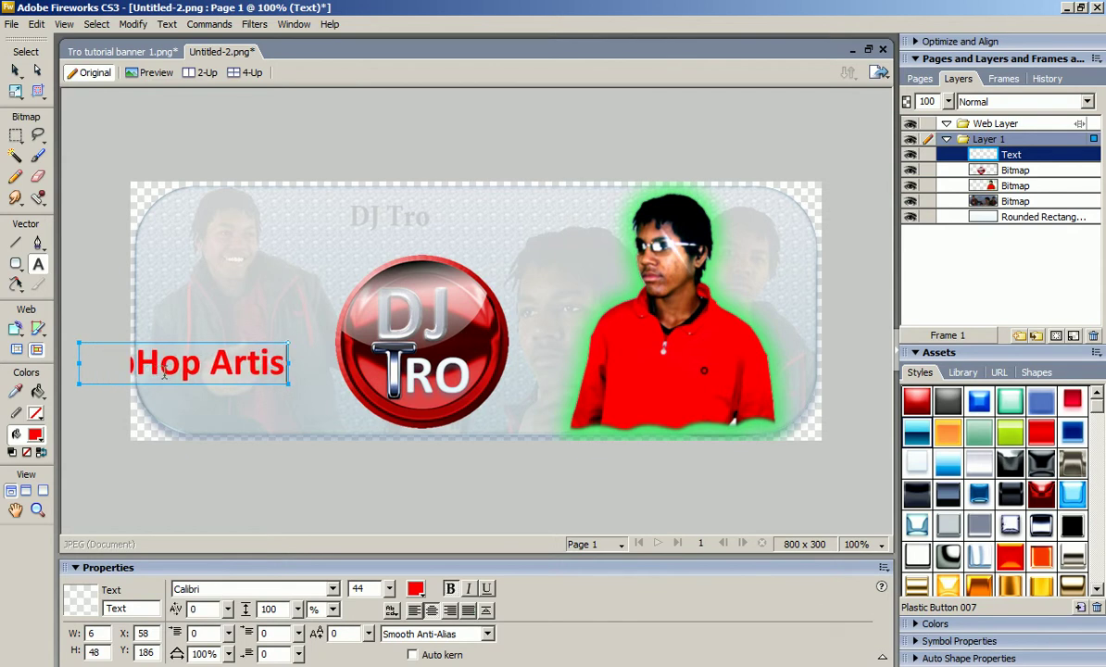
pyautogui.click(15, 70)
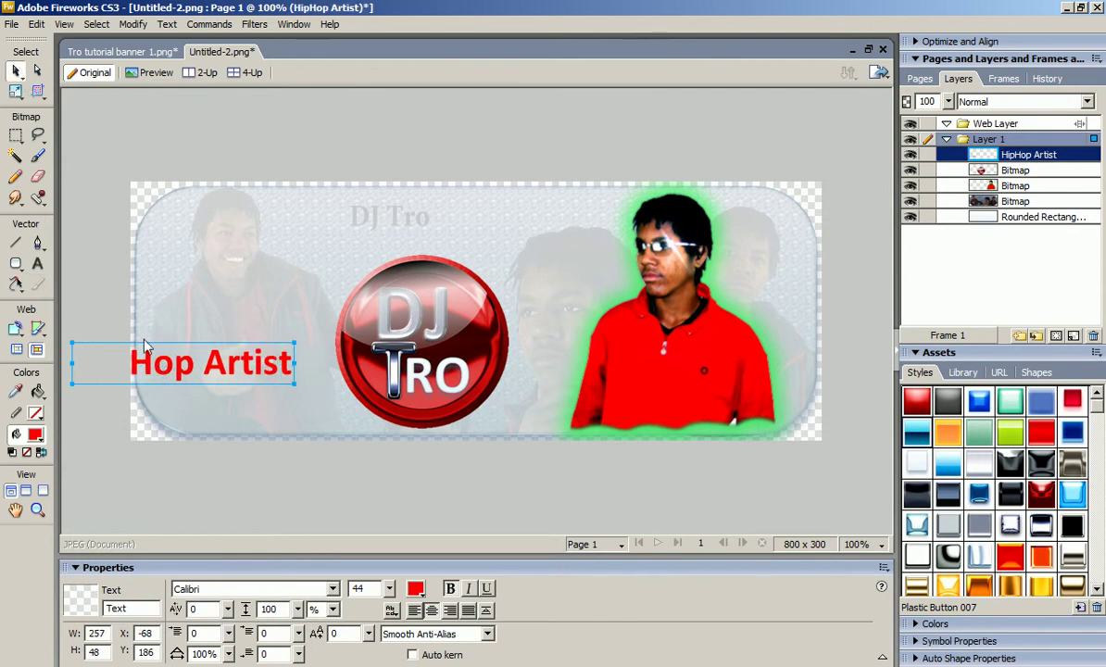
pyautogui.moveTo(170, 366); pyautogui.dragTo(244, 260)
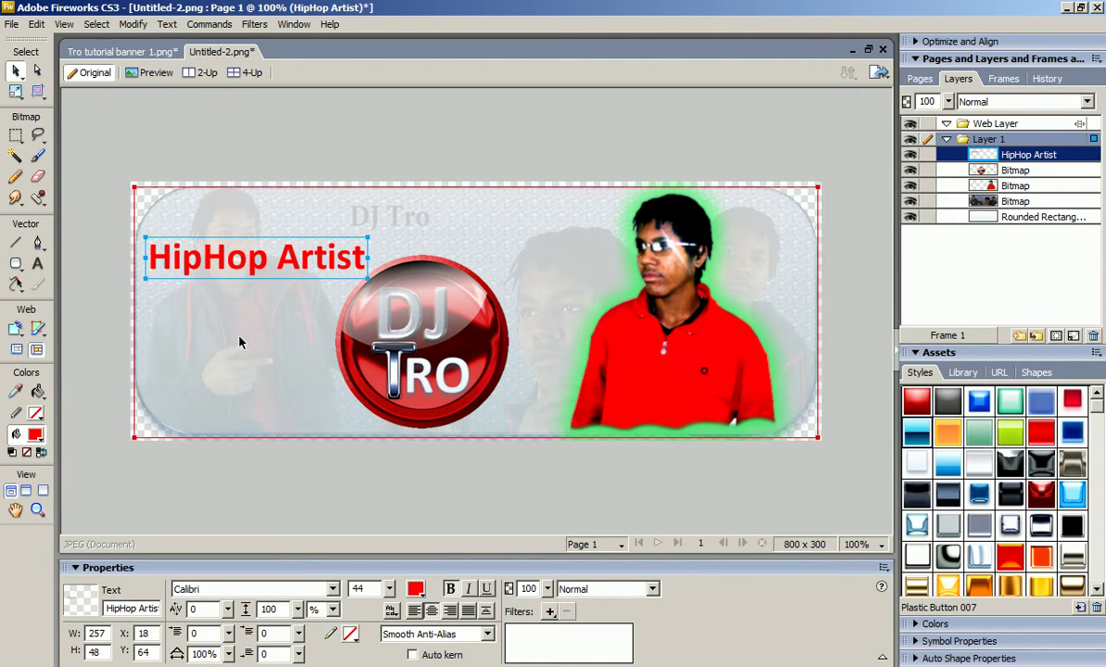
pyautogui.click(72, 158)
# Add a second text line reading "Beat Producder" below HipHop Artist.
pyautogui.click(38, 264)
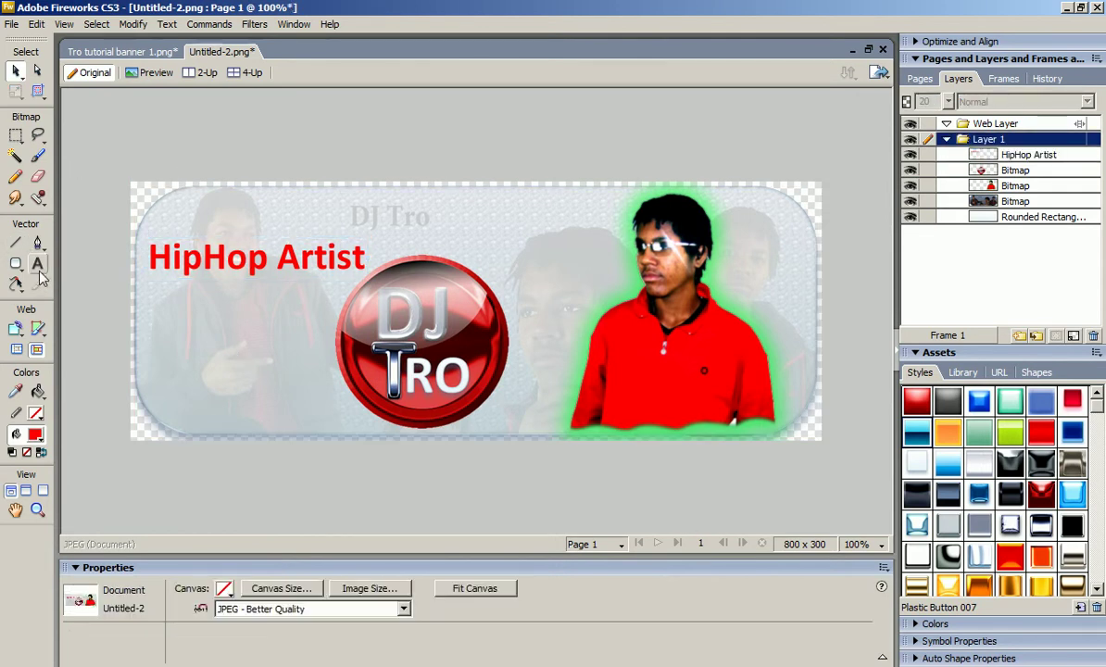
pyautogui.click(160, 360)
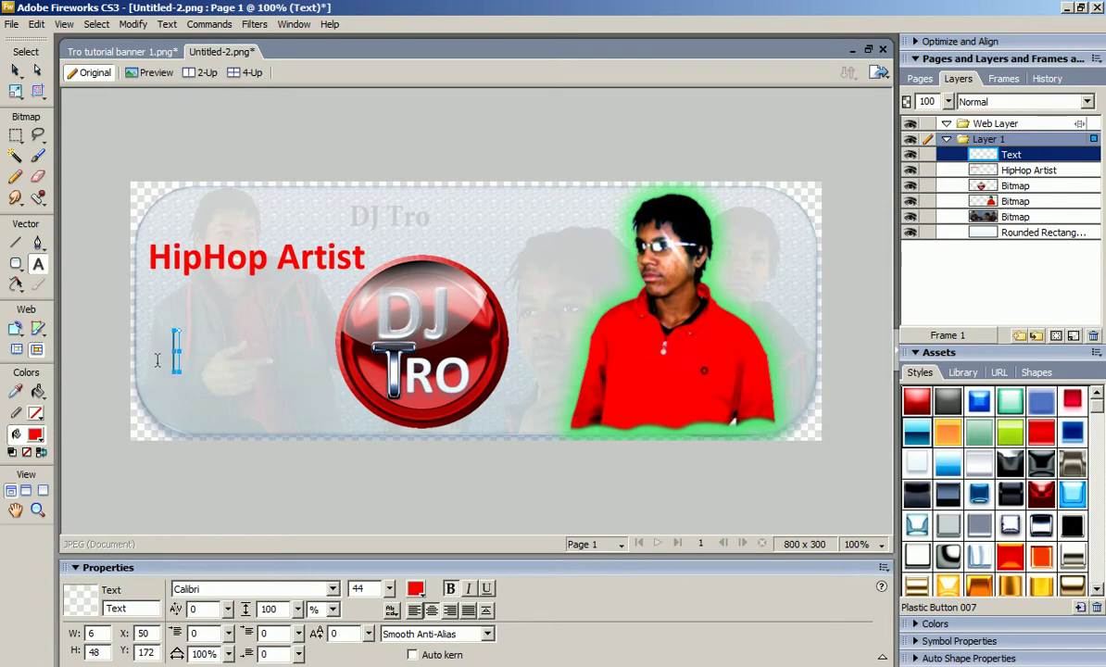
pyautogui.write('Y')
pyautogui.press('BackSpace')
pyautogui.write('Beat')
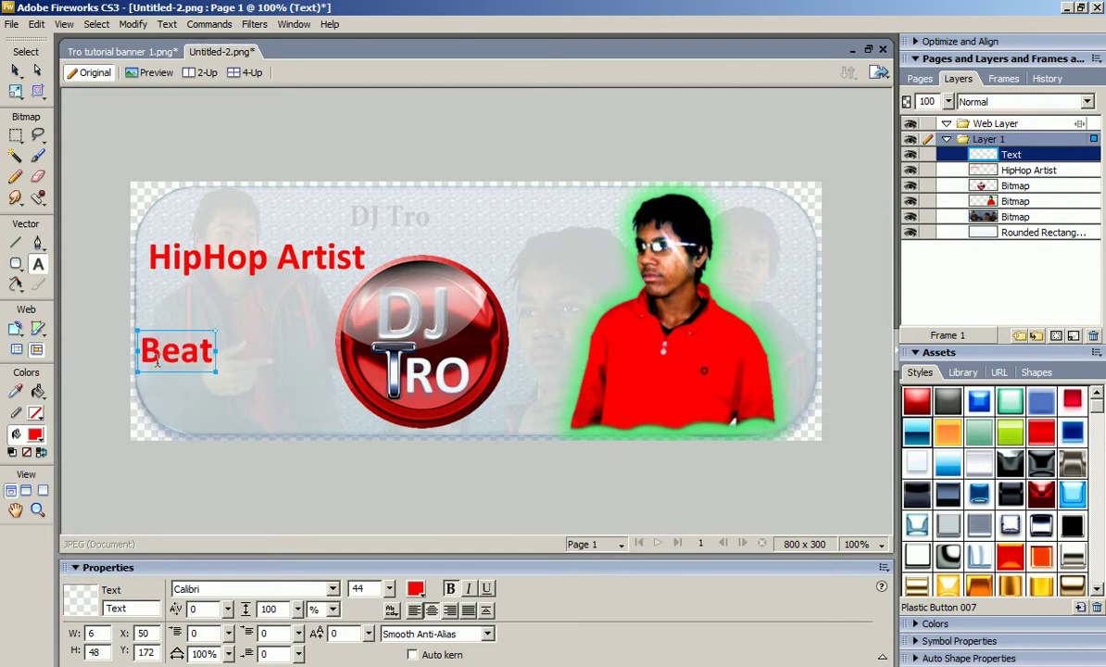
pyautogui.write(' Producder')
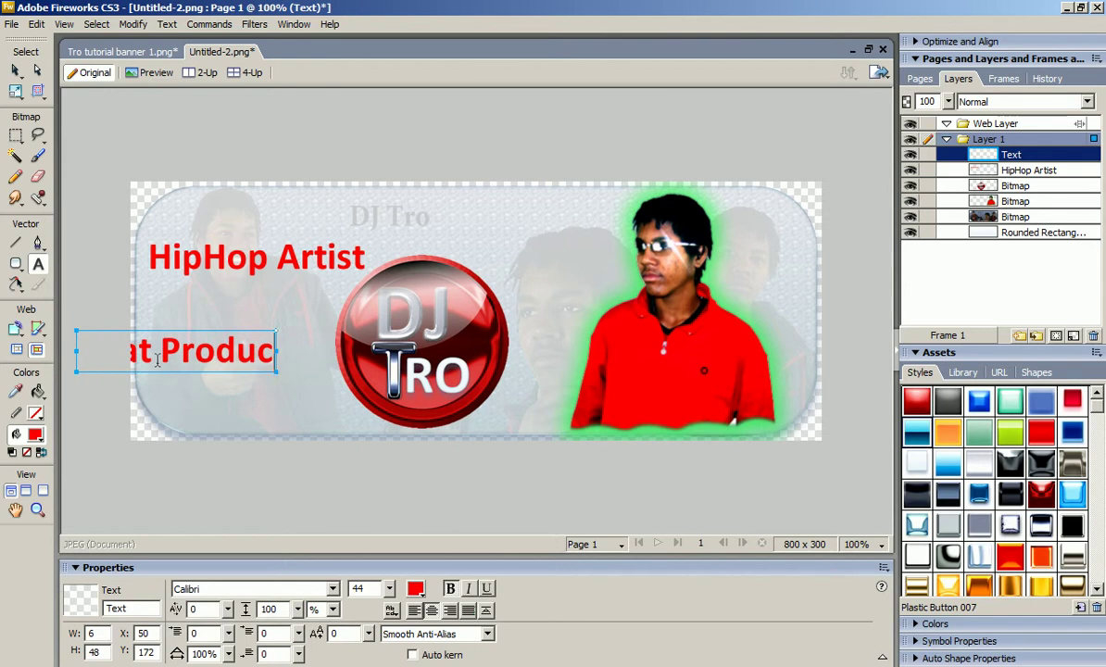
pyautogui.click(15, 70)
# Set the Beat Producder text to size 23 and move it beneath HipHop Artist, aligned with its left edge.
pyautogui.moveTo(206, 347); pyautogui.dragTo(310, 349)
pyautogui.moveTo(389, 588); pyautogui.dragTo(368, 575)
pyautogui.moveTo(261, 343); pyautogui.dragTo(201, 319)
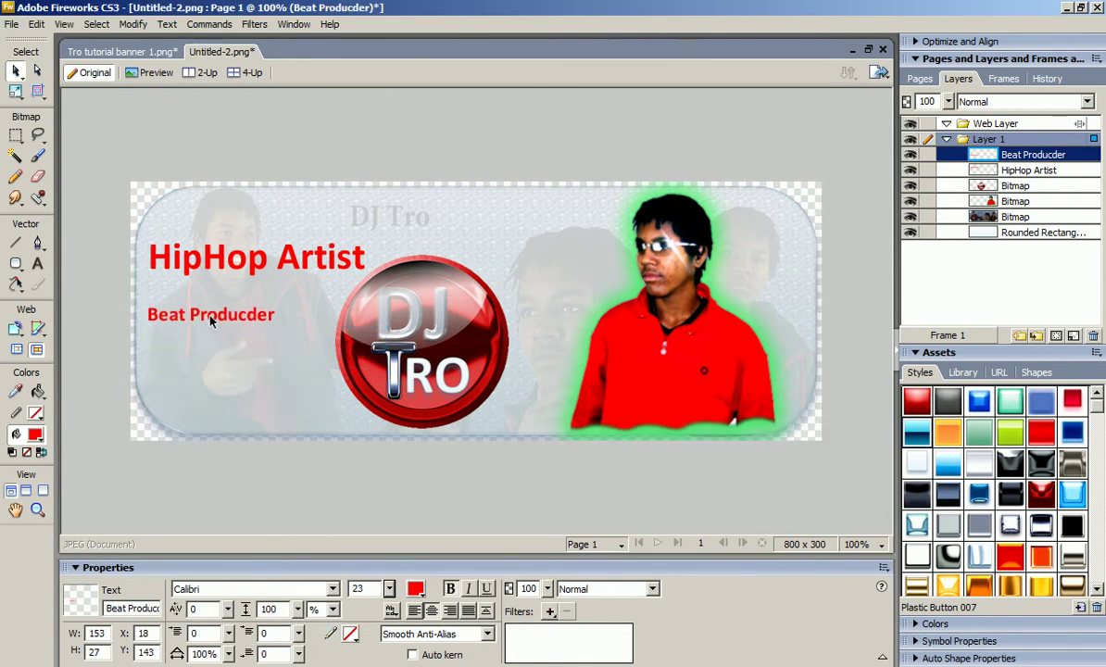
# Set the HipHop Artist text to size 36 and stack it closely above the Beat Producder line, aligned left.
pyautogui.moveTo(262, 265); pyautogui.dragTo(257, 290)
pyautogui.click(258, 290)
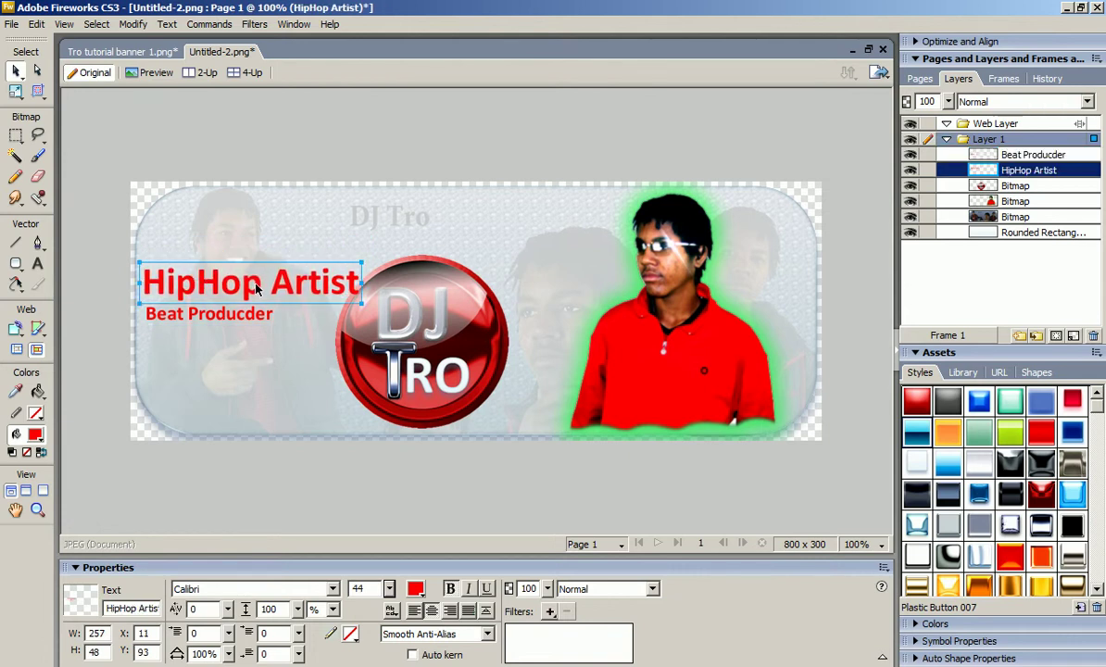
pyautogui.click(389, 589)
pyautogui.moveTo(390, 603); pyautogui.dragTo(390, 608)
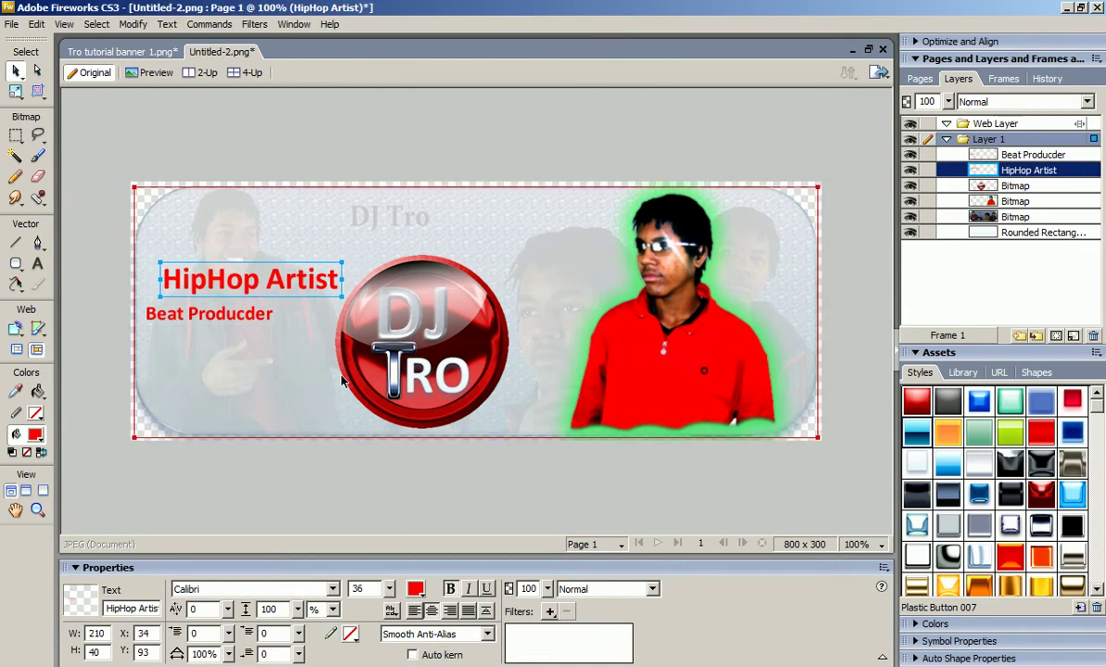
pyautogui.moveTo(259, 289); pyautogui.dragTo(249, 322)
pyautogui.click(248, 320)
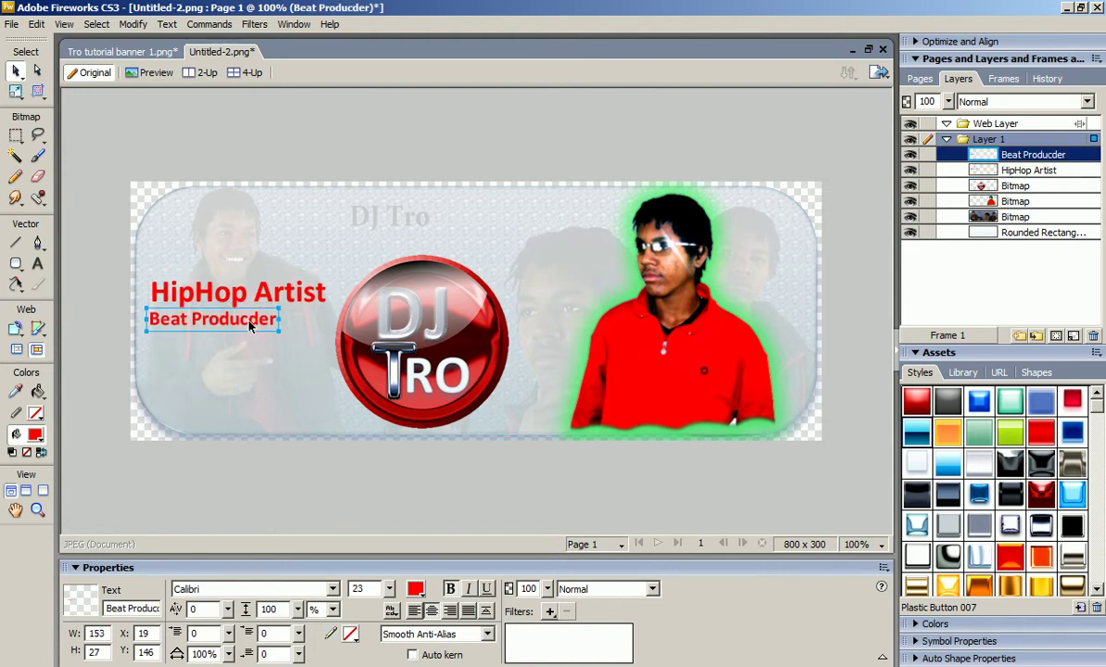
# Add the text "Writer" at size 36 and align it at the left under the Beat Producder line.
pyautogui.click(38, 267)
pyautogui.click(154, 350)
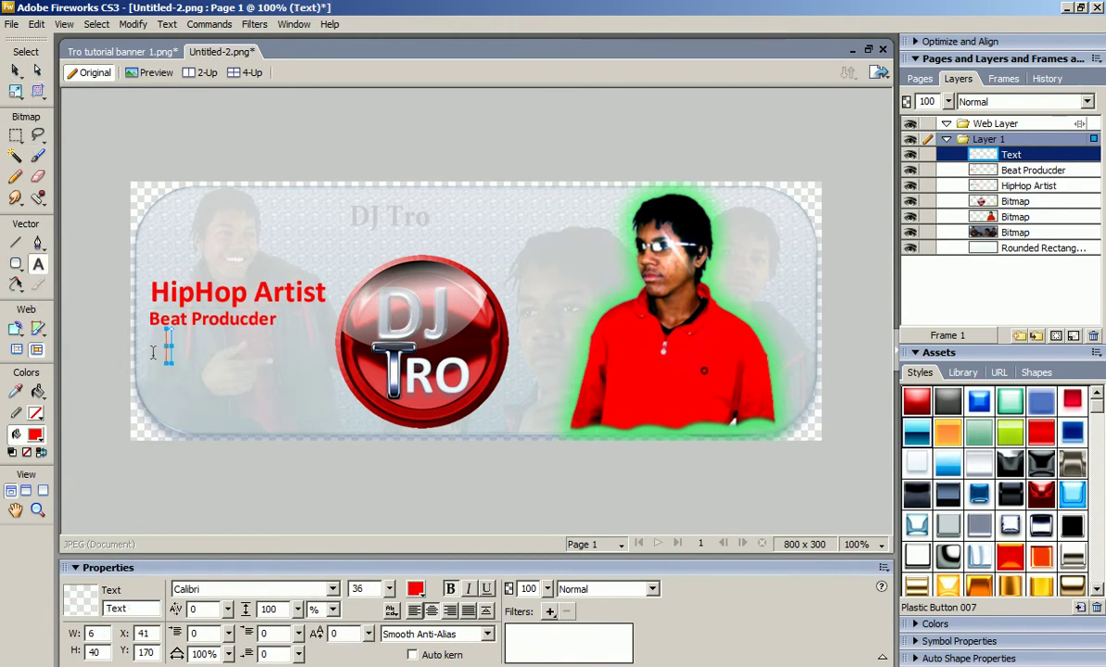
pyautogui.write('Writer')
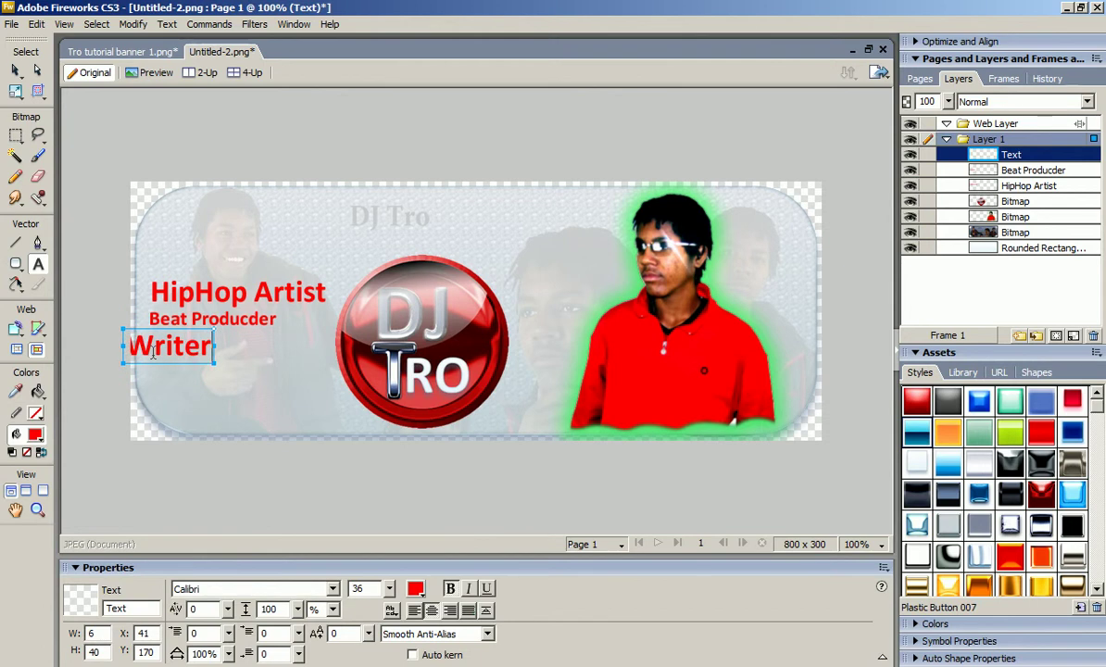
pyautogui.click(15, 70)
pyautogui.moveTo(165, 353); pyautogui.dragTo(186, 350)
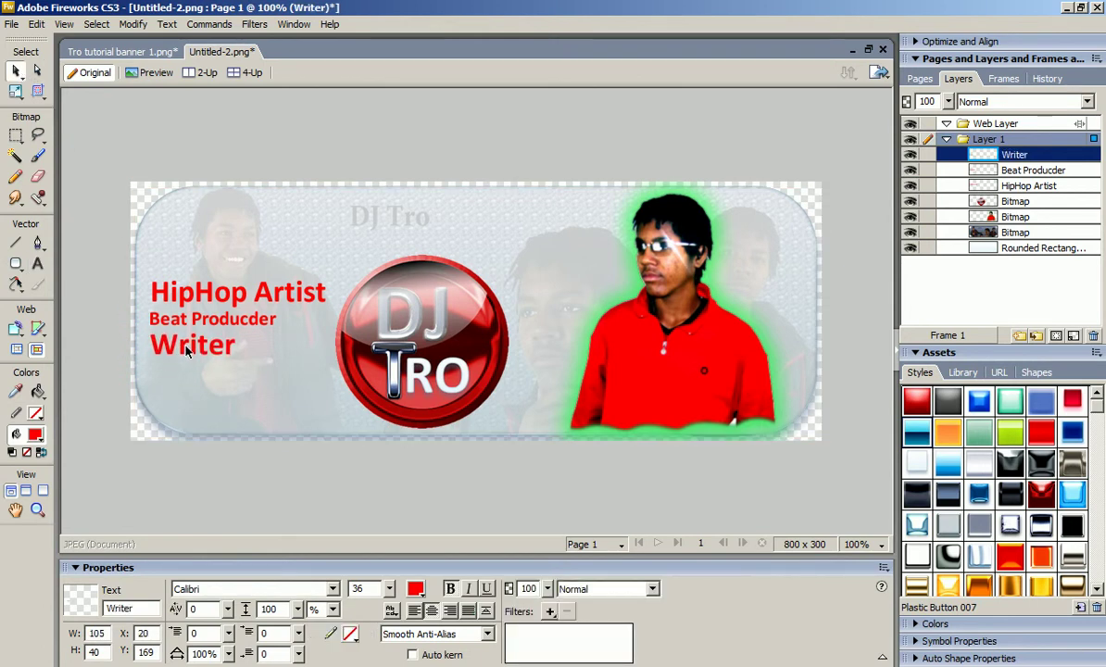
# Add the text "Audio Producer" at size 36 below the Writer line.
pyautogui.click(38, 264)
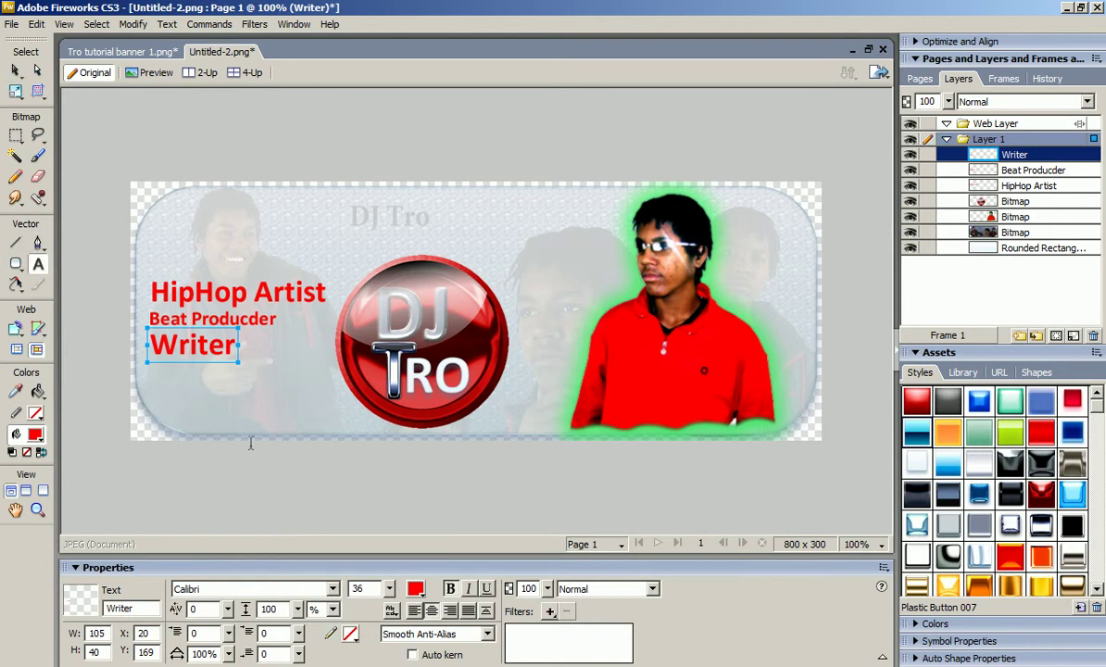
pyautogui.click(170, 387)
pyautogui.write('Aud')
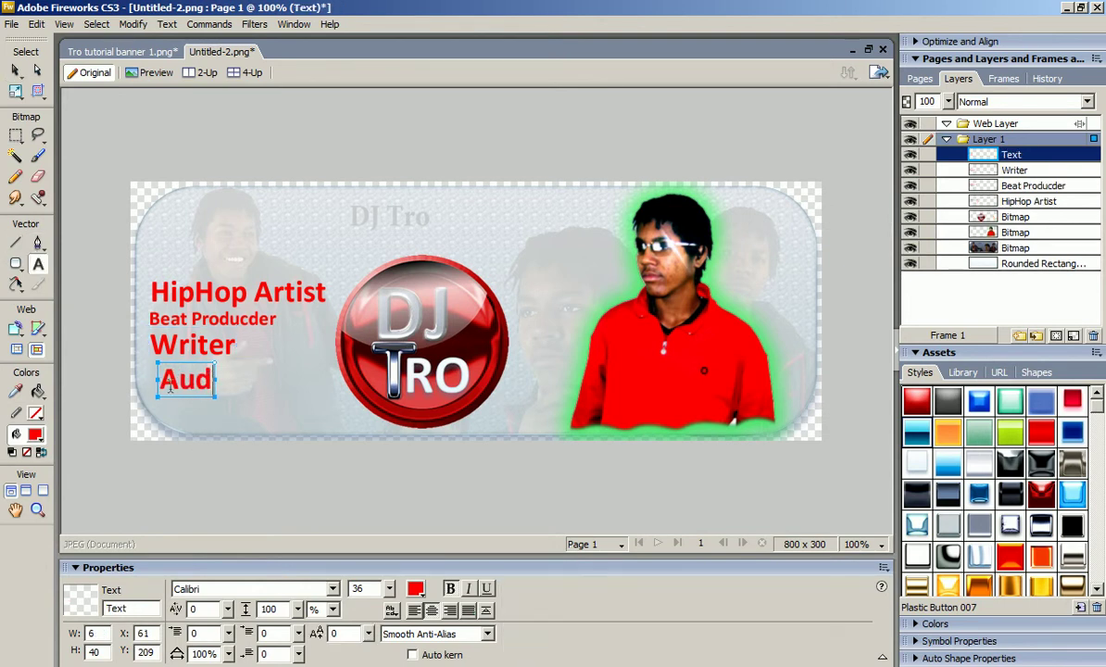
pyautogui.write('io Producer')
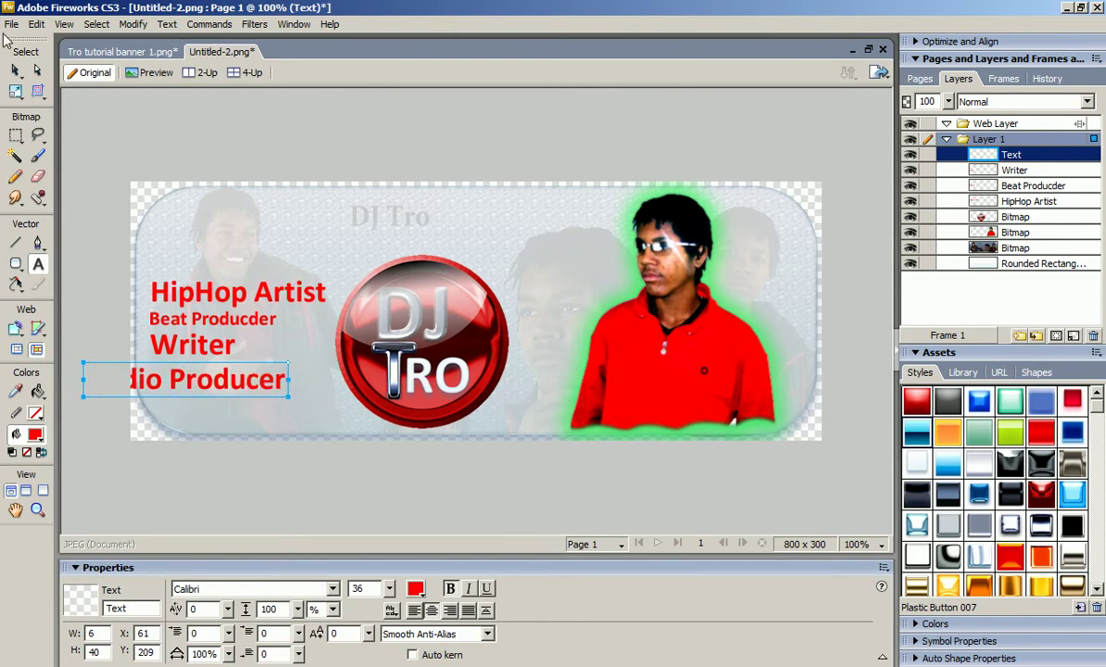
# Set the Audio Producer text to size 22 and move it beneath the Writer line, indented to the right.
pyautogui.click(16, 70)
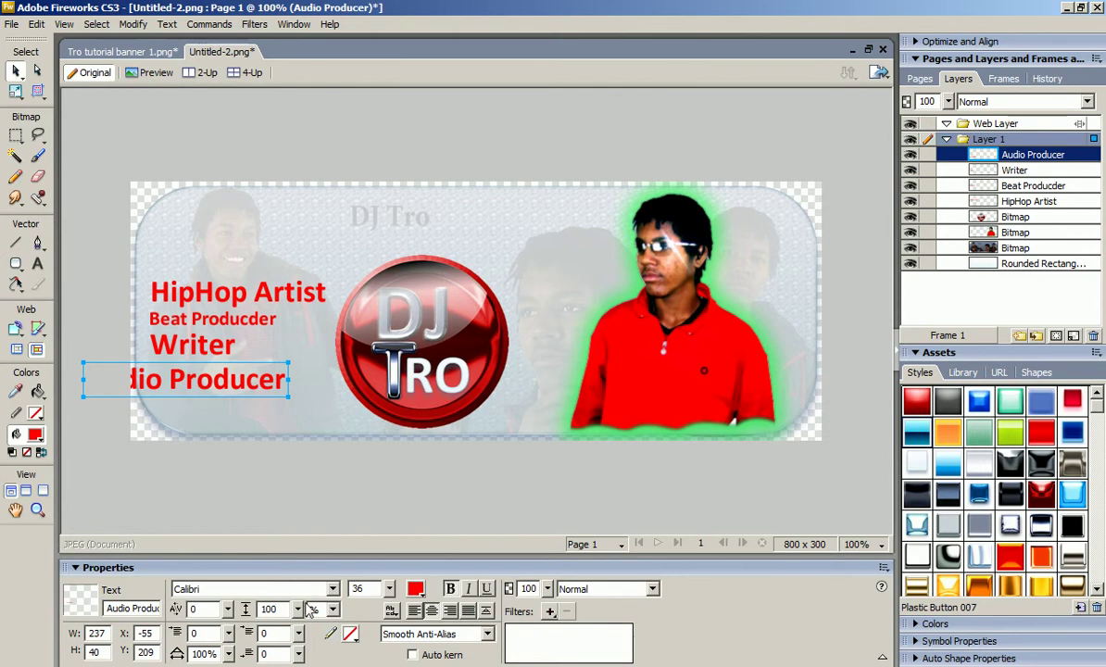
pyautogui.moveTo(389, 590); pyautogui.dragTo(366, 560)
pyautogui.moveTo(222, 379); pyautogui.dragTo(302, 379)
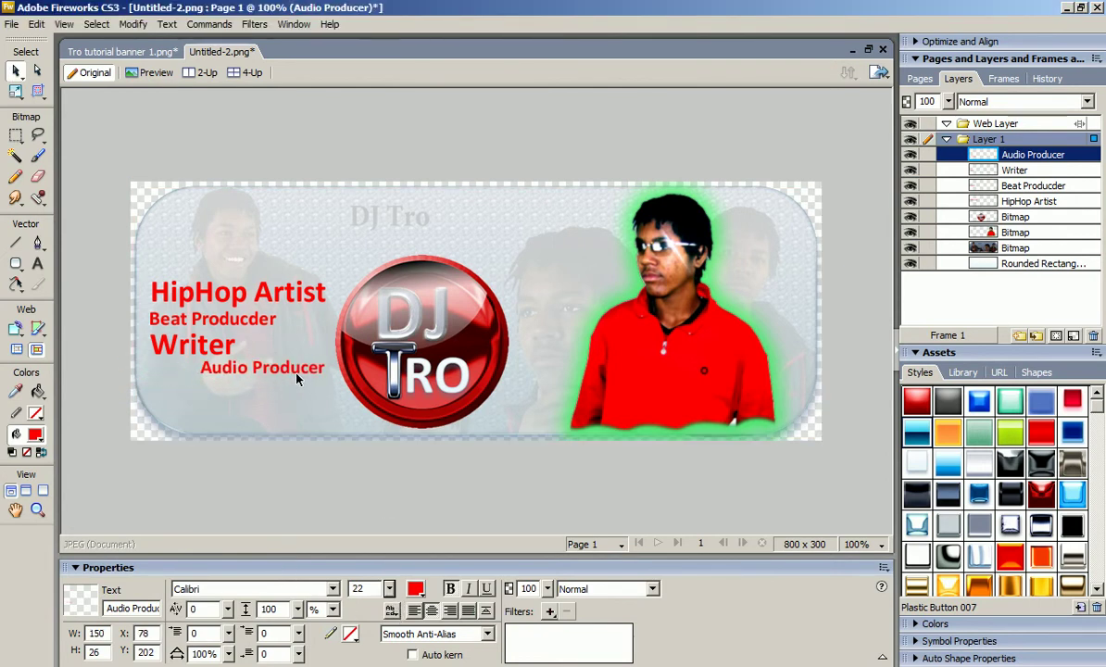
# Add the text "Video Producer" at size 22 and place it below the Audio Producer line.
pyautogui.click(38, 265)
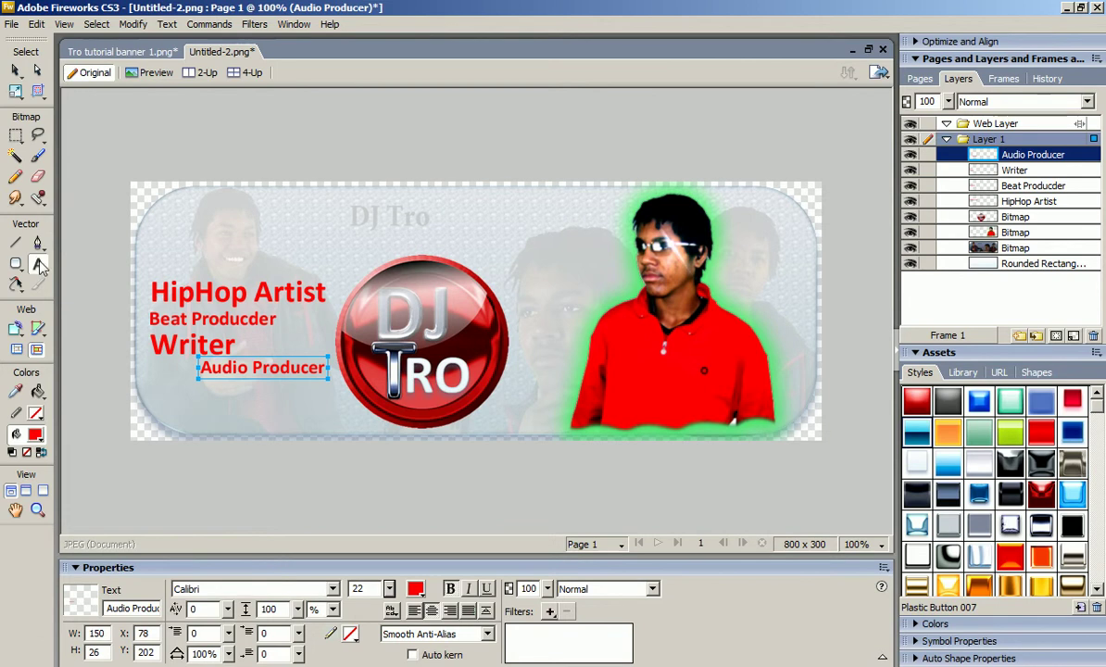
pyautogui.click(176, 401)
pyautogui.write('V')
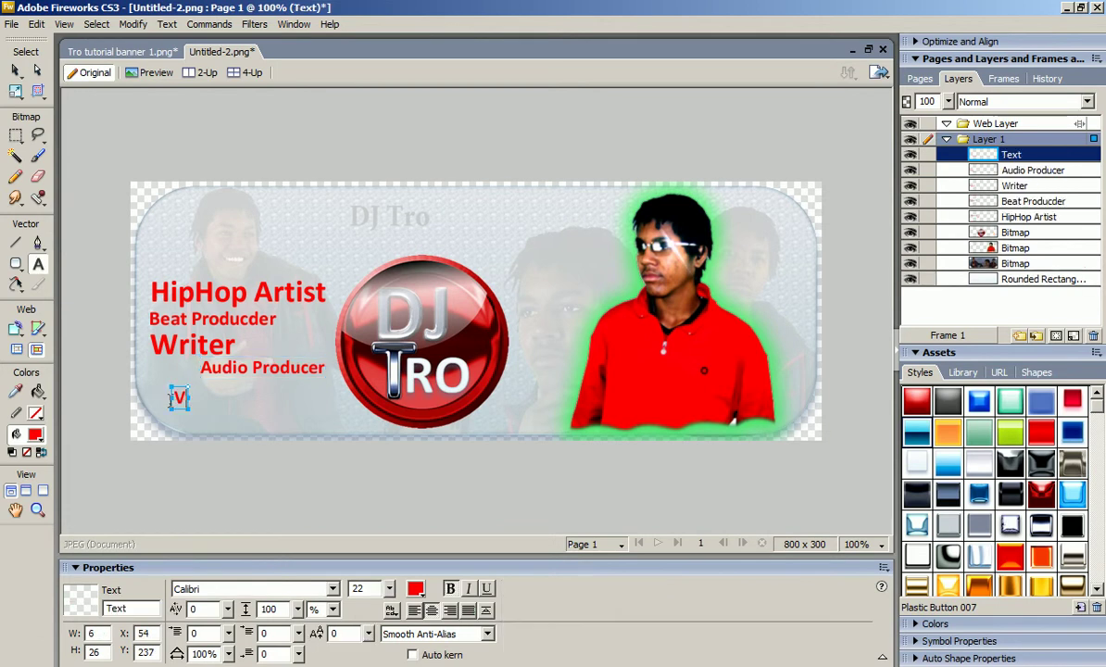
pyautogui.write('ideo Producer')
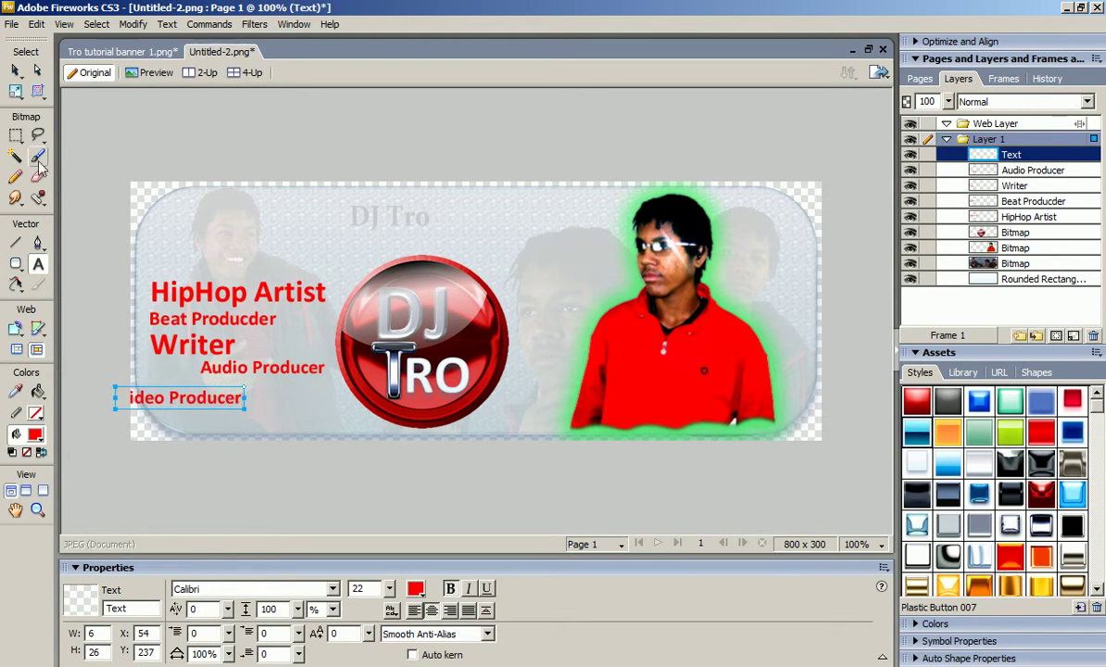
pyautogui.click(15, 69)
pyautogui.moveTo(200, 408); pyautogui.dragTo(252, 409)
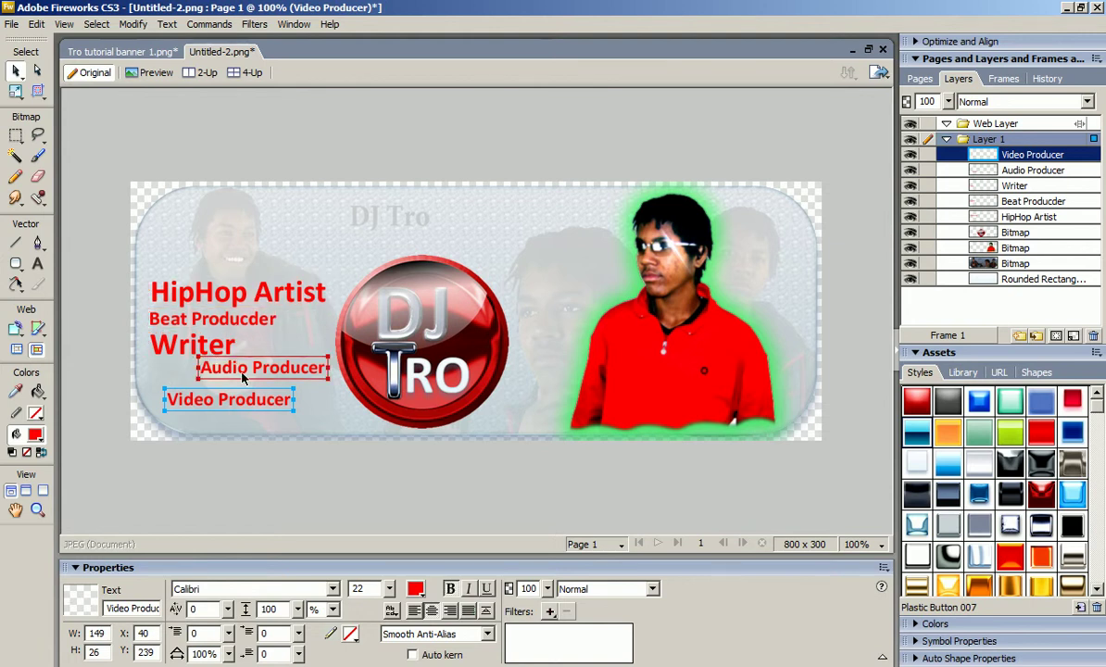
# Move Audio Producer beside the portrait's head with Beat Producder below it, and shift Writer and Video Producer slightly down and right.
pyautogui.moveTo(243, 377); pyautogui.dragTo(529, 224)
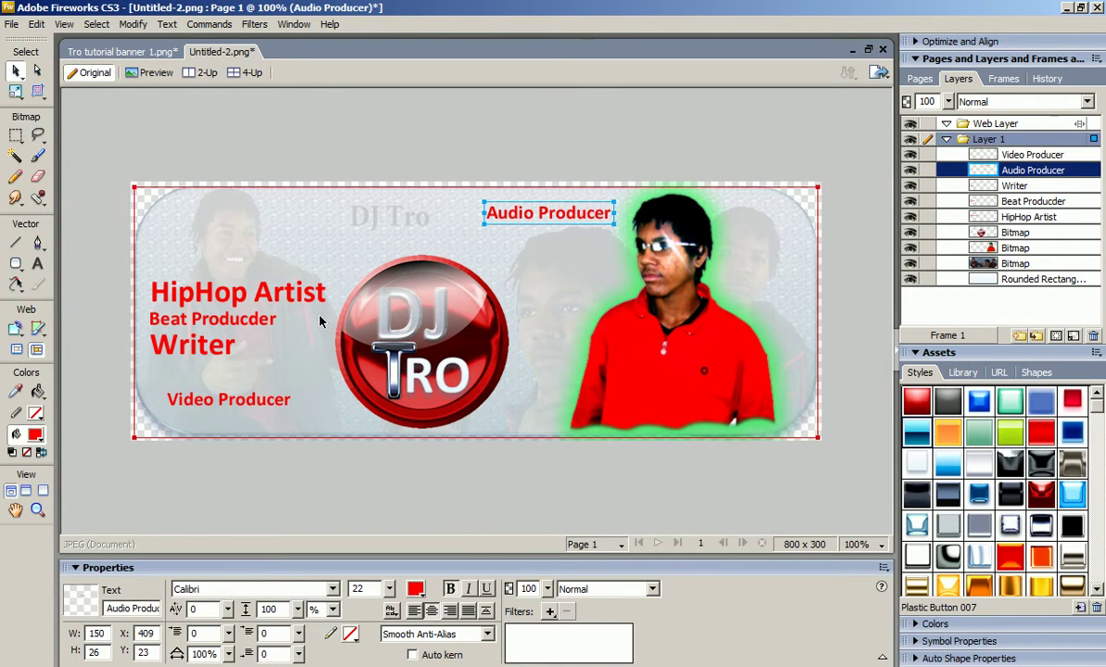
pyautogui.moveTo(243, 400); pyautogui.dragTo(269, 409)
pyautogui.moveTo(213, 362); pyautogui.dragTo(225, 378)
pyautogui.click(243, 322)
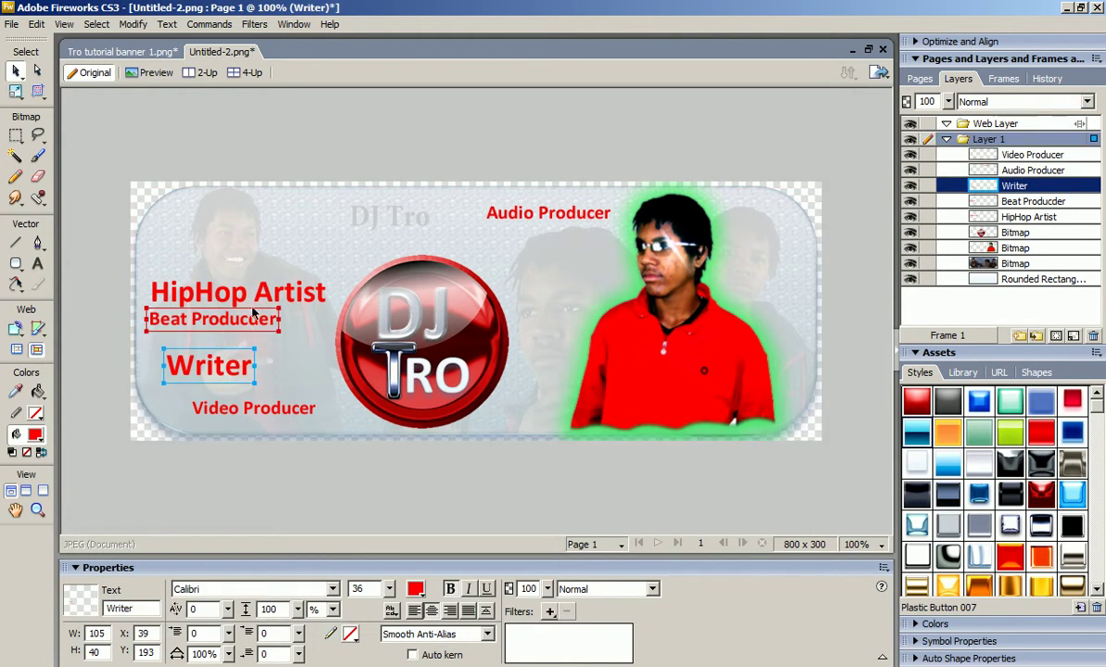
pyautogui.moveTo(243, 322); pyautogui.dragTo(575, 267)
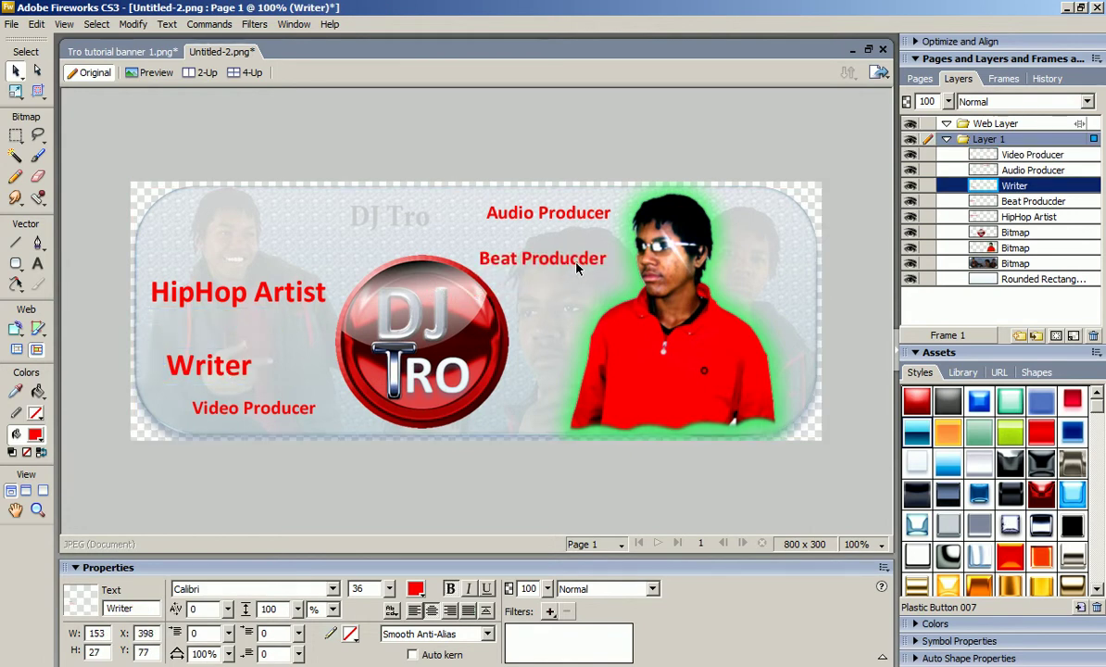
# Move Writer to the right of the portrait, lower HipHop Artist slightly, and nudge Video Producer slightly left.
pyautogui.moveTo(243, 308); pyautogui.dragTo(788, 288)
pyautogui.moveTo(216, 323); pyautogui.dragTo(215, 327)
pyautogui.moveTo(238, 419); pyautogui.dragTo(225, 417)
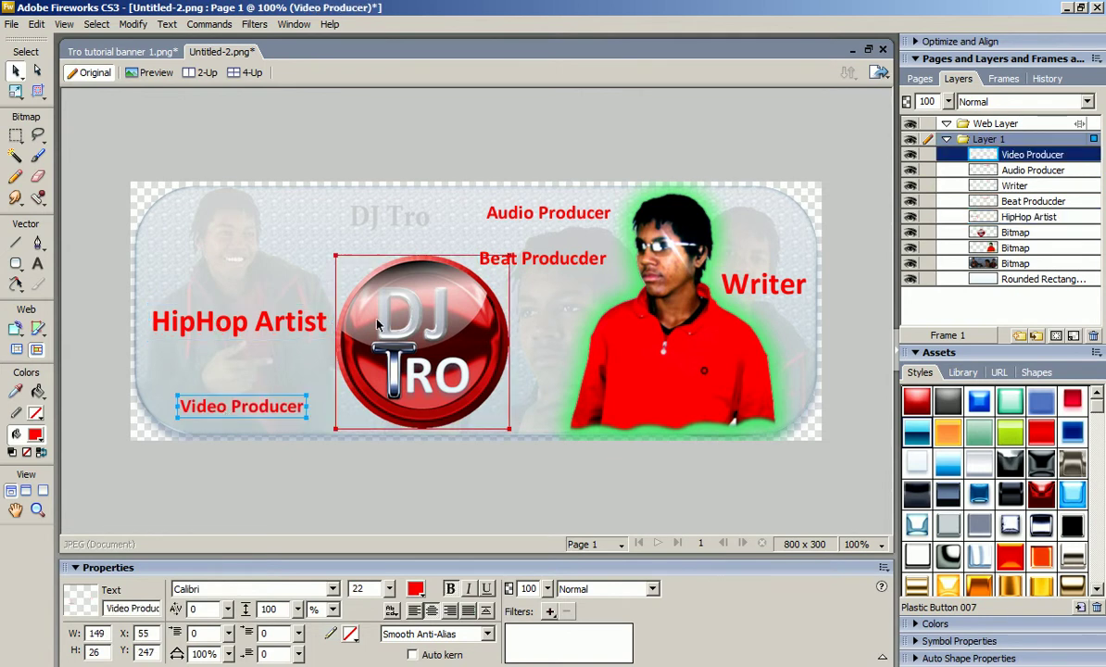
pyautogui.click(435, 141)
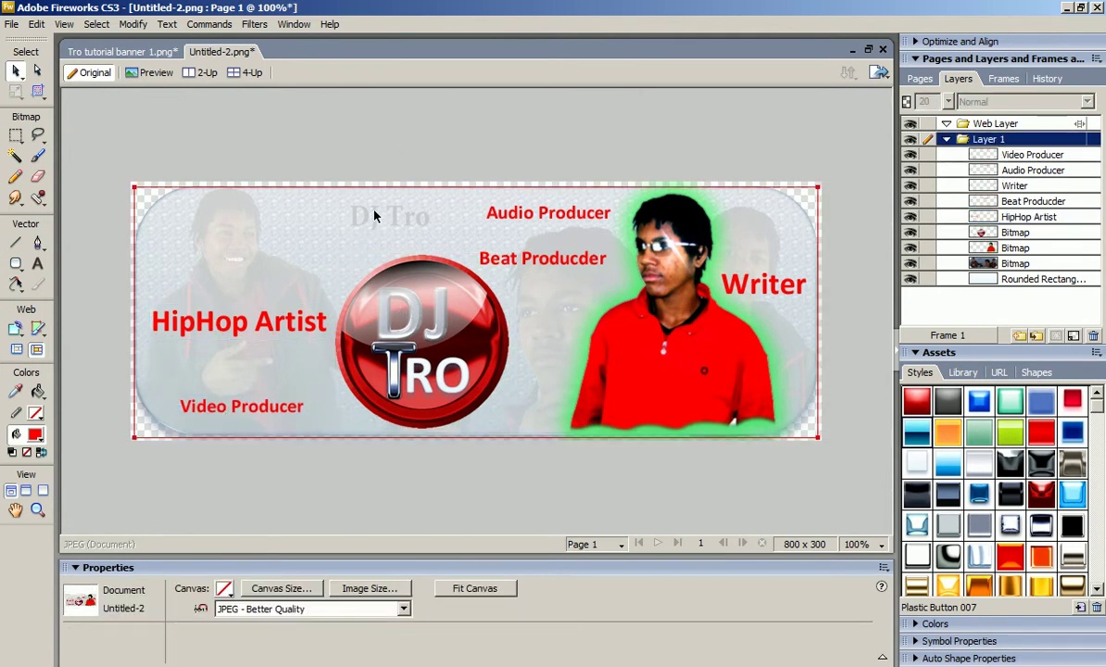
pyautogui.click(989, 264)
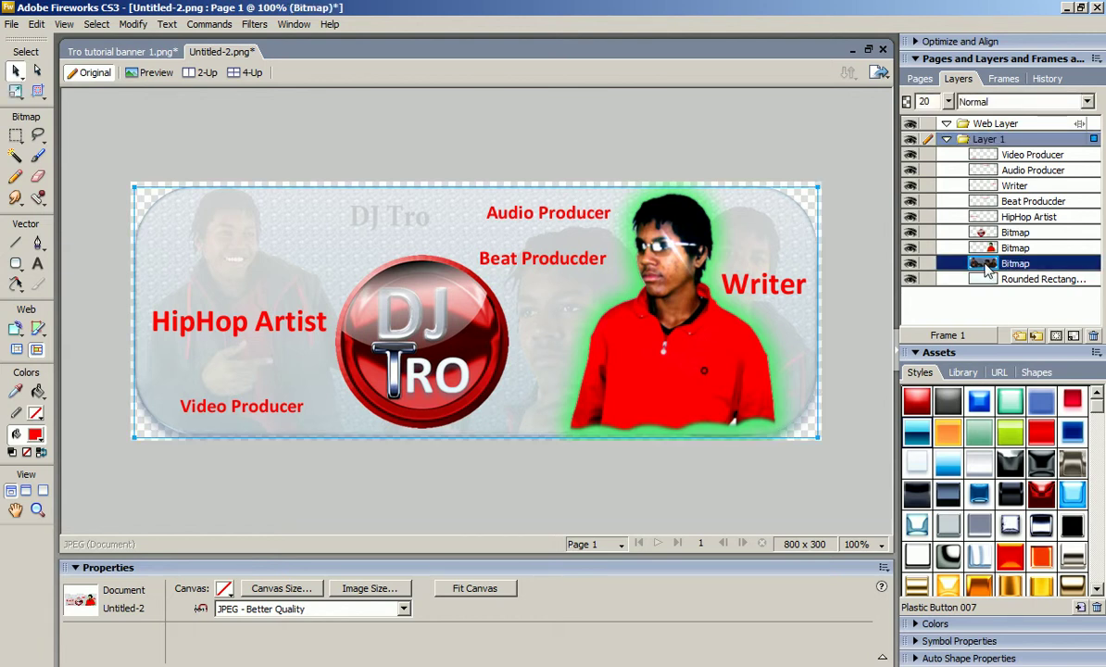
pyautogui.click(37, 243)
pyautogui.click(334, 228)
pyautogui.click(340, 198)
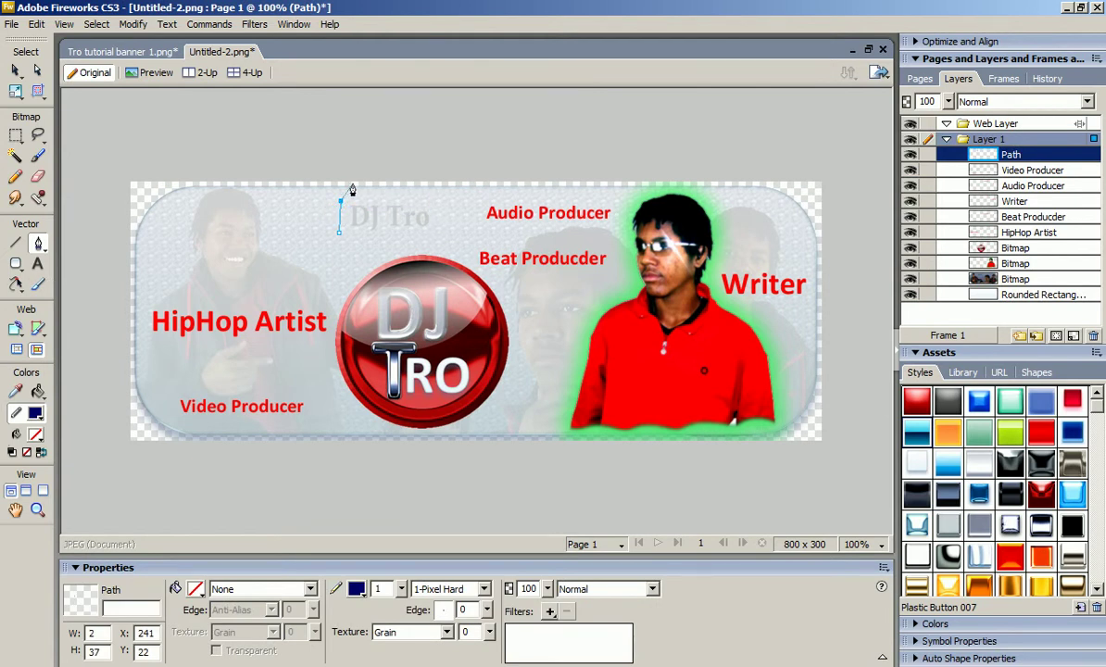
pyautogui.press('Delete')
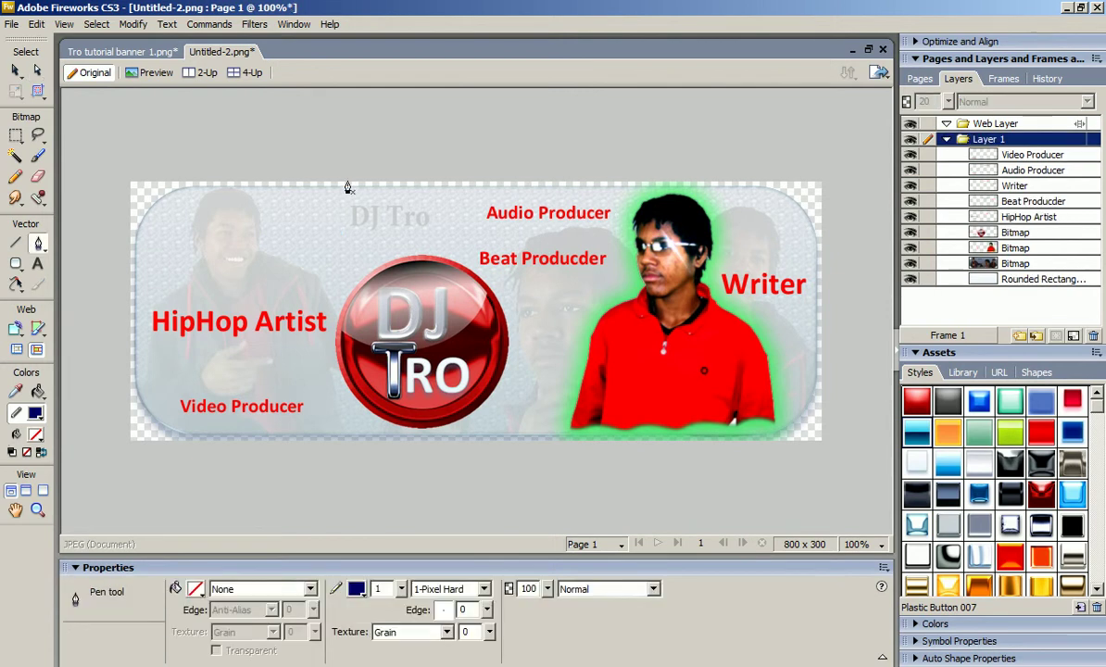
pyautogui.click(15, 71)
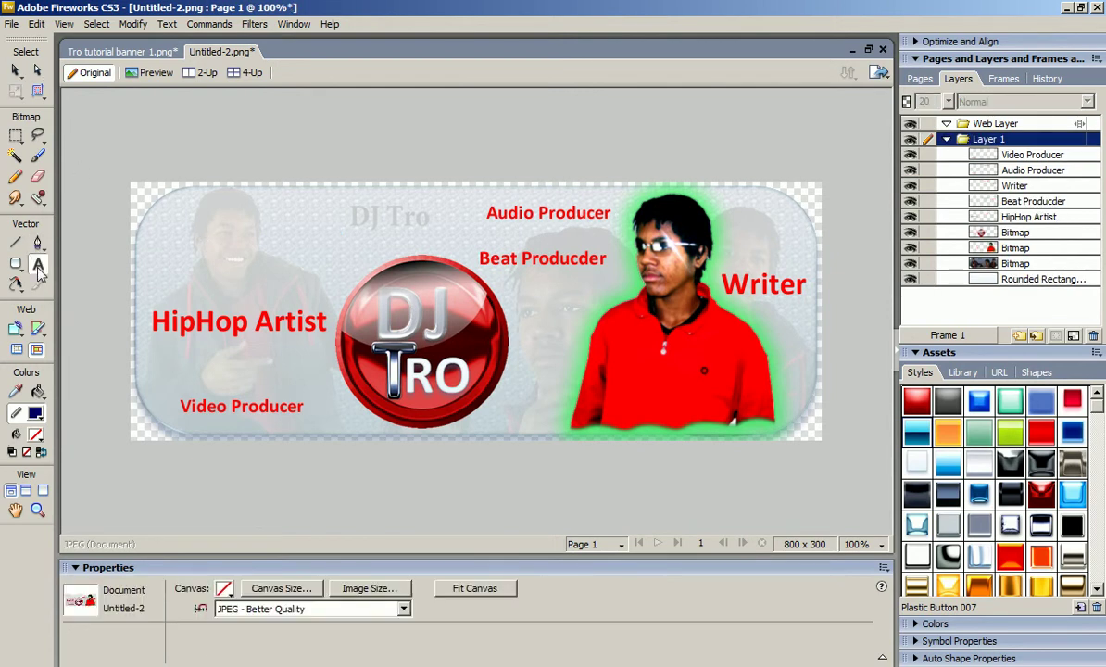
# Add the text "DJ Tro" in size 22 beside the faded name at the banner's top and set its font to MingLiU.
pyautogui.press('t')
pyautogui.click(347, 212)
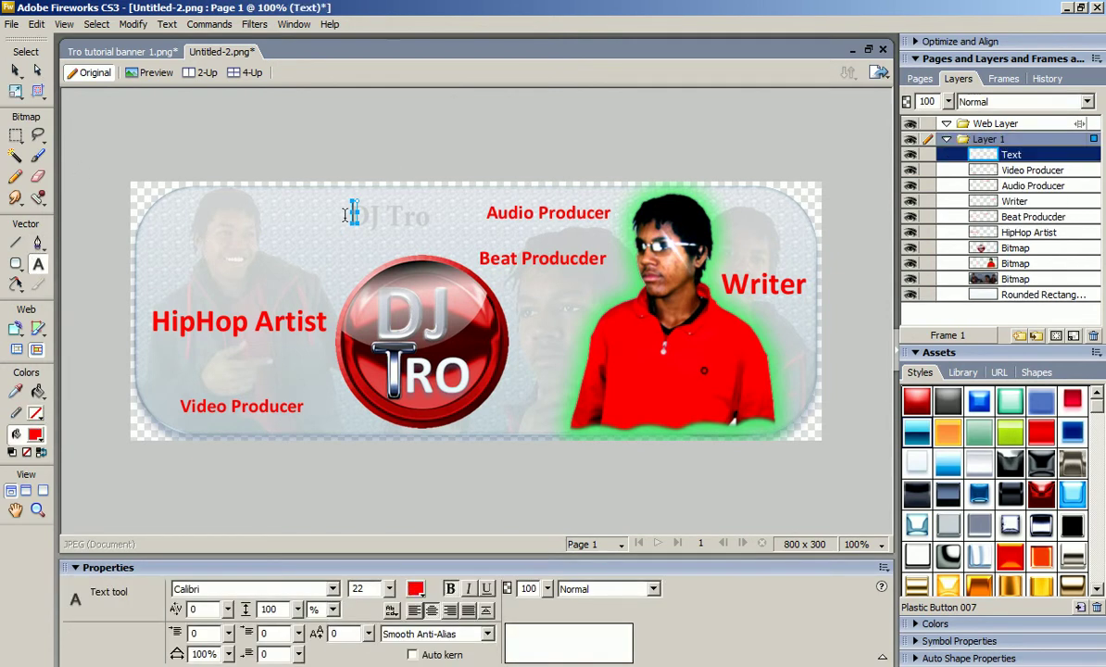
pyautogui.write('DJ')
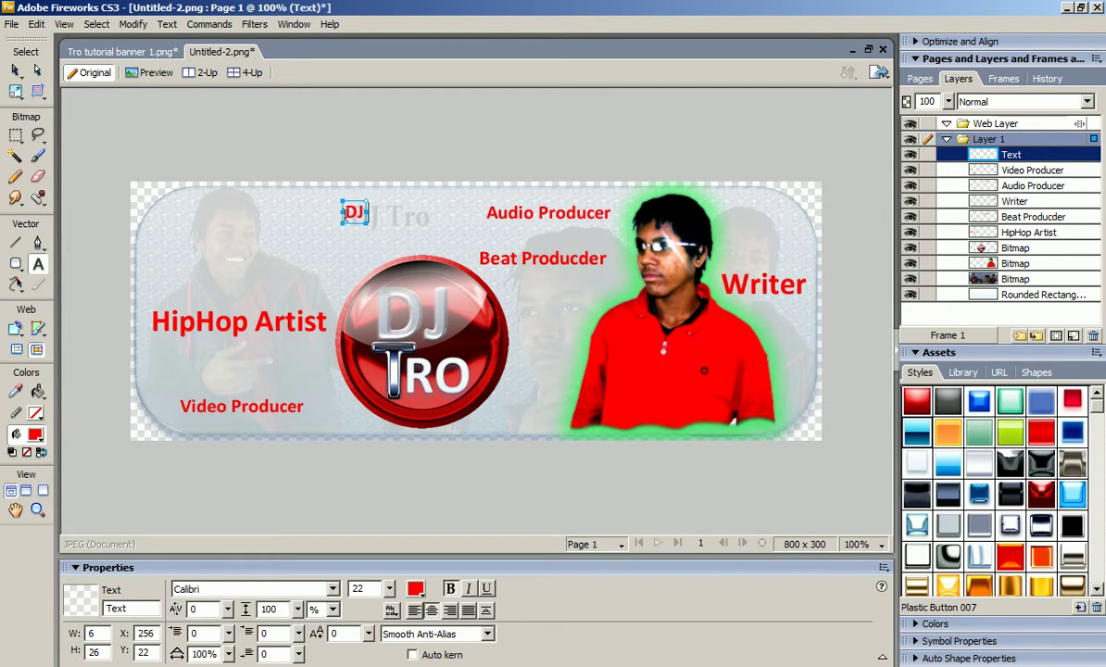
pyautogui.write(' Tro')
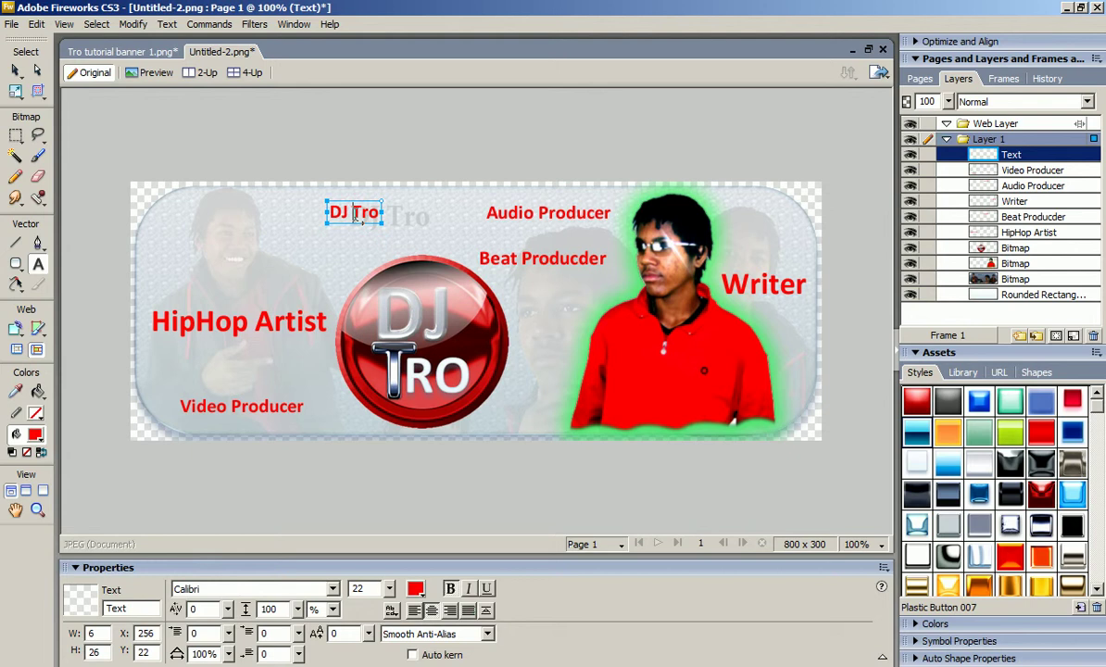
pyautogui.hotkey('ctrl', 'a')
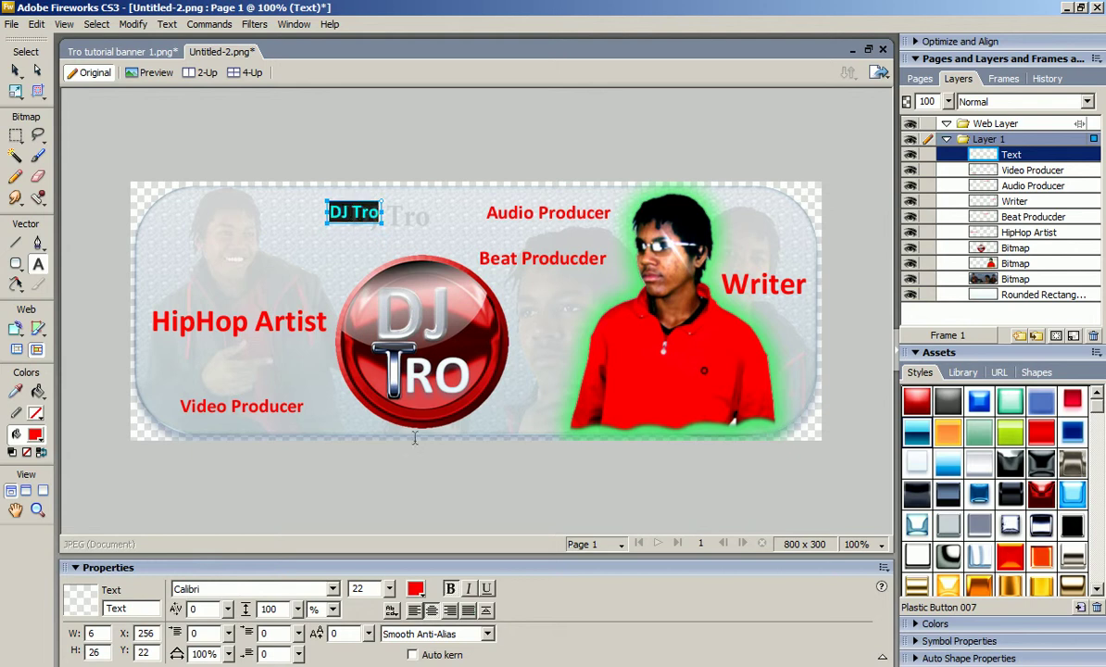
pyautogui.click(332, 589)
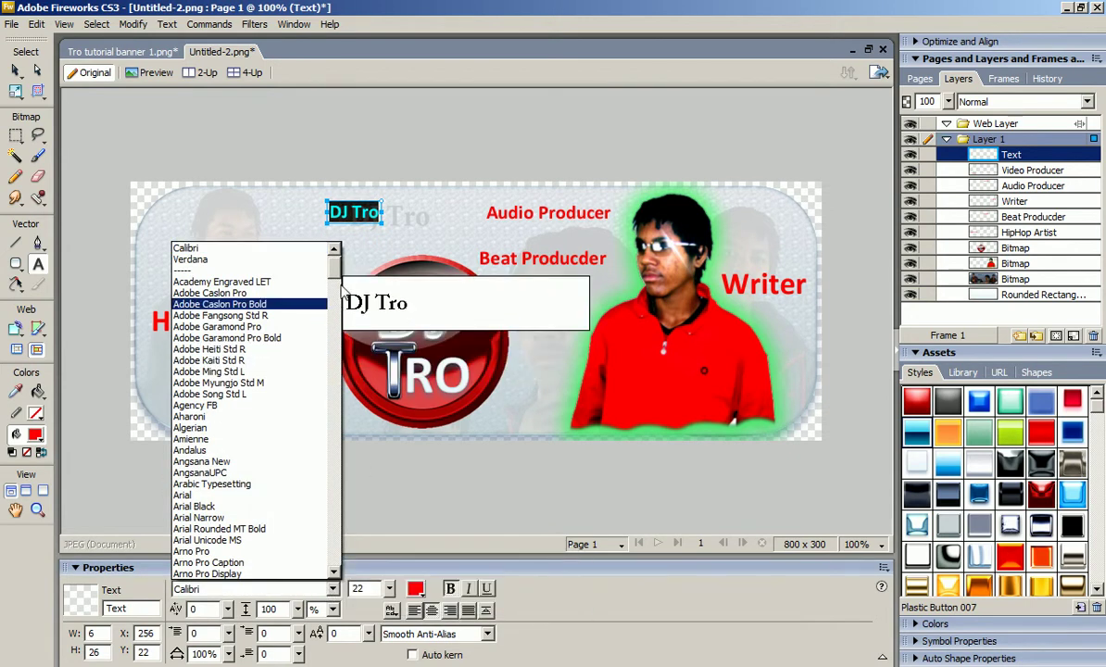
pyautogui.scroll(-20, 316, 424)
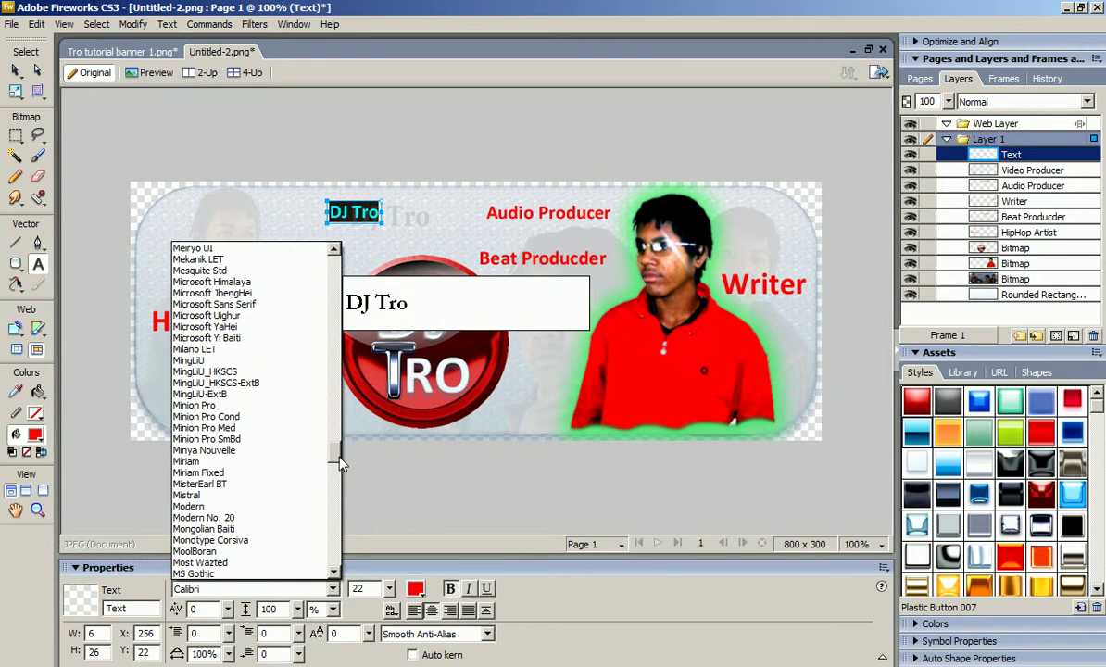
pyautogui.click(225, 361)
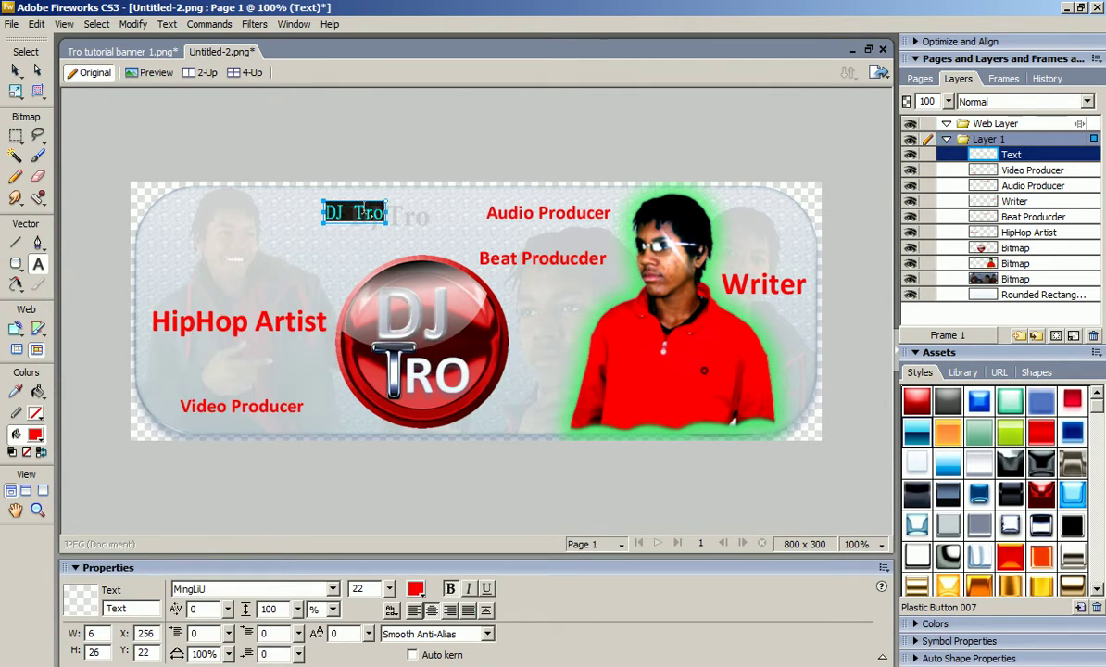
pyautogui.click(333, 589)
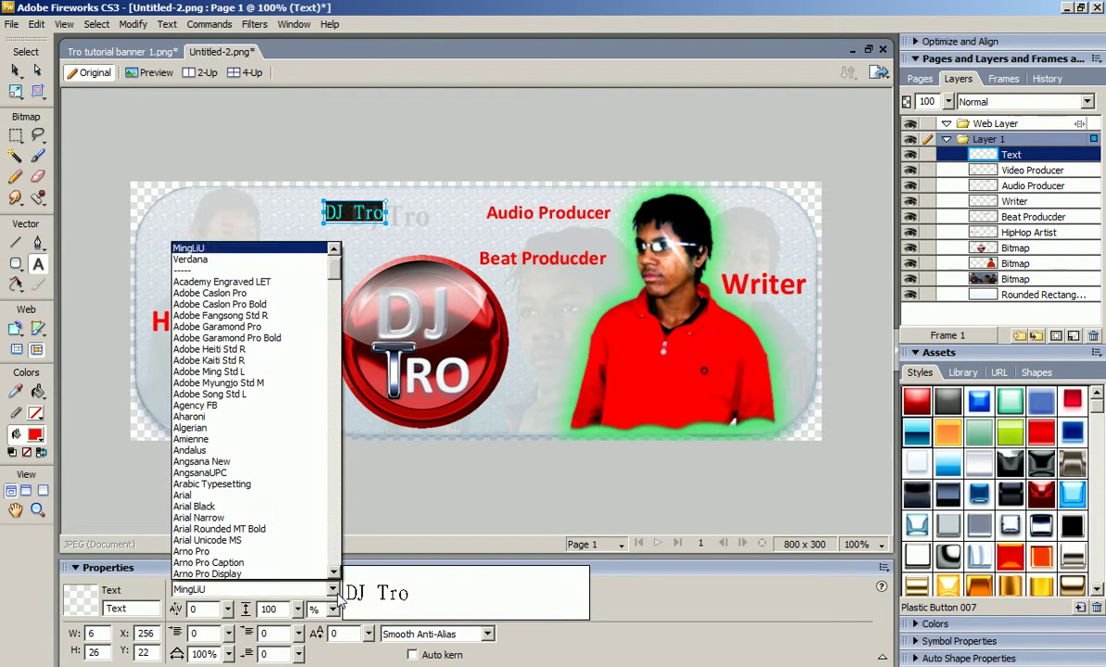
pyautogui.moveTo(336, 264); pyautogui.dragTo(331, 480)
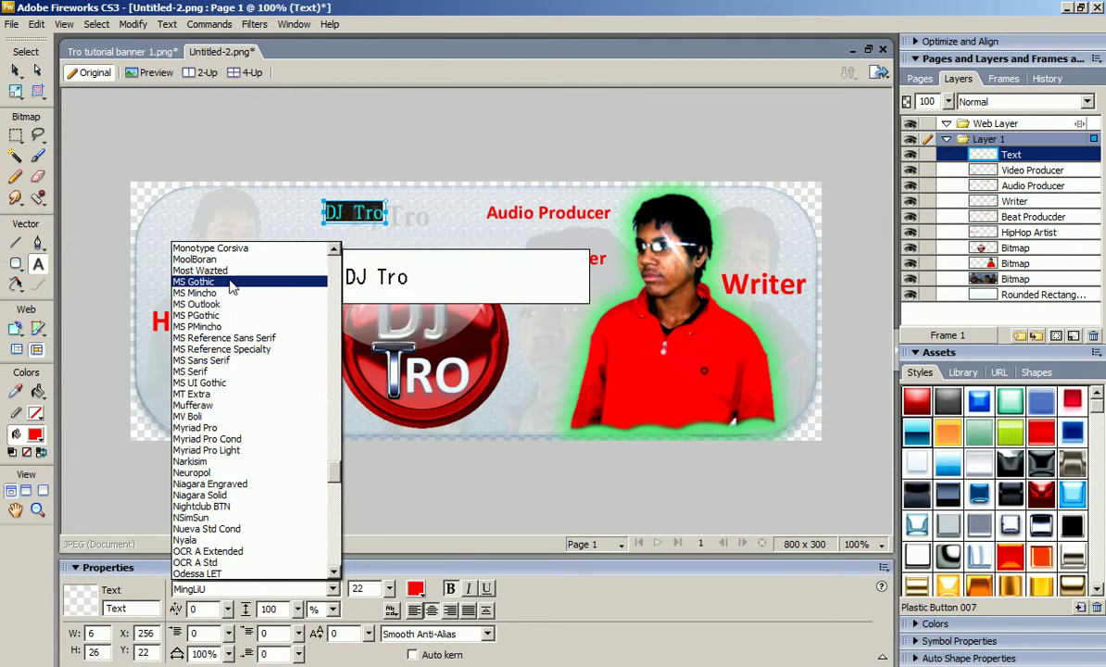
pyautogui.click(18, 73)
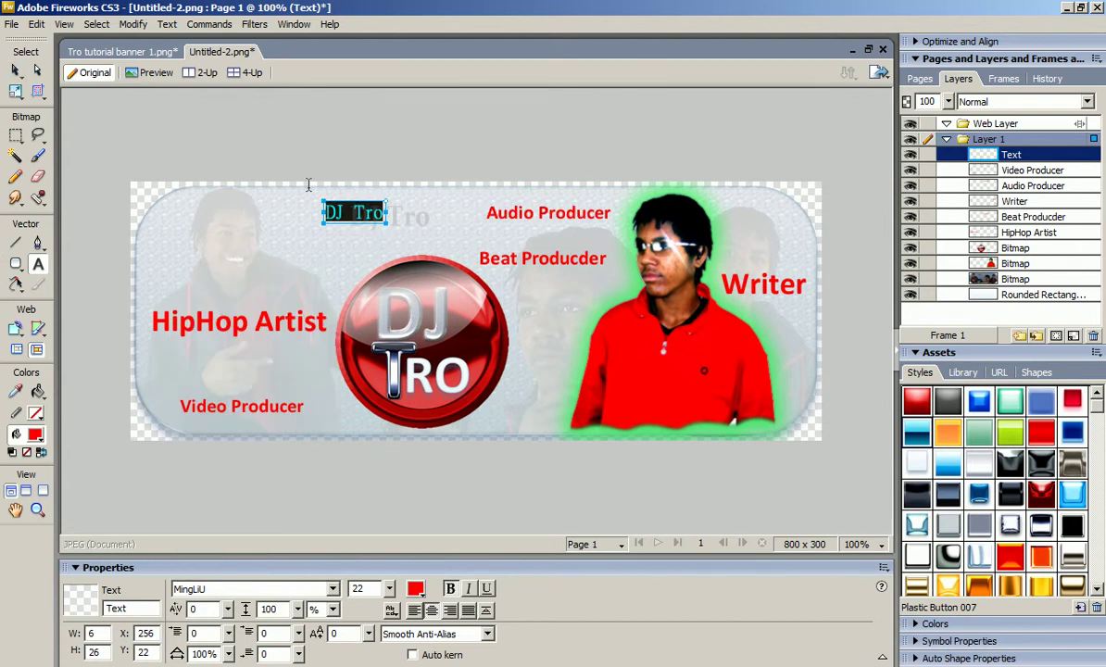
# Set the red DJ Tro text to size 32 and move it to the banner's bottom between the round logo and the portrait.
pyautogui.press('Escape')
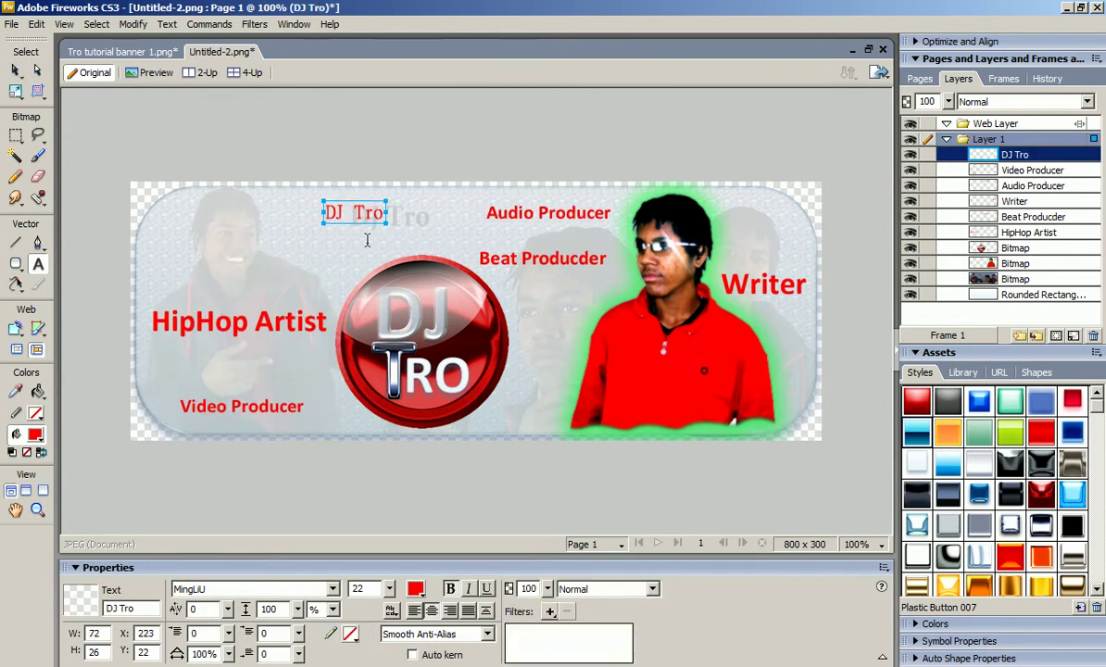
pyautogui.click(344, 215)
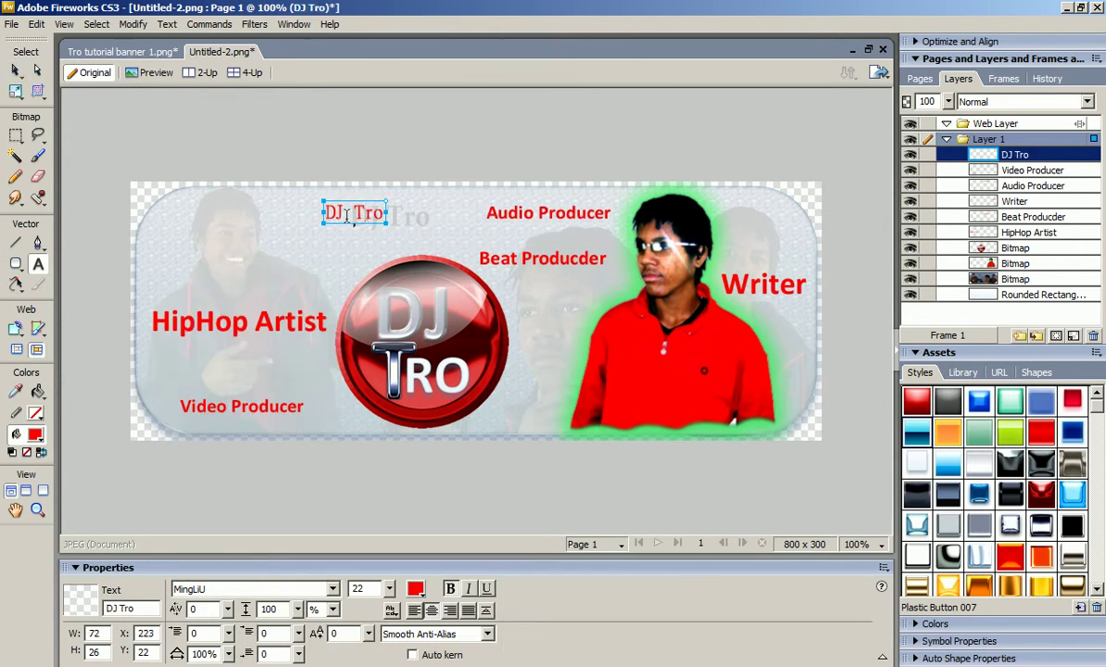
pyautogui.click(25, 74)
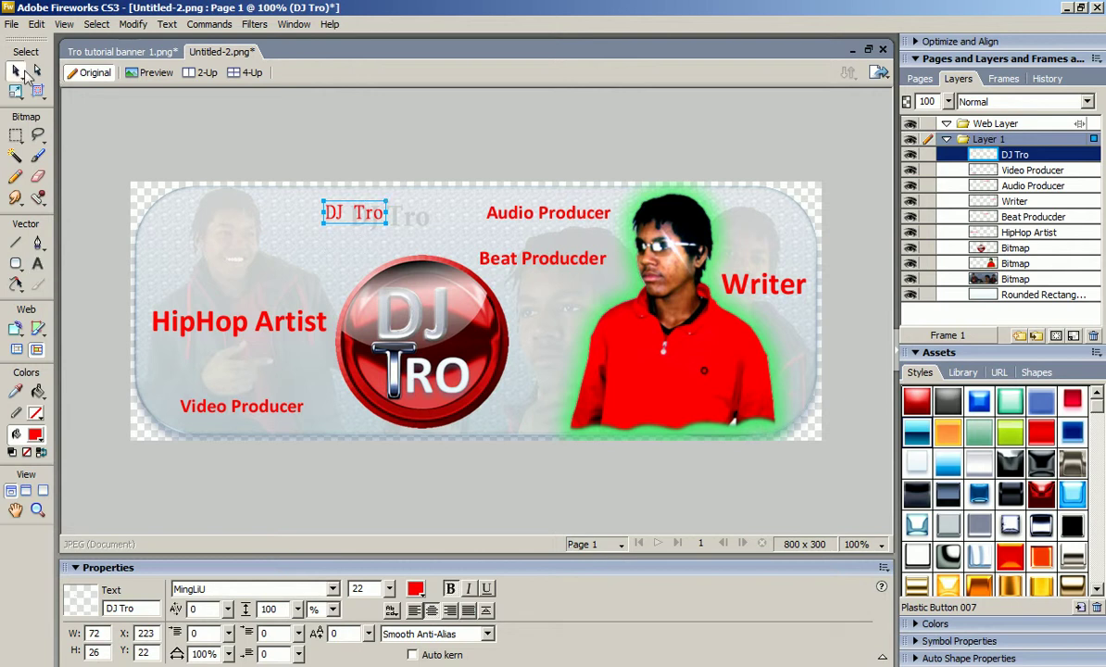
pyautogui.moveTo(389, 588); pyautogui.dragTo(414, 449)
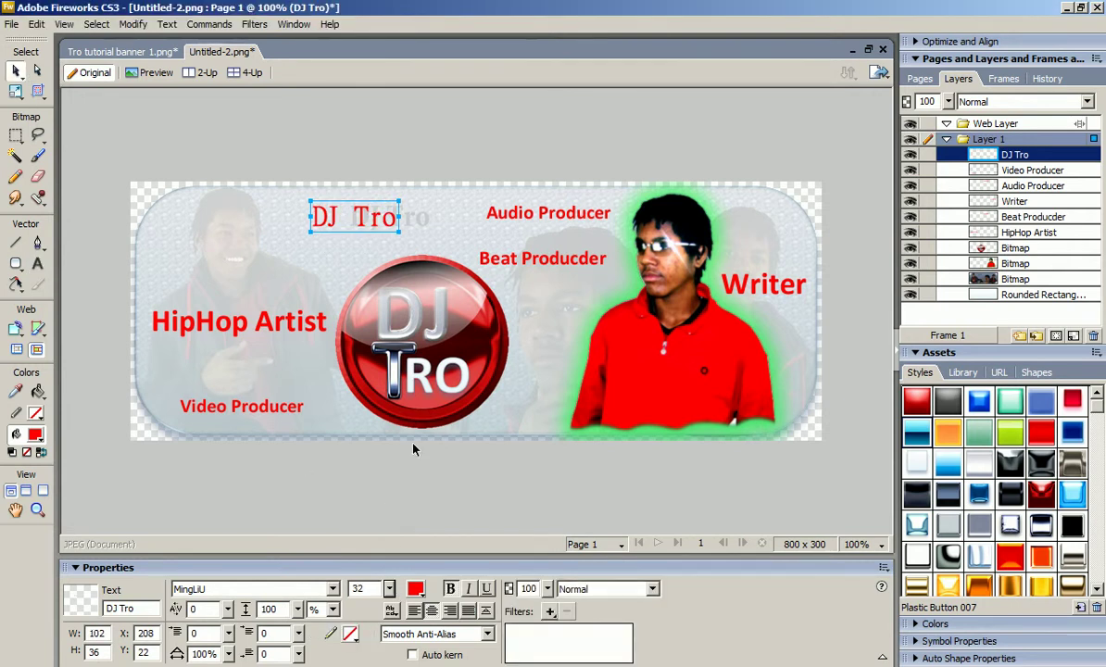
pyautogui.moveTo(348, 217); pyautogui.dragTo(521, 417)
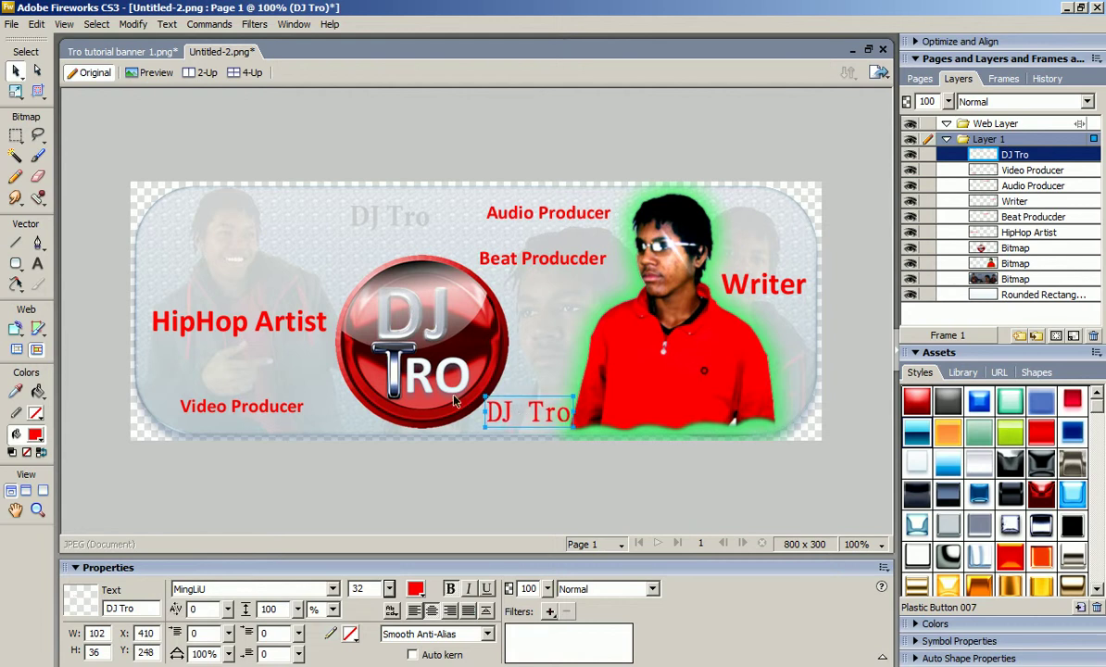
pyautogui.click(160, 141)
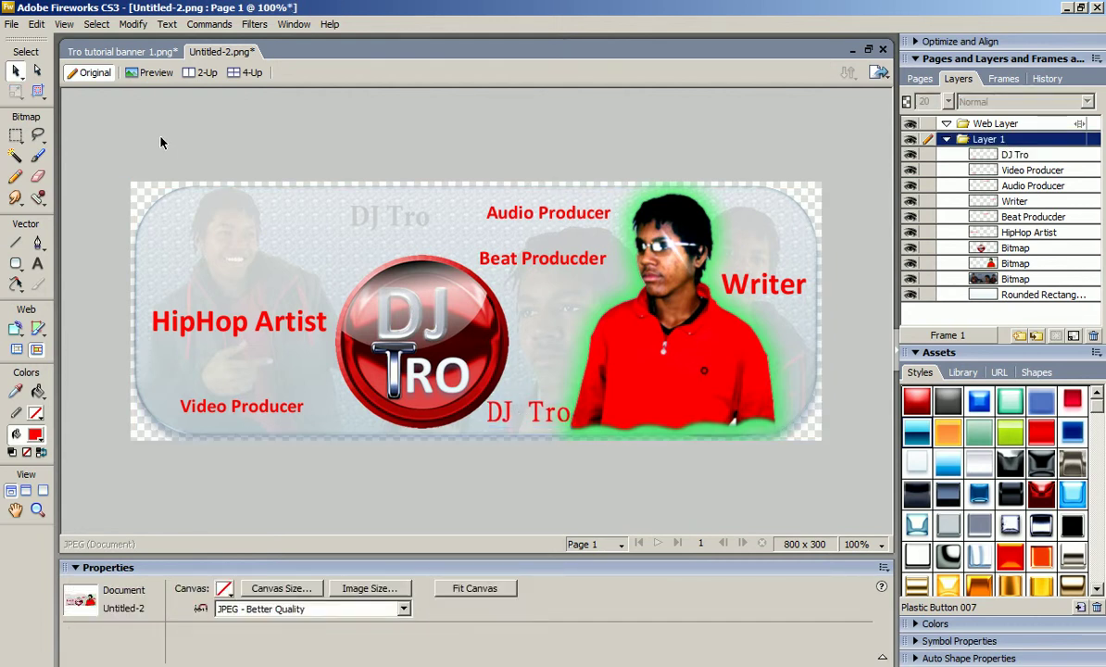
# Save the banner as the Fireworks PNG "Tro tutorial banner 2" in the Tro-Nuk Logos folder.
pyautogui.click(11, 24)
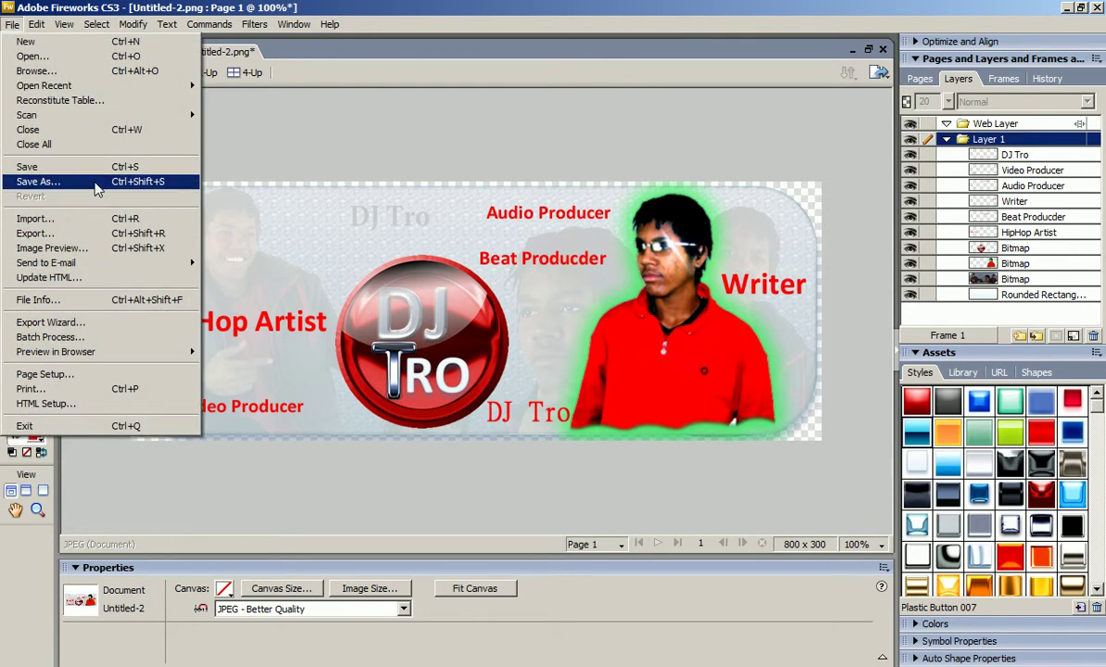
pyautogui.click(37, 182)
pyautogui.click(602, 181)
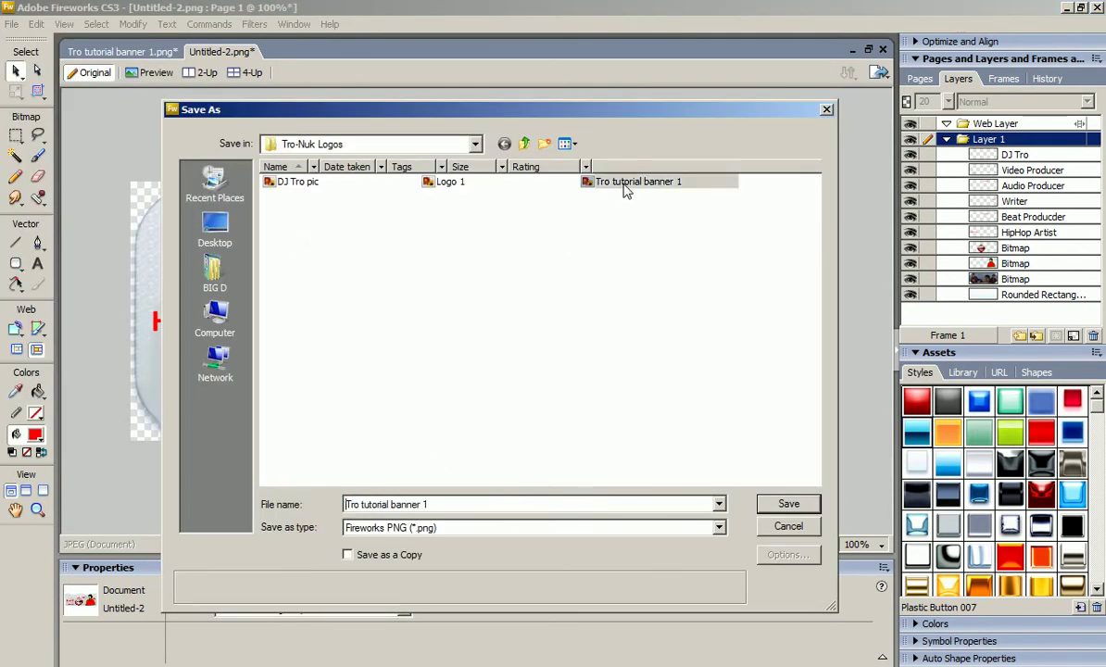
pyautogui.click(442, 504)
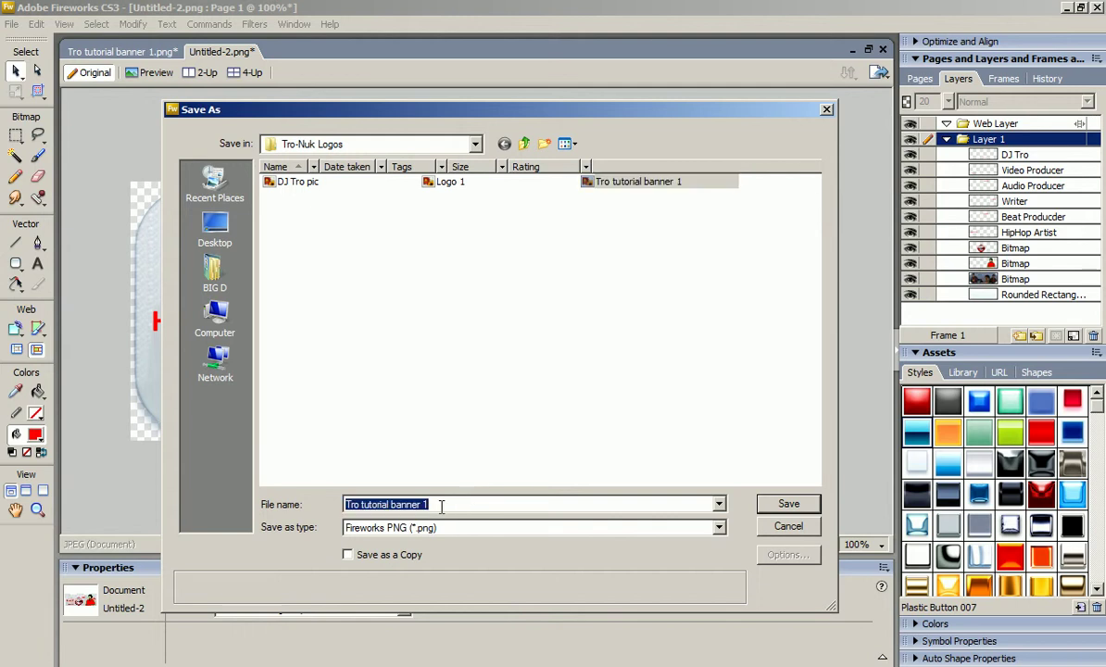
pyautogui.click(442, 505)
pyautogui.press('Return')
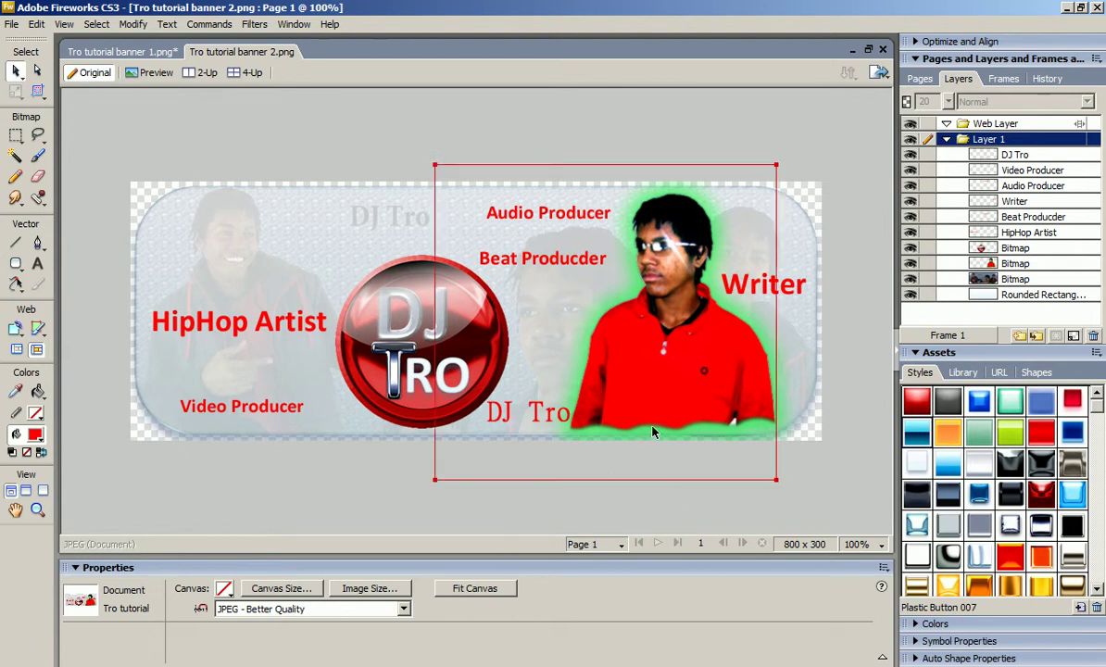
# Reduce the canvas height to 297 pixels, anchored at the top centre, and leave all objects deselected.
pyautogui.click(281, 588)
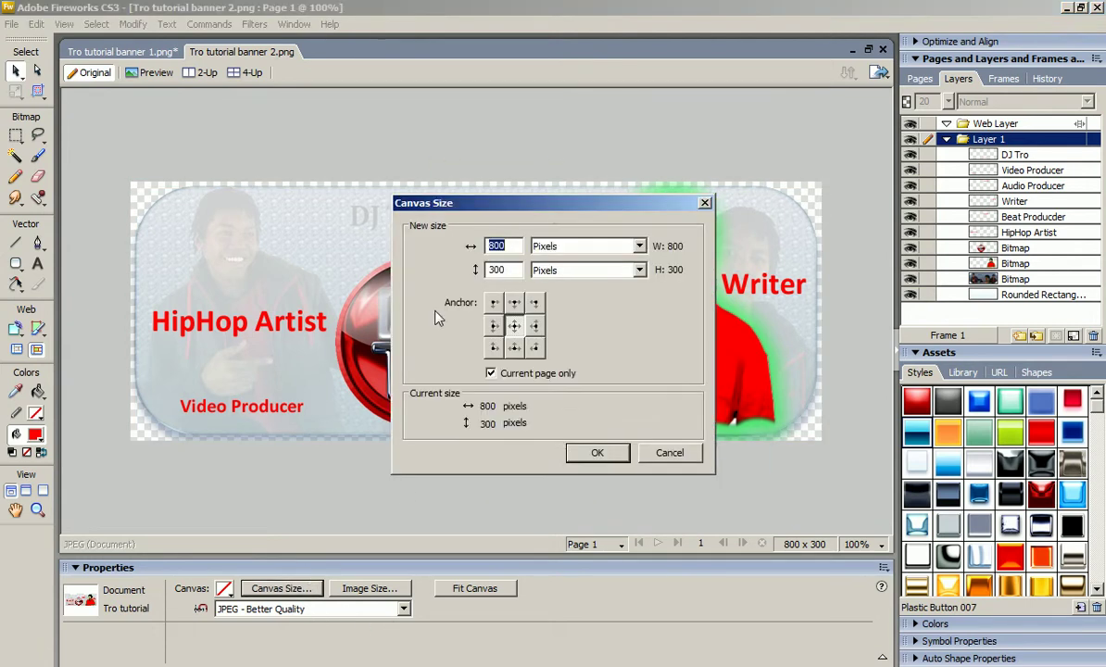
pyautogui.click(515, 303)
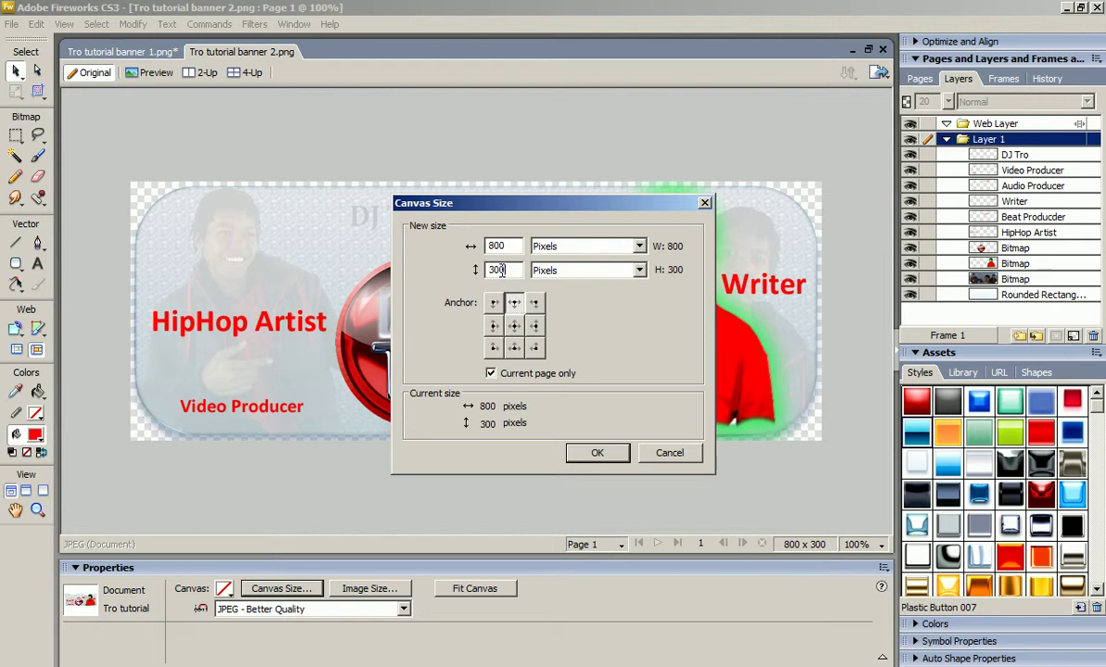
pyautogui.moveTo(496, 269); pyautogui.dragTo(485, 270)
pyautogui.write('297')
pyautogui.click(479, 269)
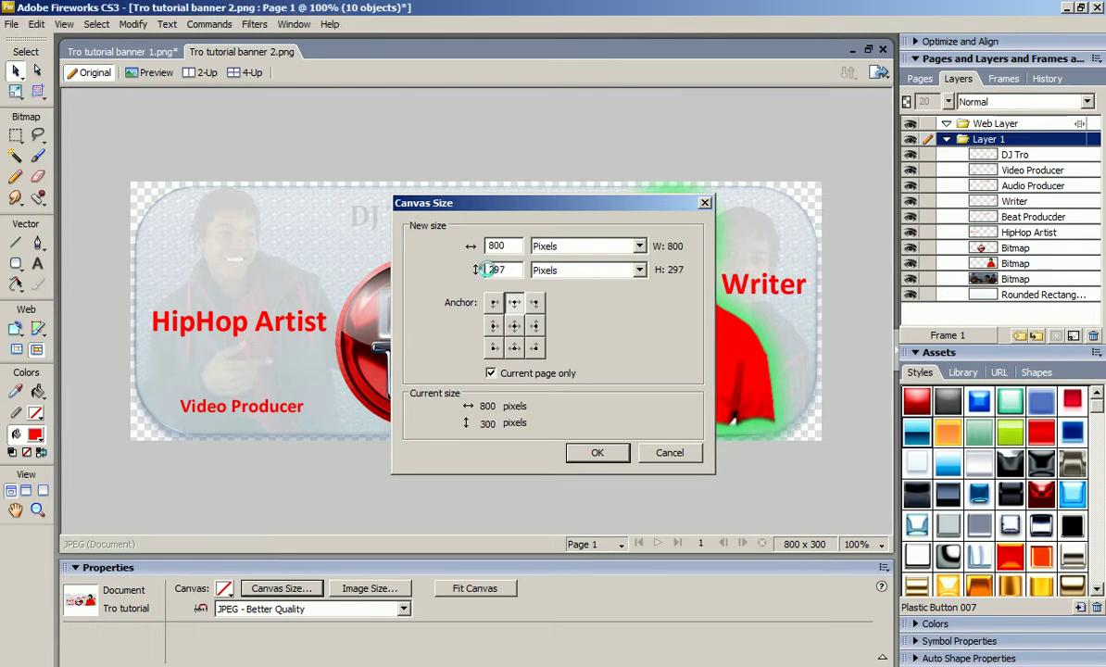
pyautogui.press('Return')
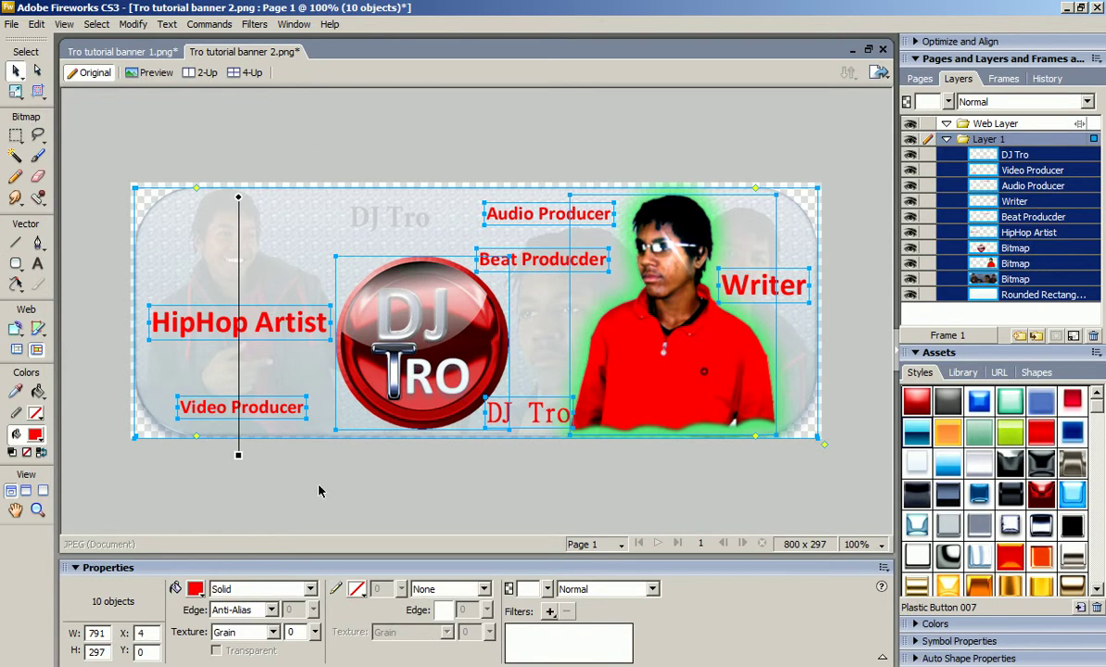
pyautogui.click(263, 487)
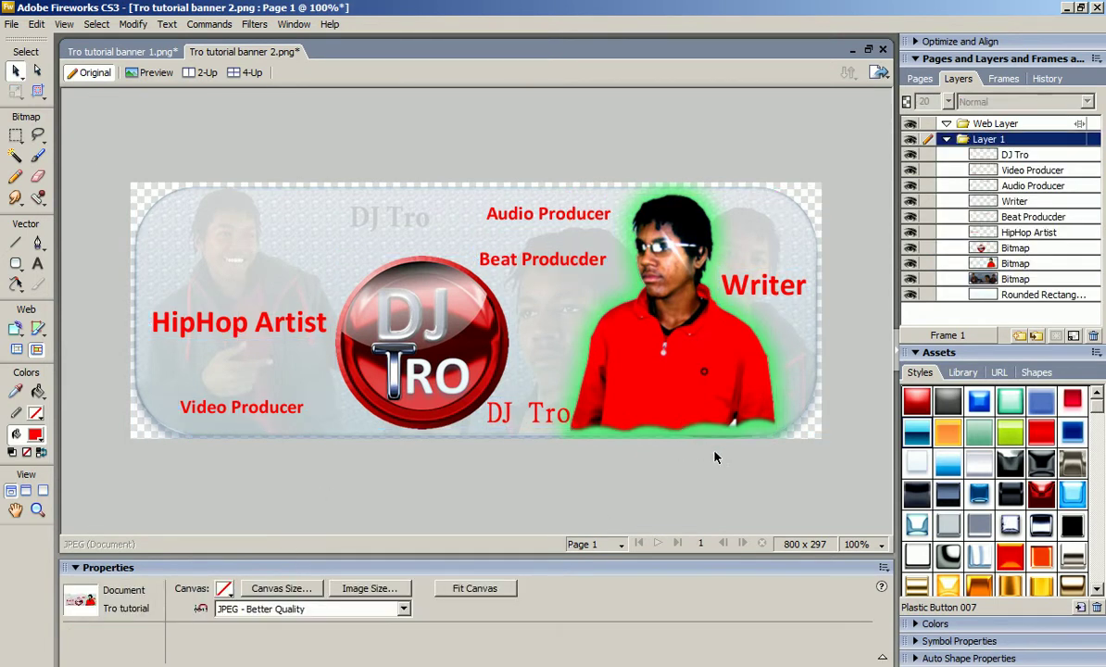
# Trim the canvas height to 296 pixels using the centre anchor, and clear the object selection.
pyautogui.click(282, 588)
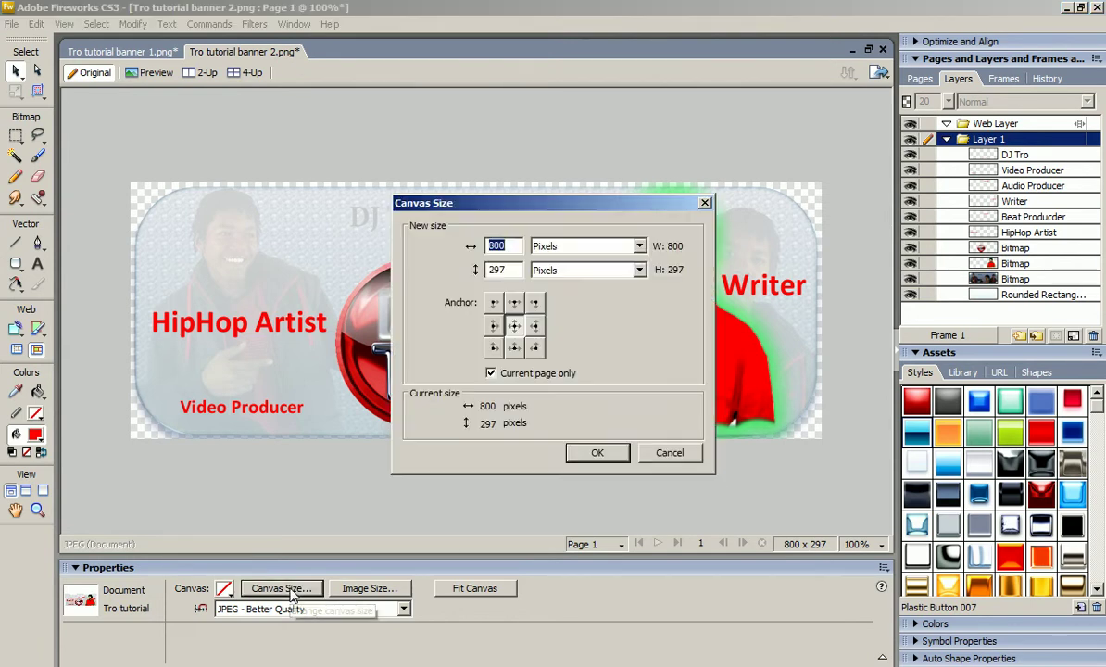
pyautogui.click(510, 266)
pyautogui.press('BackSpace')
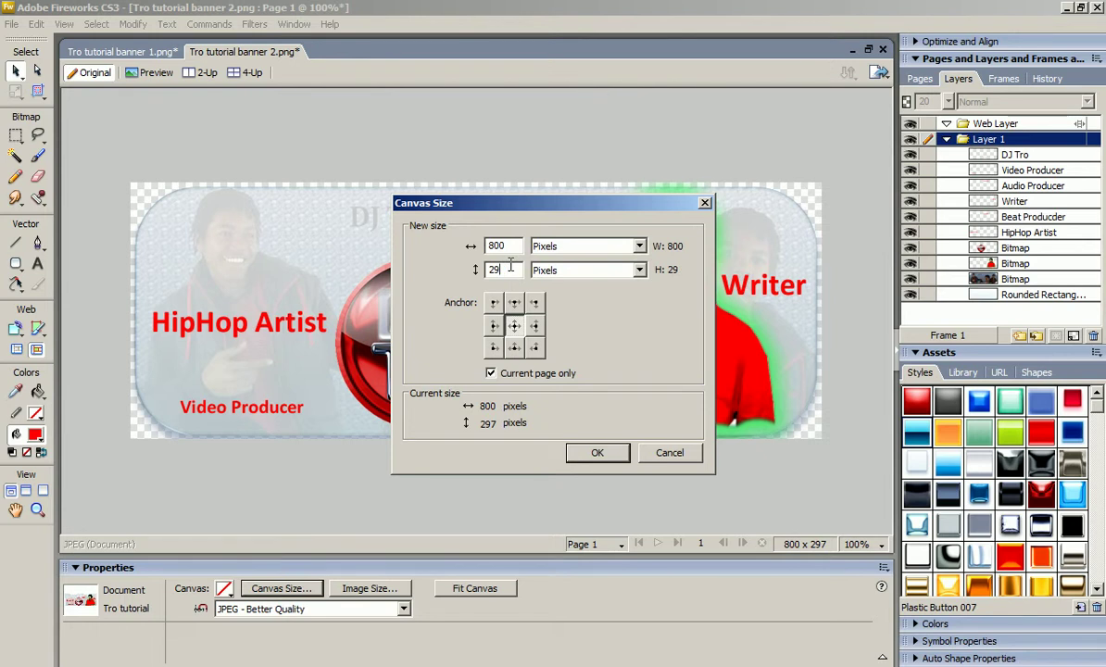
pyautogui.write('6')
pyautogui.press('Return')
pyautogui.hotkey('ctrl', 'a')
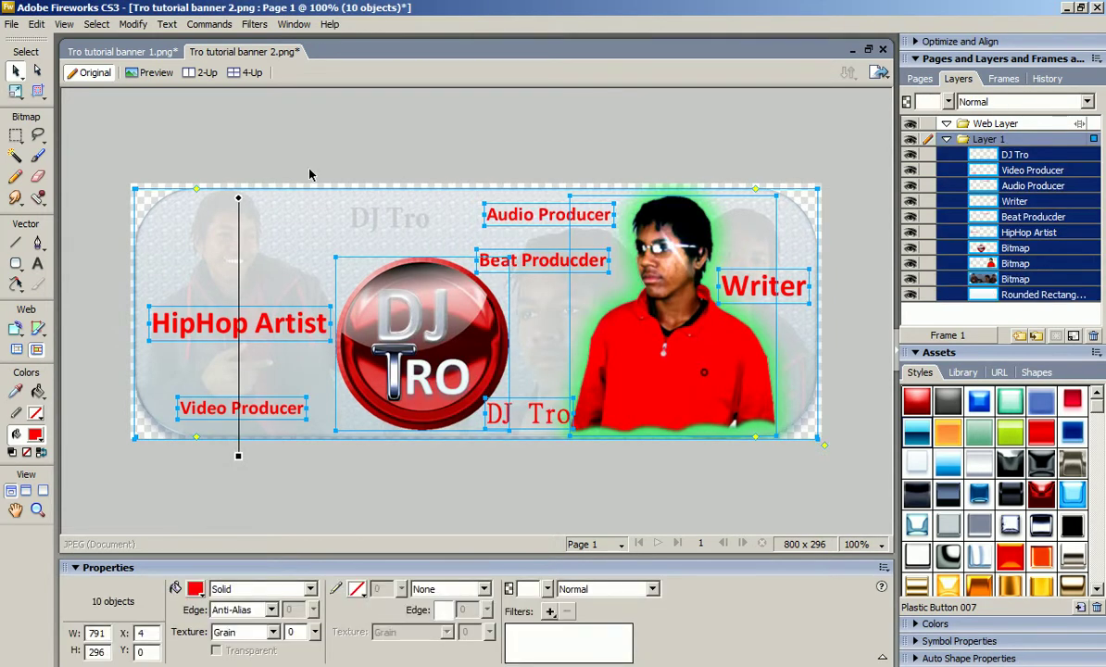
pyautogui.click(152, 139)
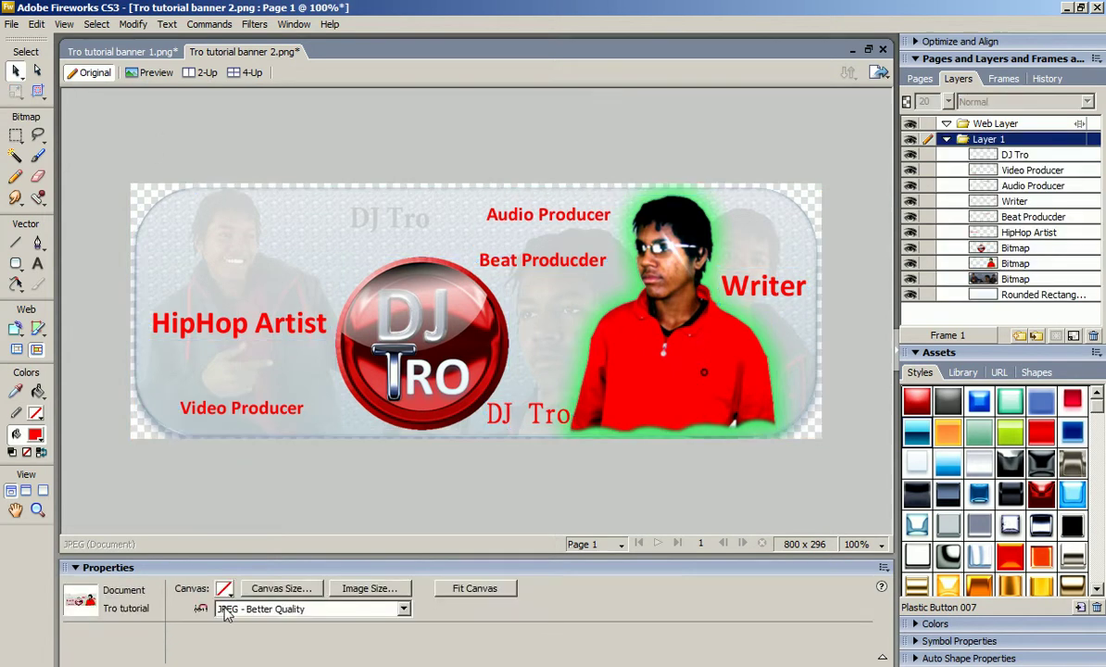
# Trim the canvas height further to 294 pixels, deselect the objects, and save the banner under its existing file name.
pyautogui.click(280, 588)
pyautogui.click(508, 269)
pyautogui.write('4')
pyautogui.press('Return')
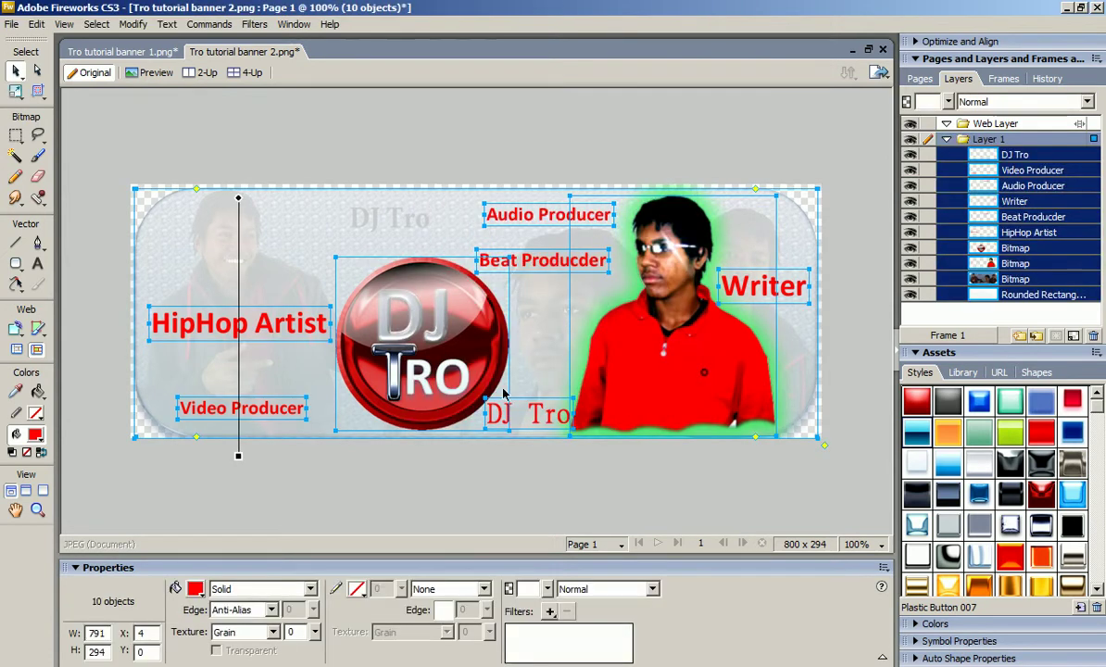
pyautogui.click(500, 476)
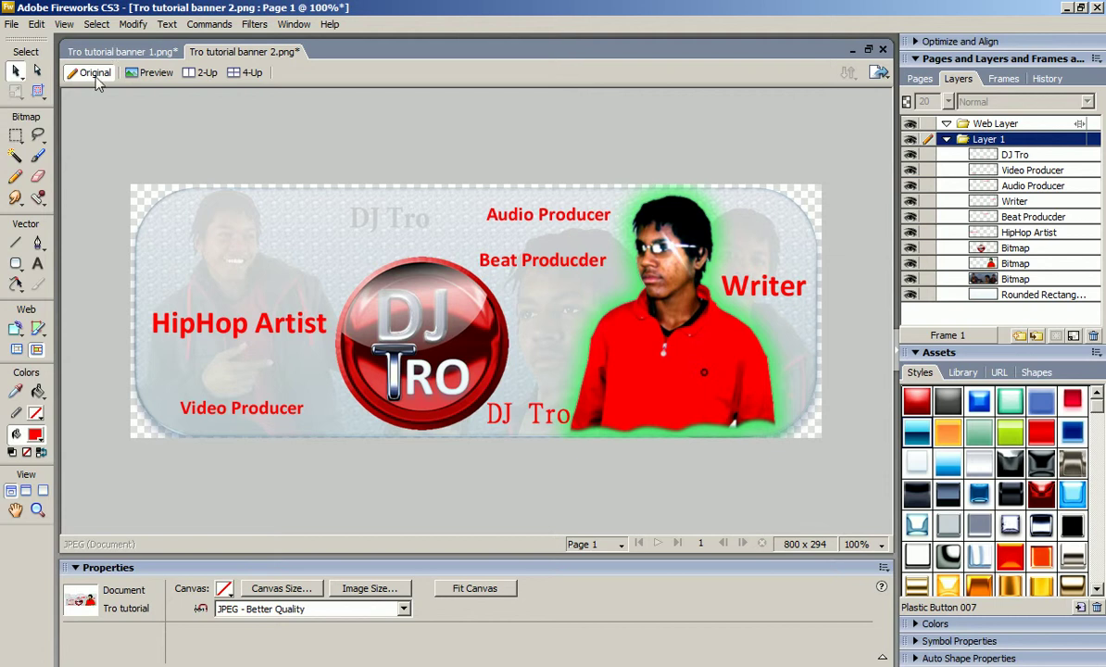
pyautogui.click(10, 25)
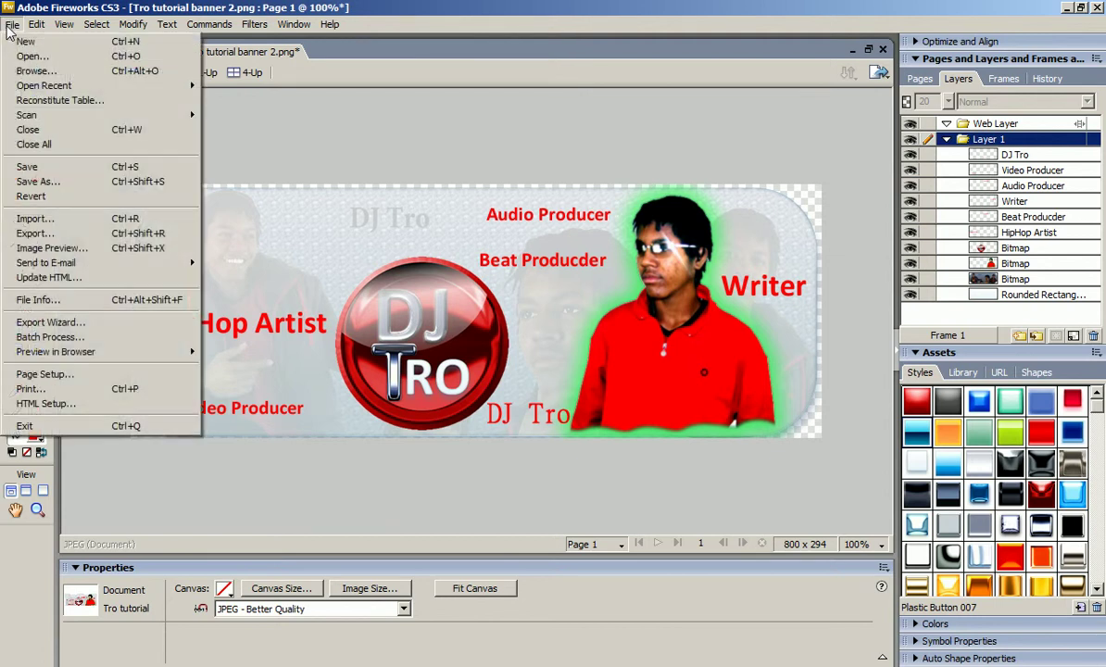
pyautogui.click(52, 167)
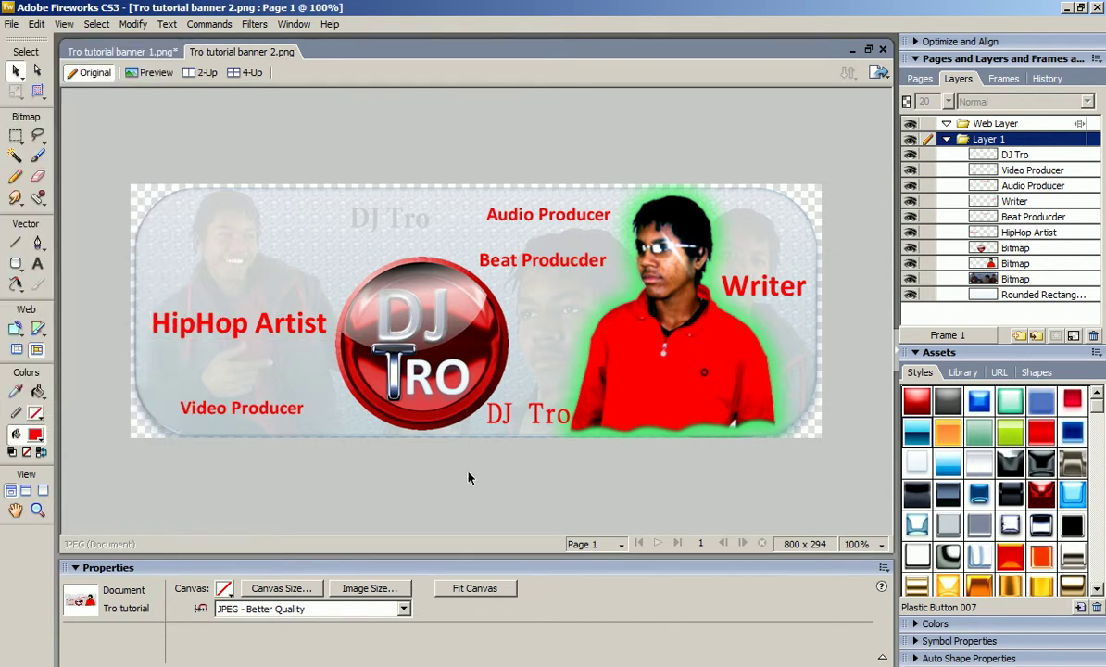